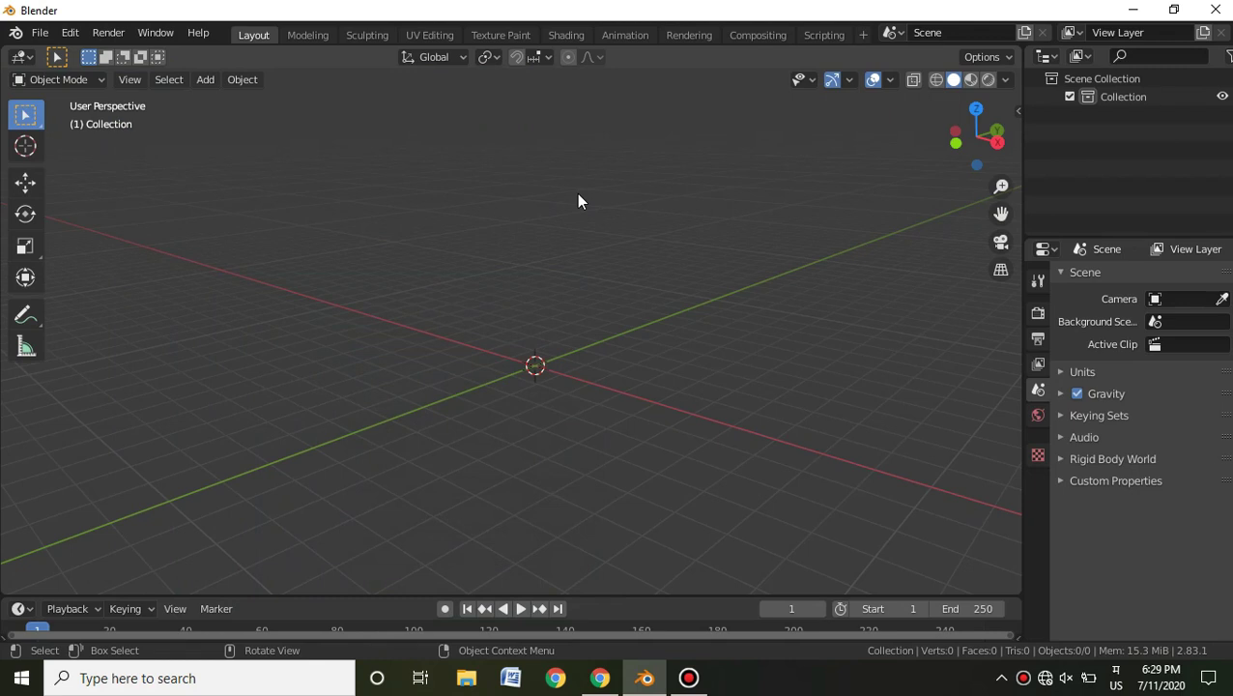
middle_click_drag(581, 211, 761, 307)
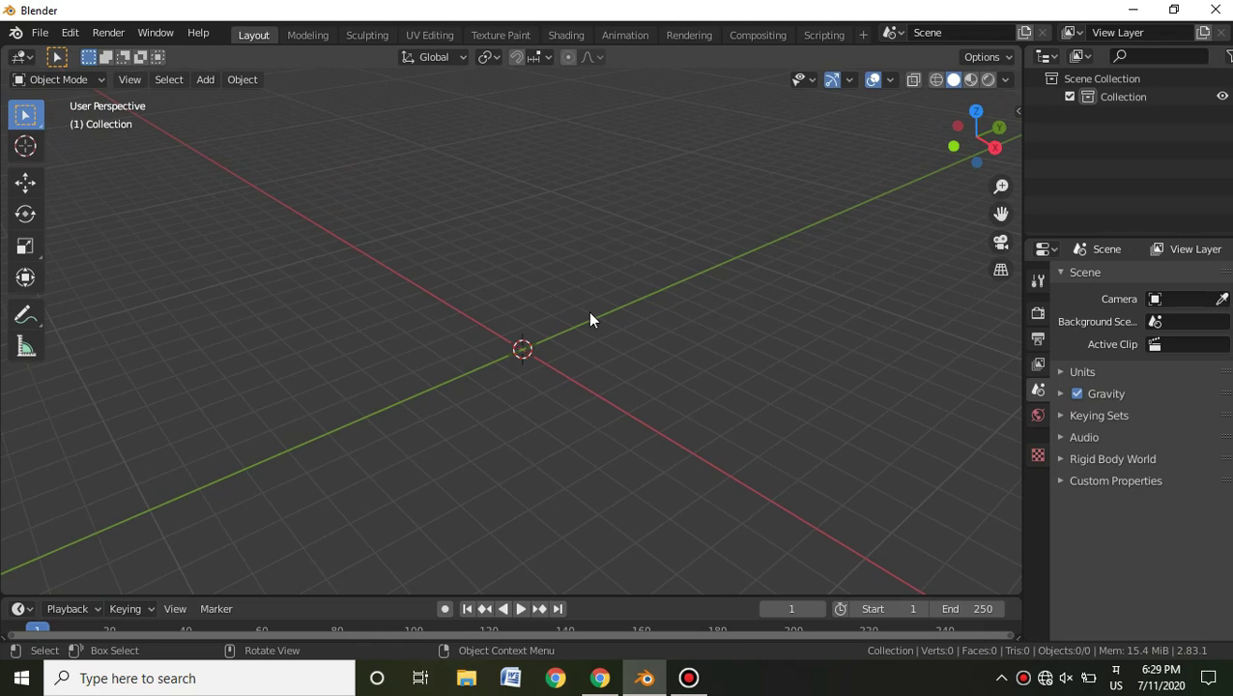
middle_click_drag(600, 333, 611, 338)
mouse_move(679, 358)
middle_mouse_down()
mouse_move(657, 354)
mouse_move(683, 350)
middle_mouse_up()
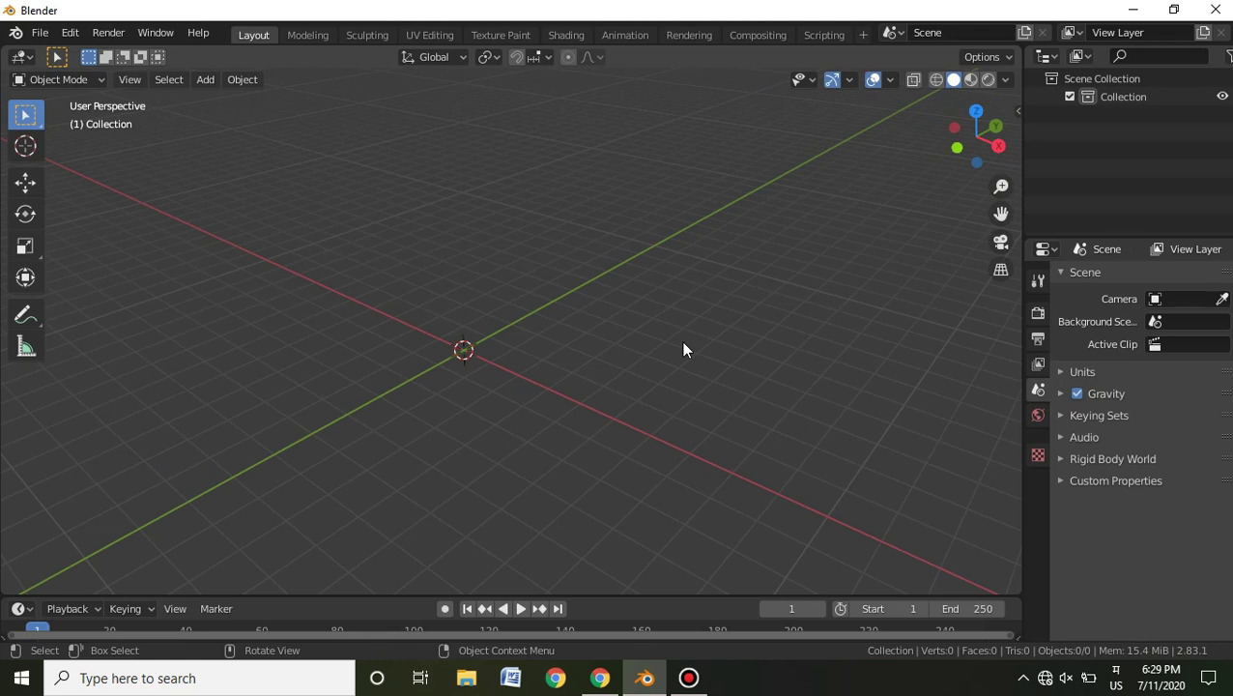
scroll(596, 349, "down", 4)
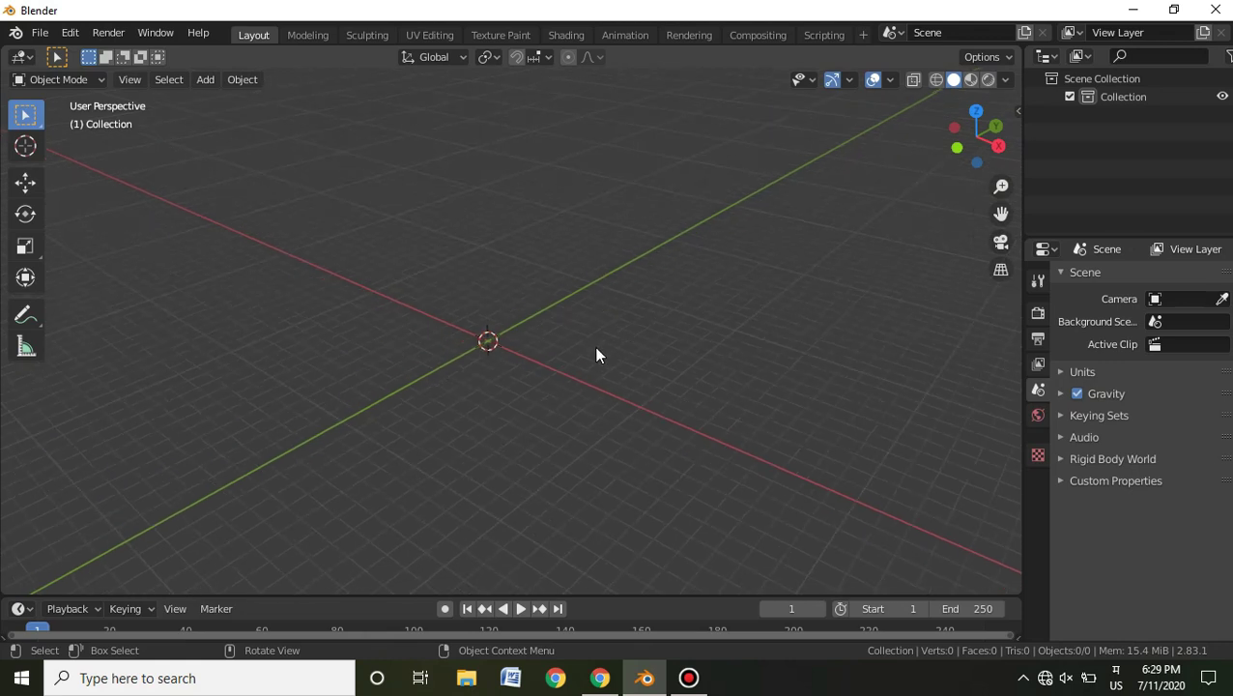
middle_click_drag(610, 355, 618, 368)
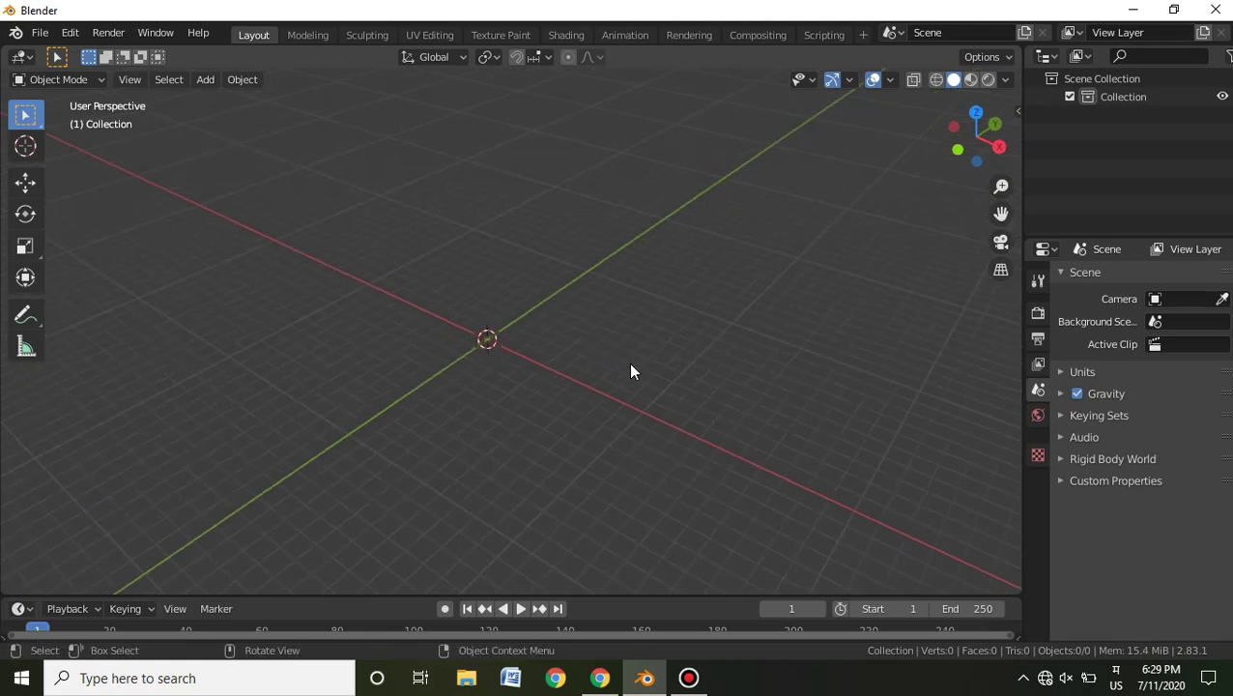
middle_click_drag(582, 374, 581, 331, "shift")
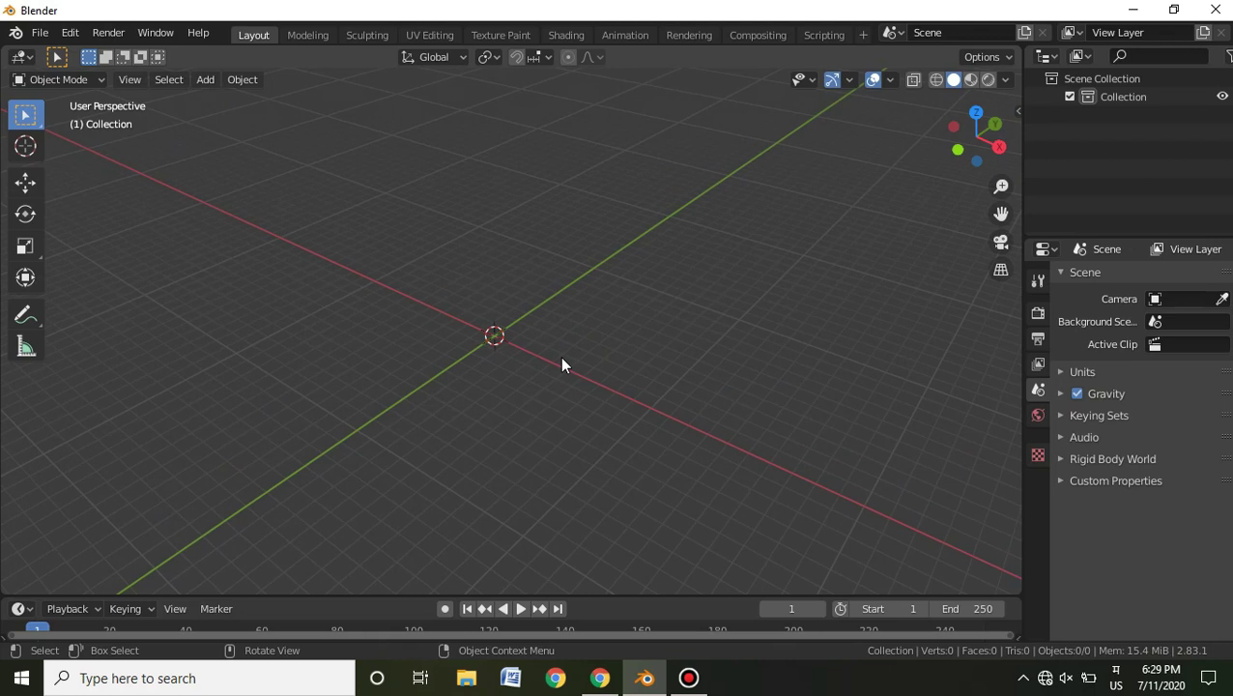
Add a plane mesh at the origin of the empty scene.
key("shift+a")
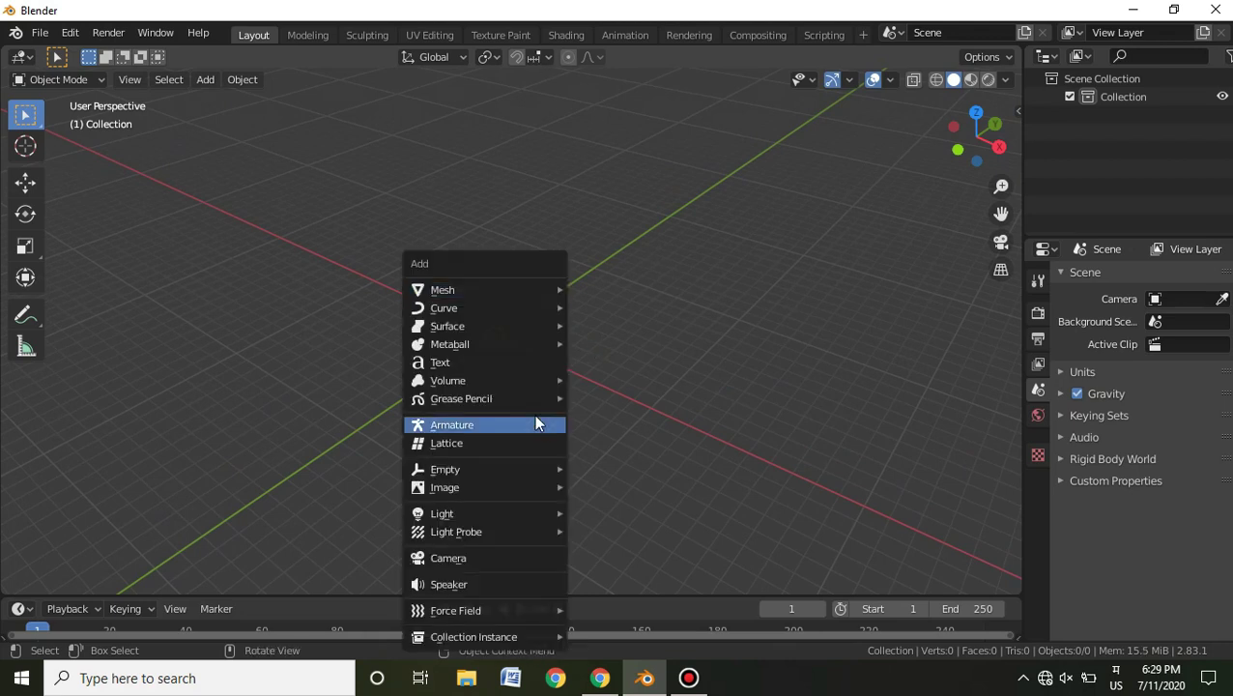
mouse_move(481, 291)
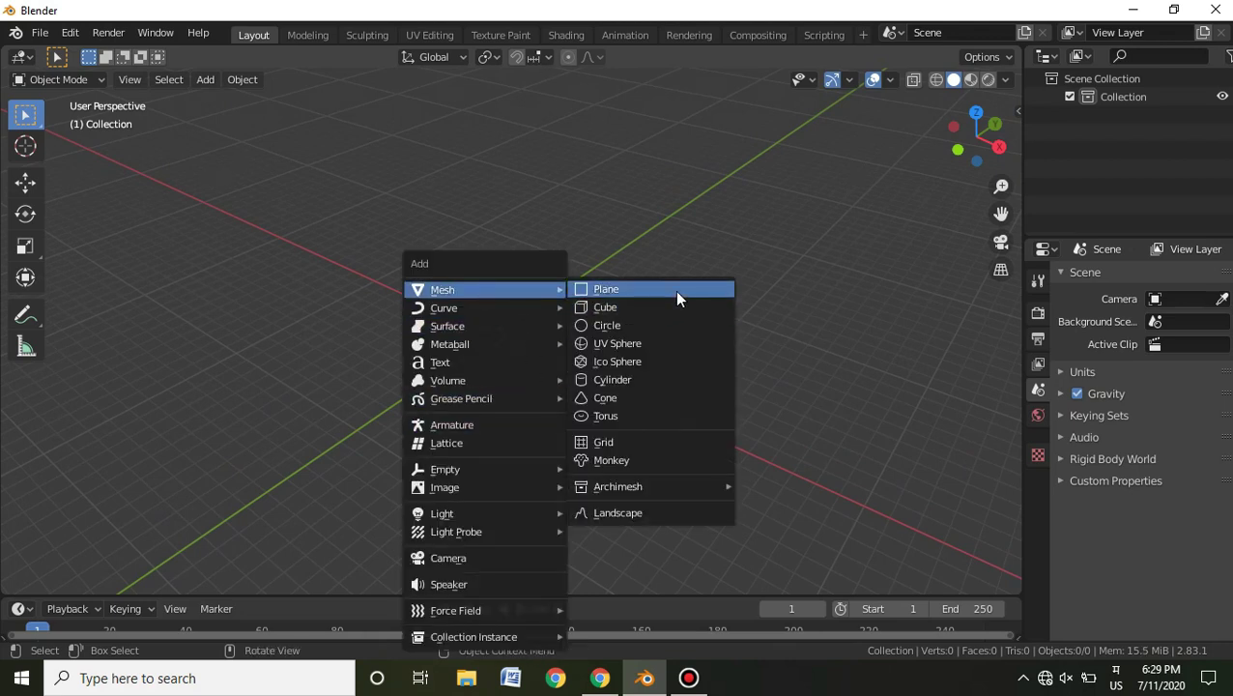
left_click(674, 289)
scroll(570, 271, "up", 10)
middle_click_drag(620, 329, 696, 300, "shift")
Create a new material for the plane and name it Terrain.
left_click(1037, 599)
left_click(1164, 356)
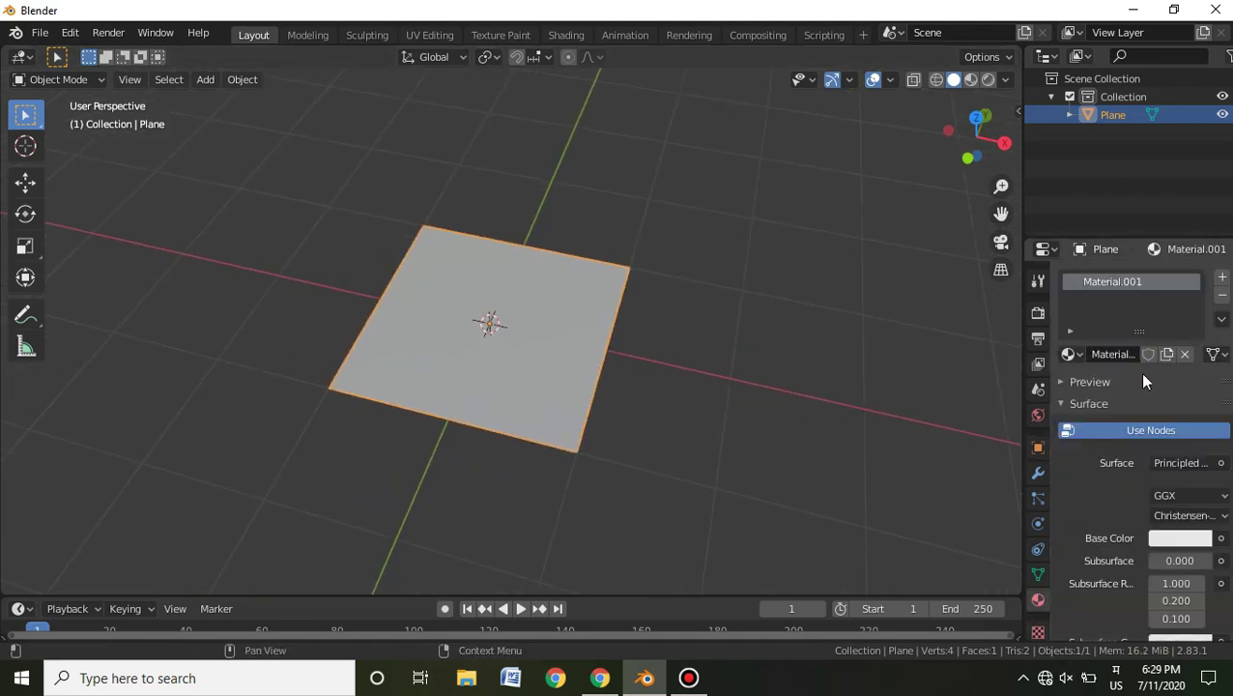
type("Terrain")
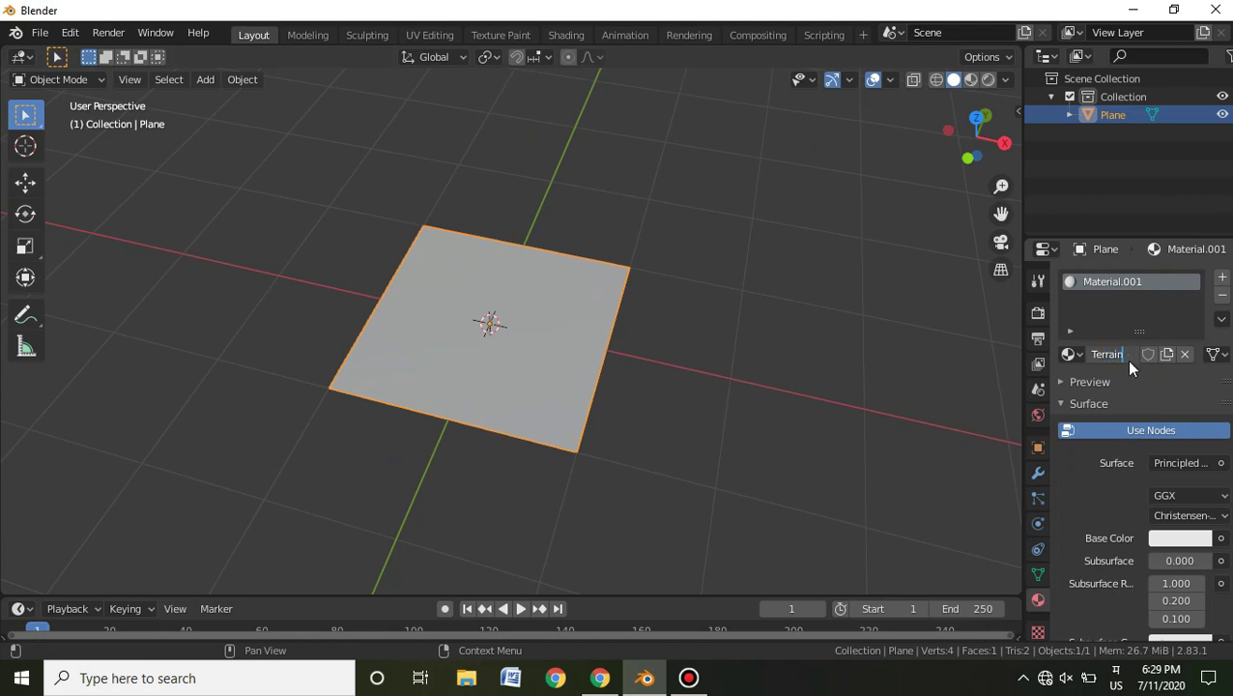
key("Return")
Rename the plane object to Terrain and deselect it.
double_click(1132, 114)
type("Terrain")
key("Return")
left_click(716, 301)
scroll(754, 319, "up", 3)
scroll(782, 334, "up", 2)
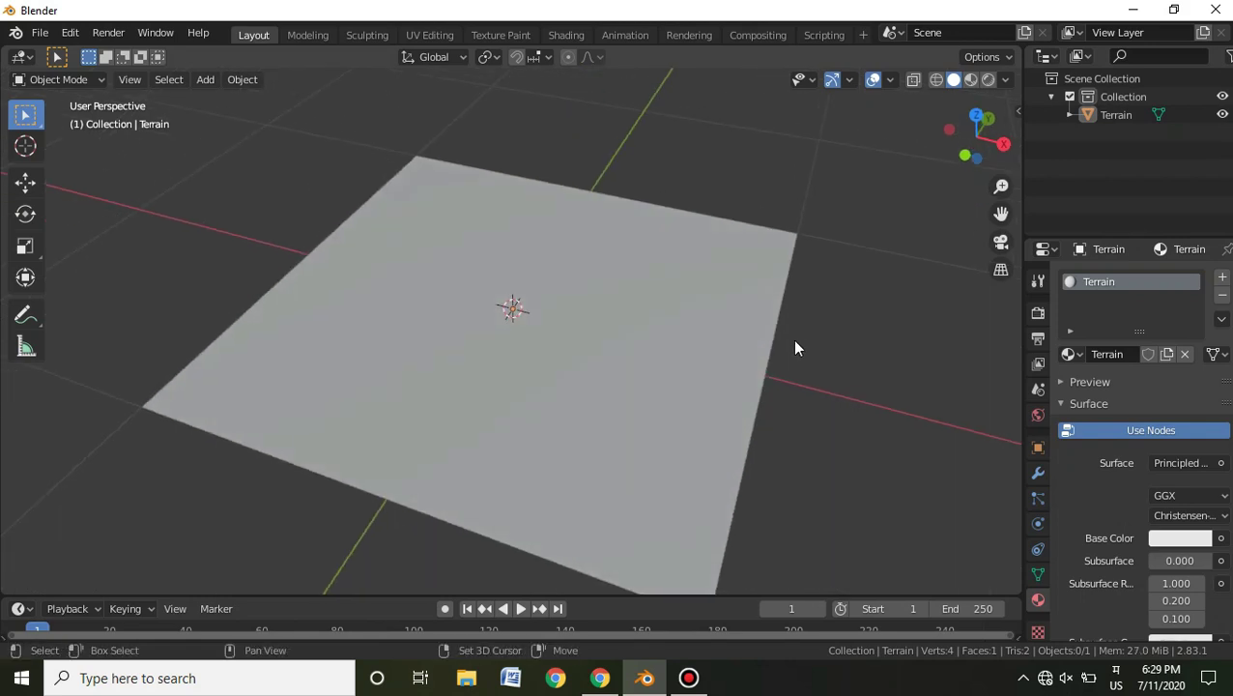
Check how the untextured plane displays in the Texture Paint workspace and return to the Layout workspace.
left_click(500, 35)
scroll(812, 319, "up", 4)
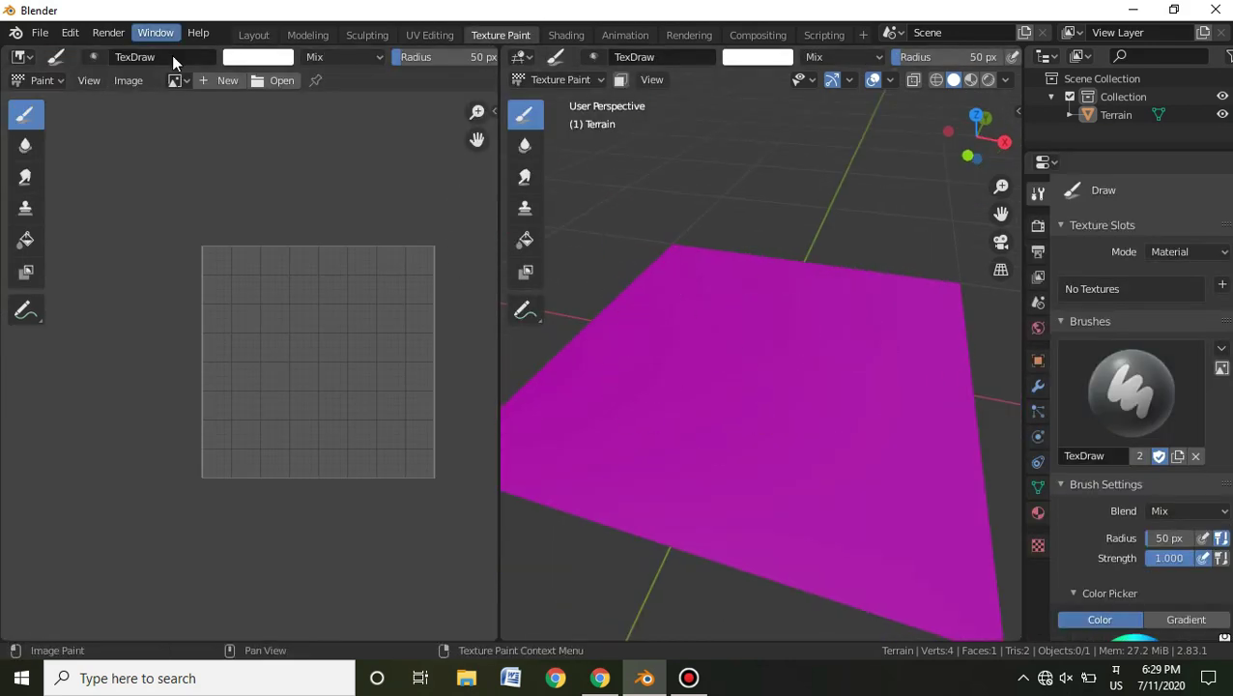
left_click(253, 35)
scroll(983, 391, "down", 1)
scroll(830, 408, "up", 1)
middle_click_drag(830, 406, 844, 380)
Assign an Image Texture as the Base Color of the Terrain material.
scroll(1213, 447, "down", 3)
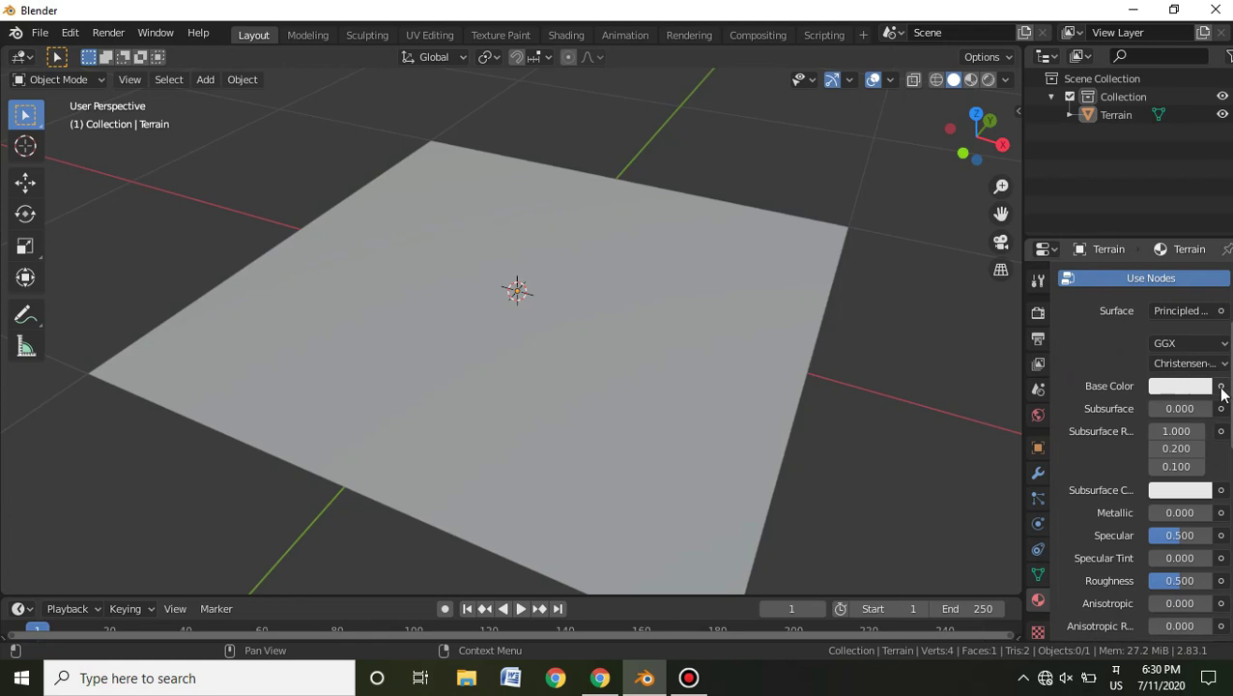
scroll(1222, 367, "up", 2)
scroll(1222, 367, "down", 1)
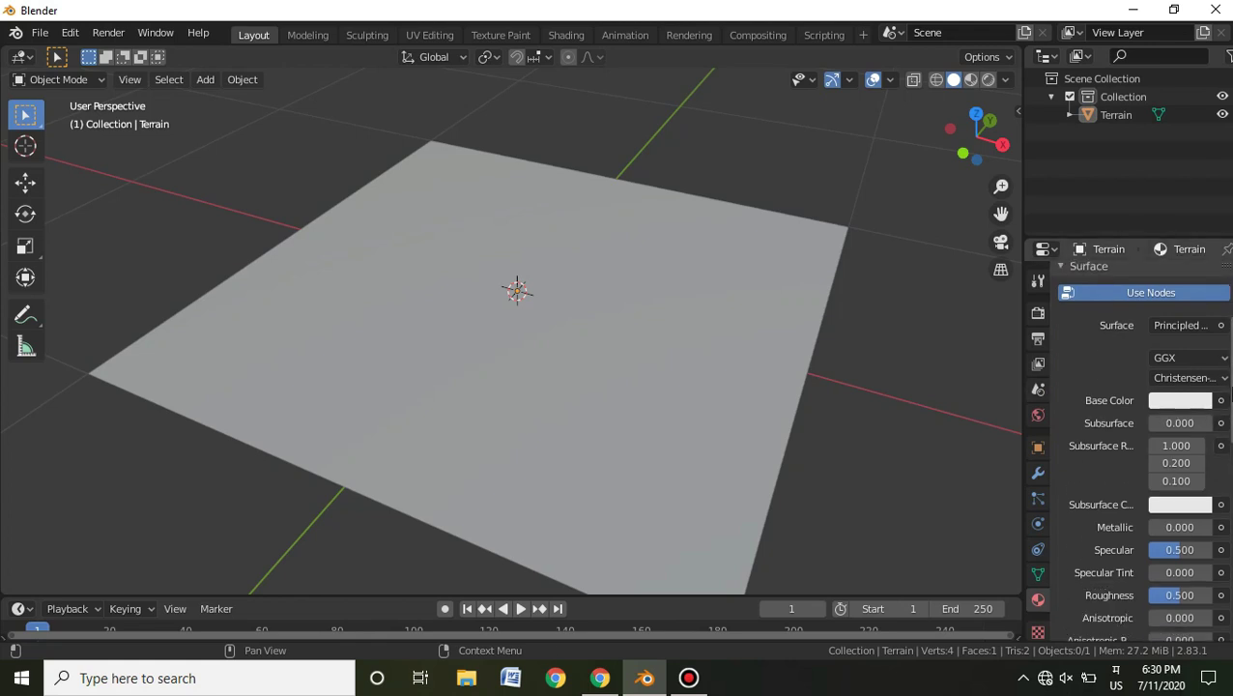
left_click(1221, 401)
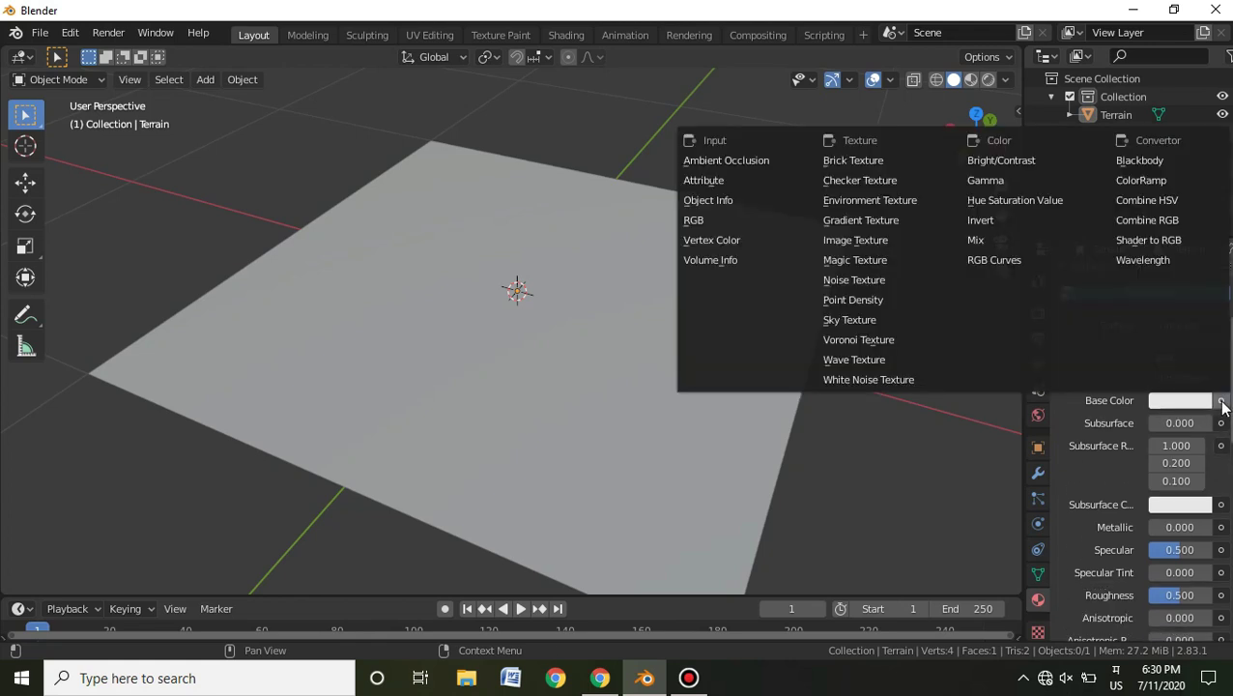
left_click(874, 239)
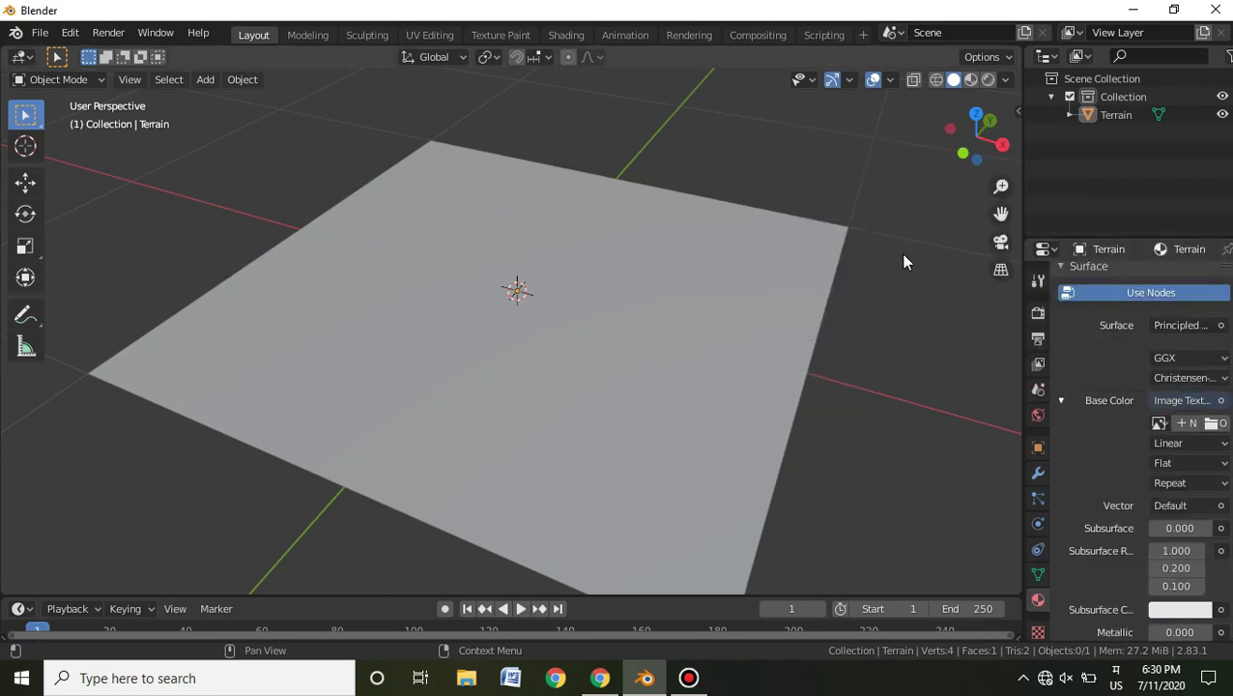
Create a new blank 1024 by 1024 px image named "trial texture" for the Base Color.
left_click(1203, 425)
left_click(1160, 474)
type("2")
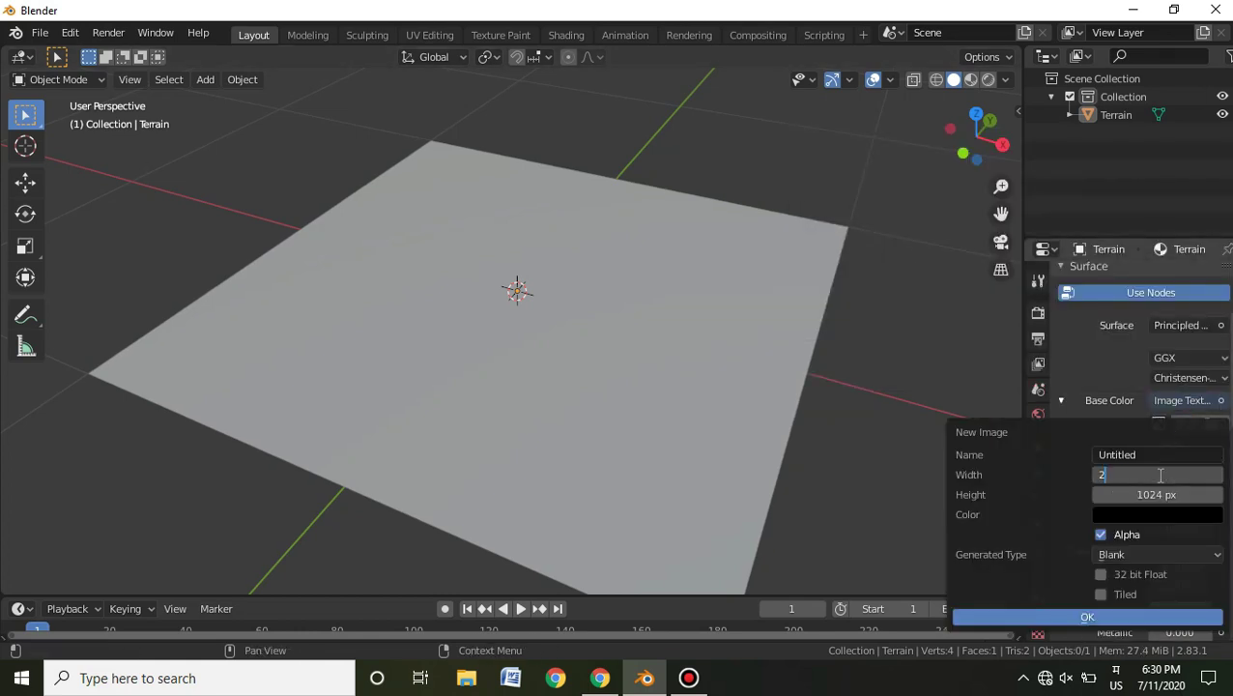
type("1024")
key("Return")
left_click(1161, 456)
type("texture")
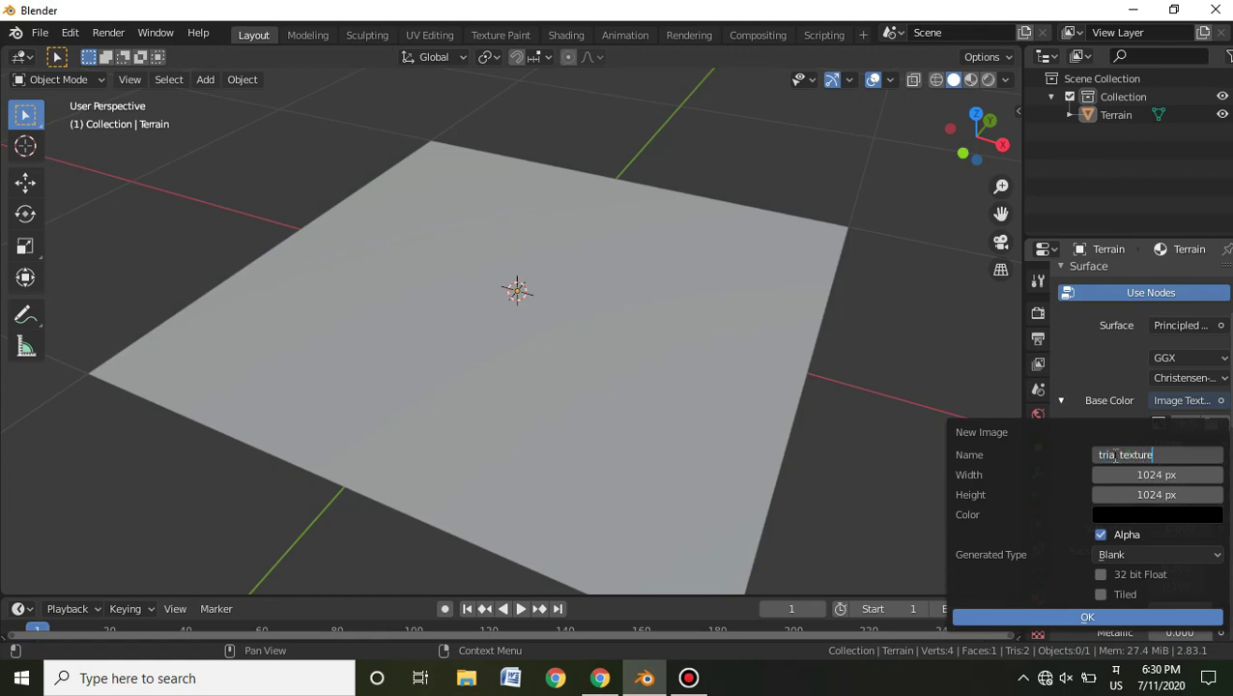
key("Return")
left_click(1102, 616)
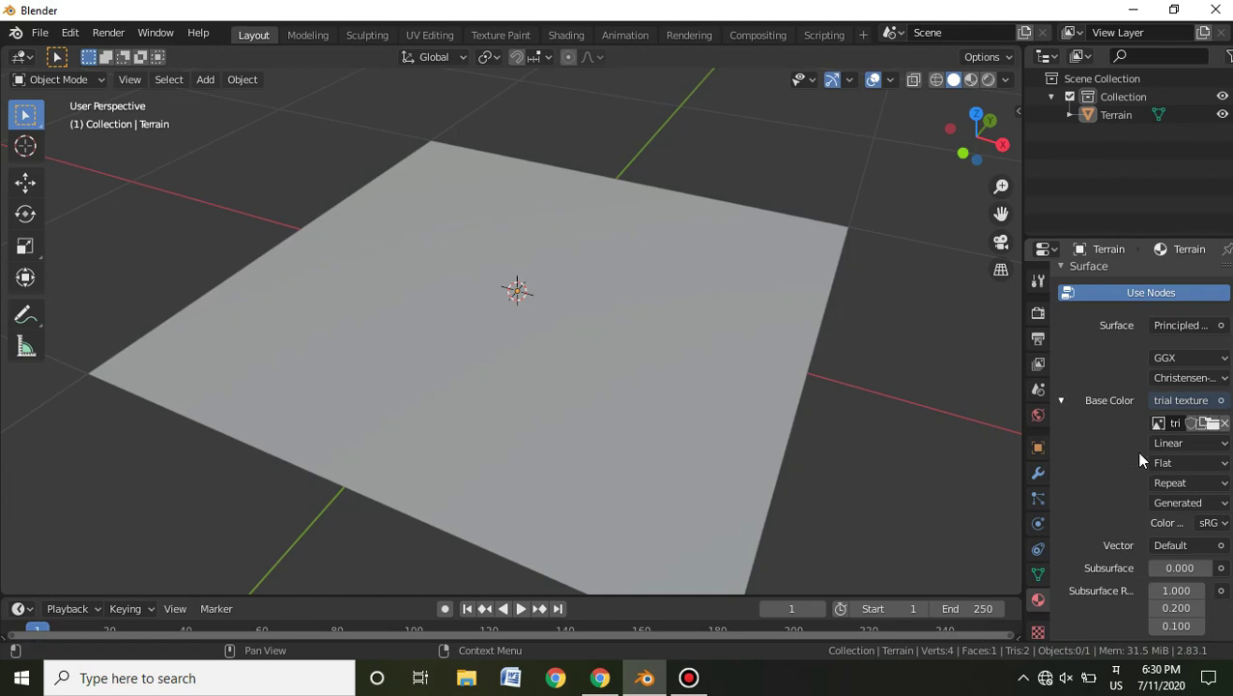
Switch to the Texture Paint workspace and paint a white stroke on the plane.
mouse_move(705, 359)
middle_mouse_down()
mouse_move(684, 231)
mouse_move(713, 206)
middle_mouse_up()
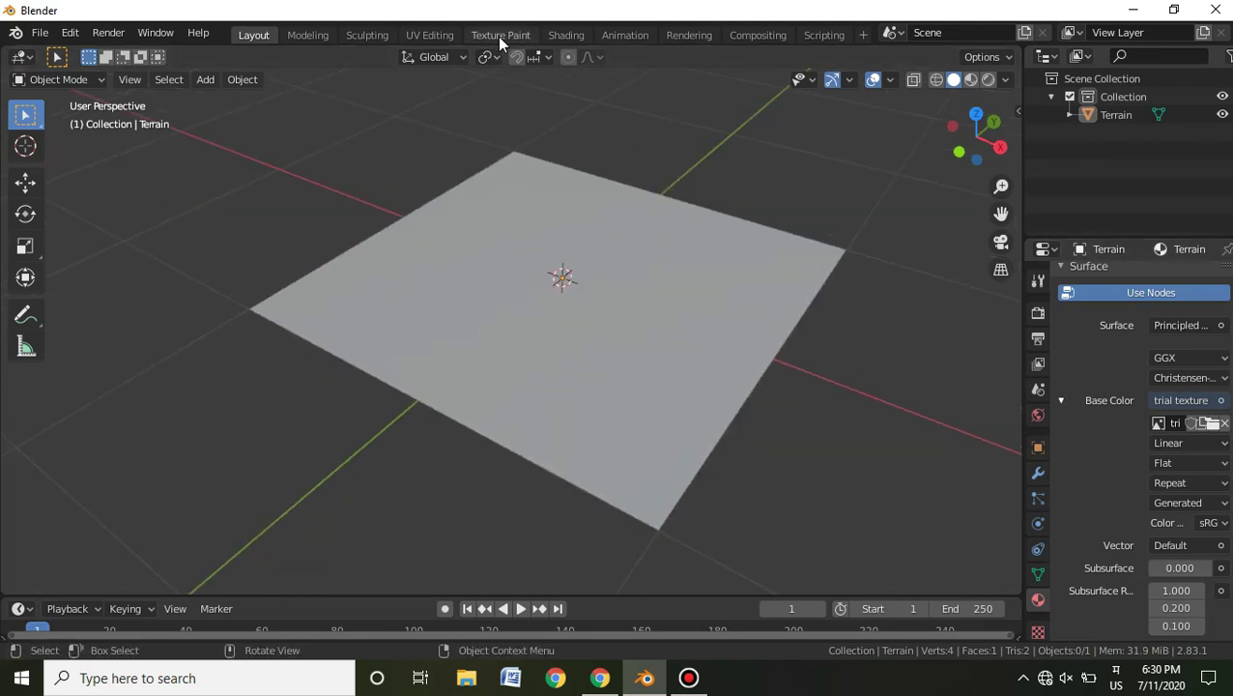
left_click(500, 35)
middle_click_drag(605, 203, 792, 349)
mouse_move(792, 349)
left_mouse_down()
mouse_move(812, 393)
mouse_move(792, 432)
mouse_move(825, 341)
left_mouse_up()
Set the brush color to orange and paint several strokes around the white area of the plane.
right_click(826, 341)
left_click(765, 308)
mouse_move(787, 430)
left_mouse_down()
mouse_move(888, 430)
mouse_move(813, 295)
left_mouse_up()
mouse_move(842, 371)
middle_mouse_down()
mouse_move(785, 380)
mouse_move(848, 362)
middle_mouse_up()
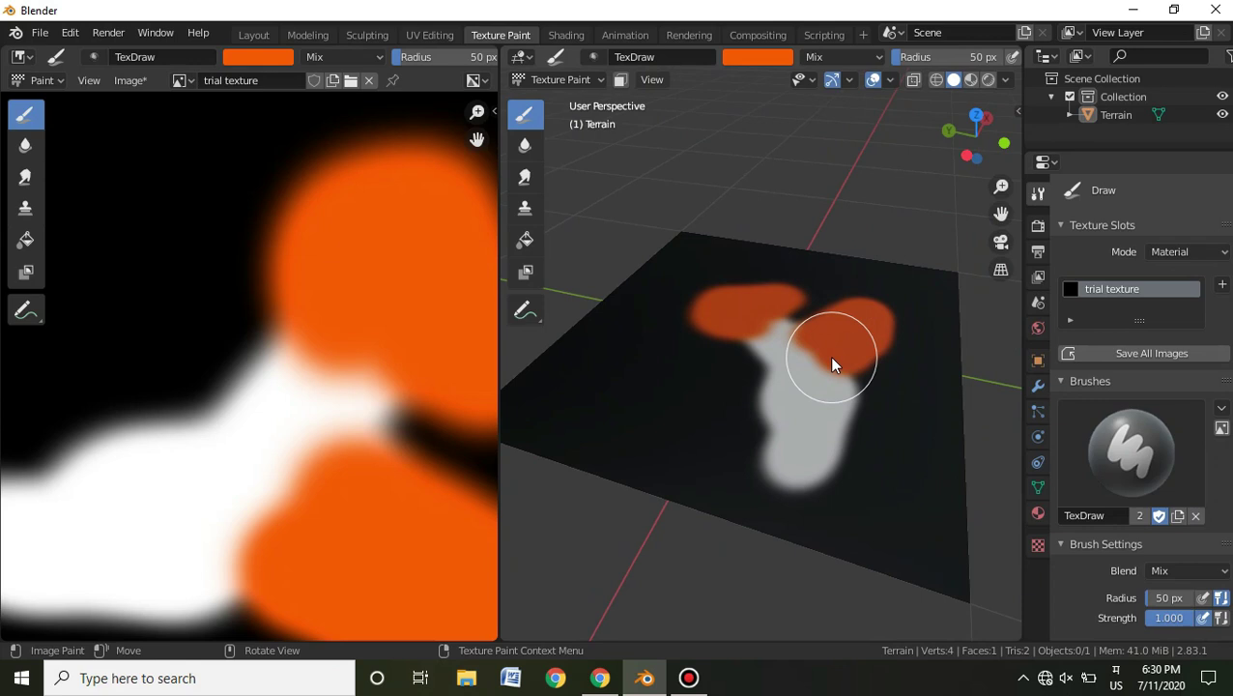
scroll(833, 363, "down", 4)
scroll(833, 363, "up", 6)
middle_click_drag(833, 364, 828, 413)
mouse_move(731, 391)
left_mouse_down()
mouse_move(680, 395)
mouse_move(746, 365)
mouse_move(719, 412)
mouse_move(700, 401)
left_mouse_up()
scroll(877, 371, "down", 2)
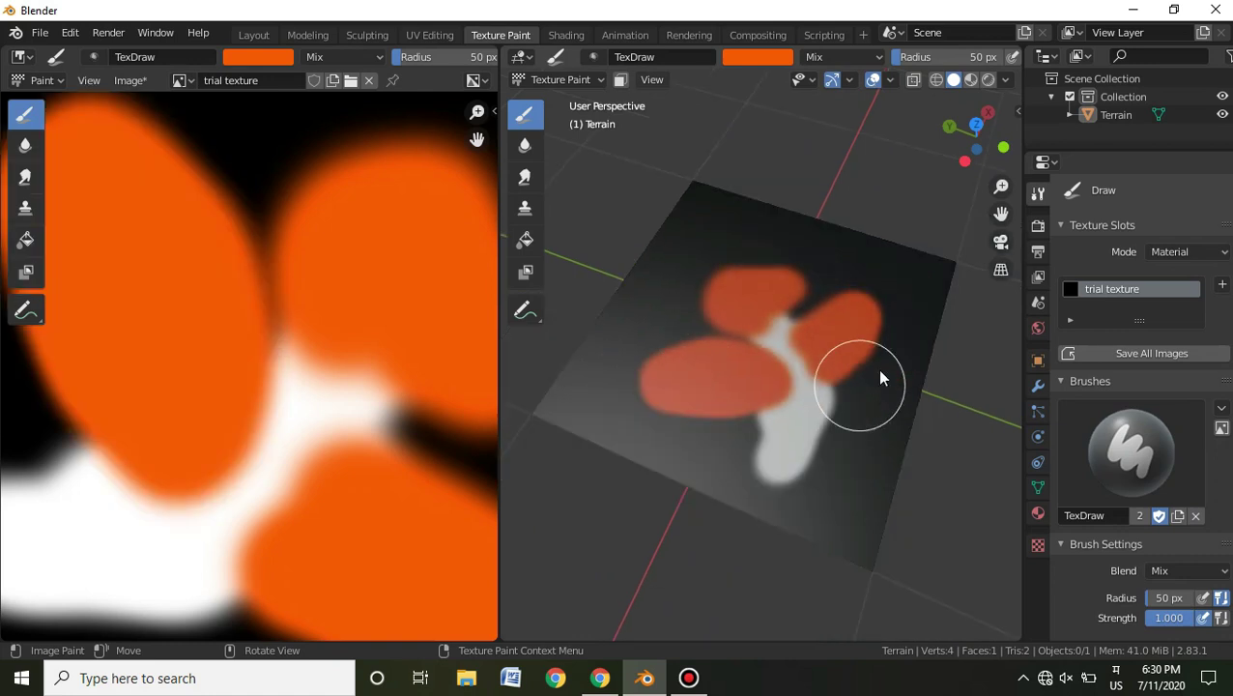
Set the brush color to green and paint over part of the orange and white strokes.
middle_click_drag(877, 371, 871, 394)
scroll(818, 381, "up", 2)
right_click(817, 380)
left_click_drag(744, 324, 702, 293)
mouse_move(703, 488)
left_mouse_down()
mouse_move(795, 471)
mouse_move(580, 446)
mouse_move(674, 480)
mouse_move(694, 456)
left_mouse_up()
mouse_move(694, 456)
middle_mouse_down()
mouse_move(788, 352)
mouse_move(805, 389)
mouse_move(780, 392)
middle_mouse_up()
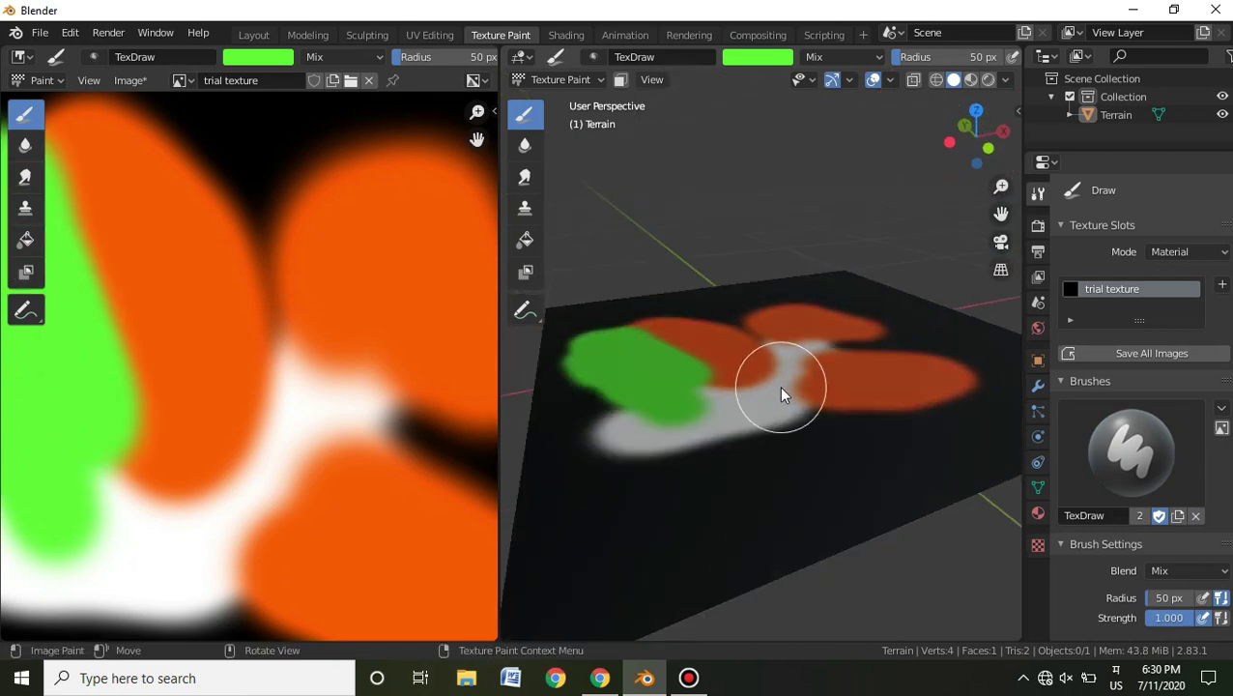
Compare how the painted plane displays in the Layout workspace and in the Texture Paint workspace.
left_click(259, 35)
scroll(760, 307, "down", 3)
scroll(769, 312, "up", 4)
middle_click_drag(769, 313, 809, 282)
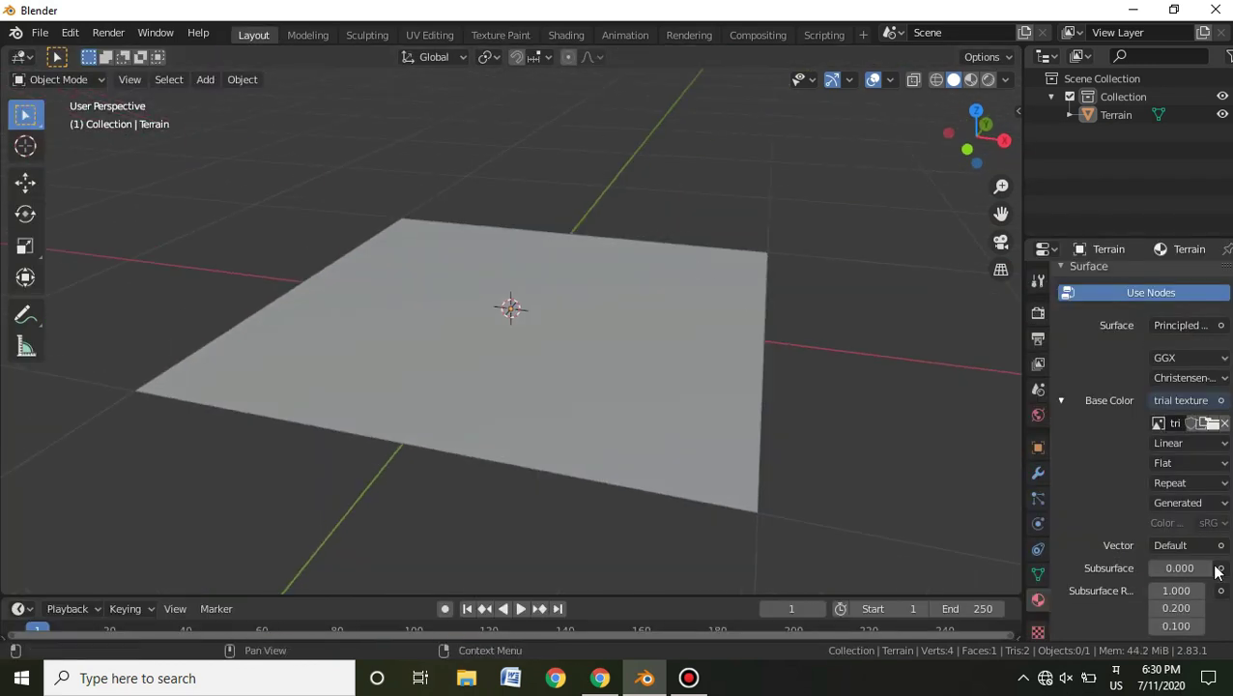
left_click(510, 37)
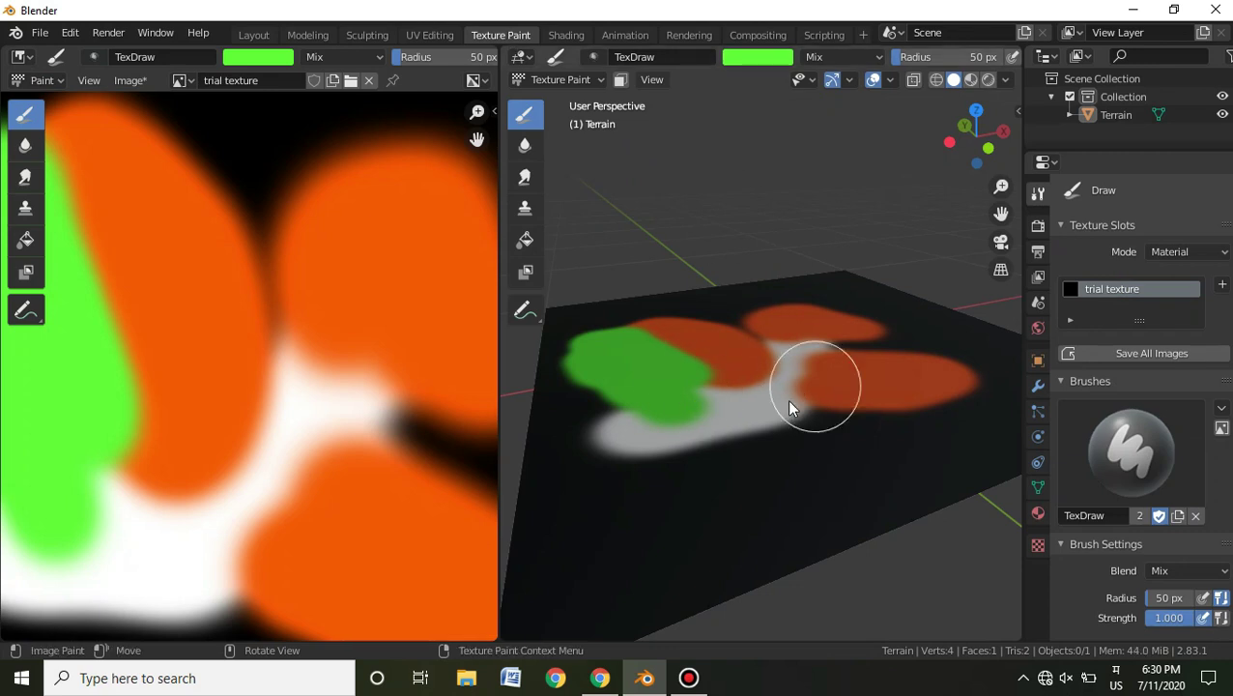
scroll(788, 406, "down", 3)
Return to the Layout workspace and unlink the trial texture image from the material's Base Color.
left_click(259, 36)
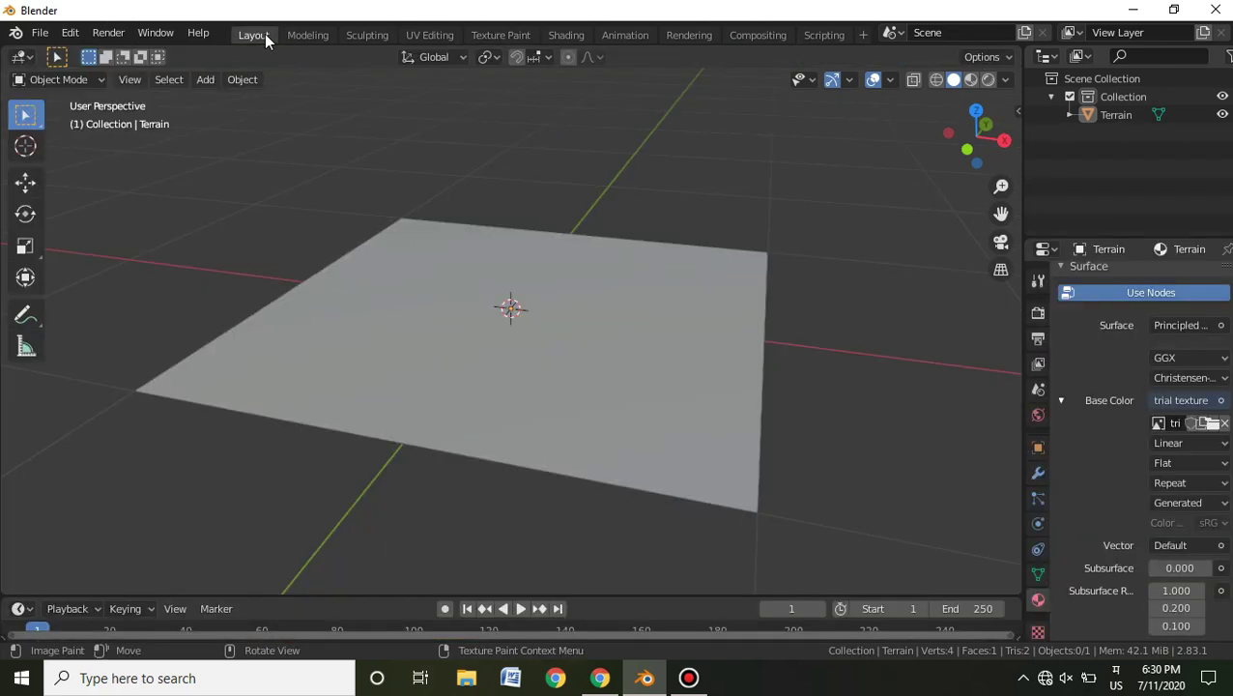
left_click(1225, 424)
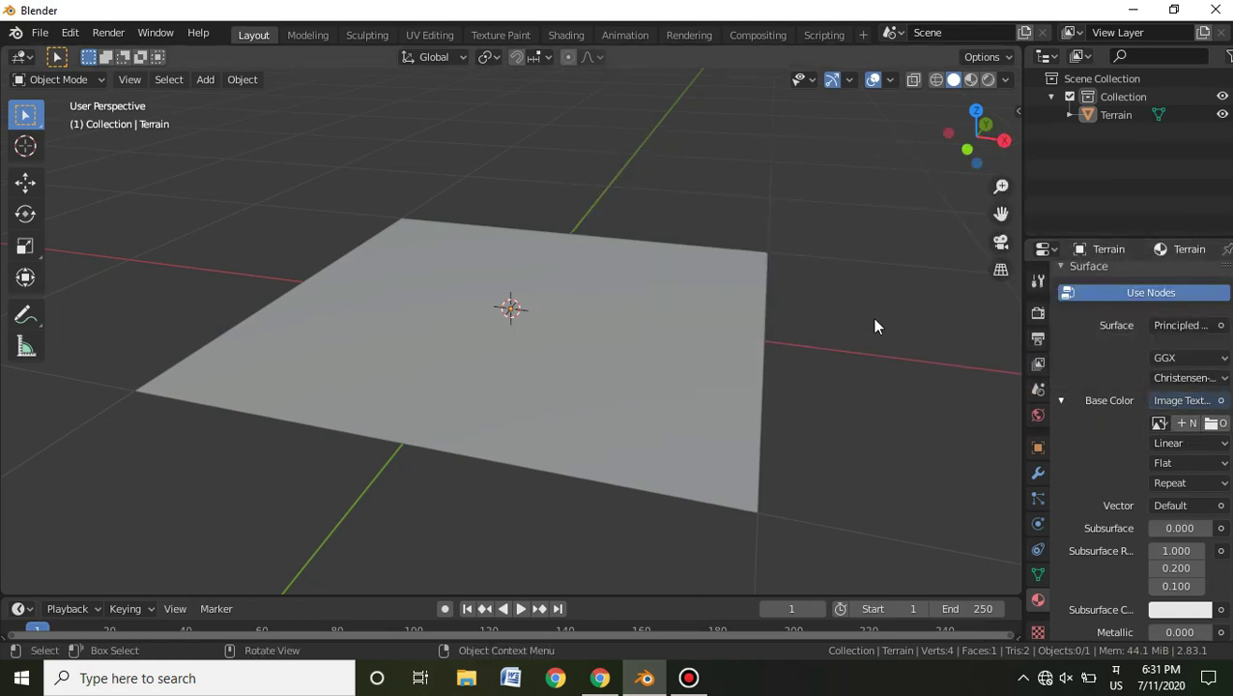
scroll(825, 331, "down", 6)
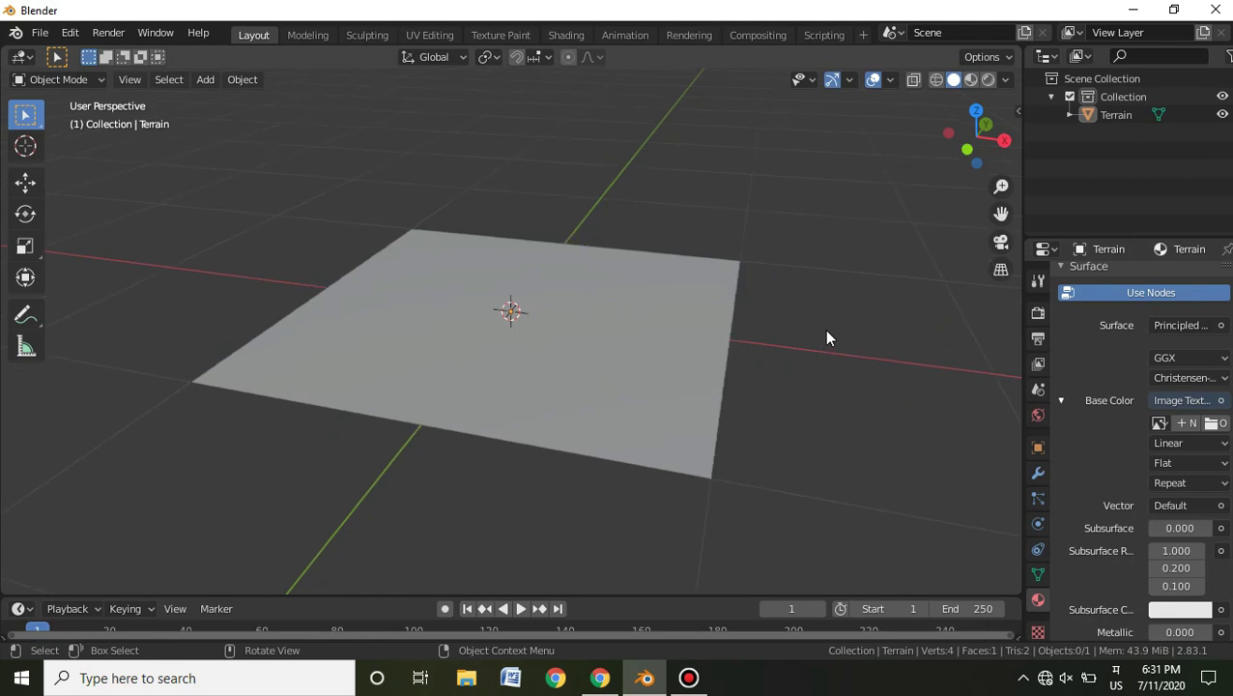
scroll(754, 296, "up", 4)
middle_click_drag(543, 273, 577, 275)
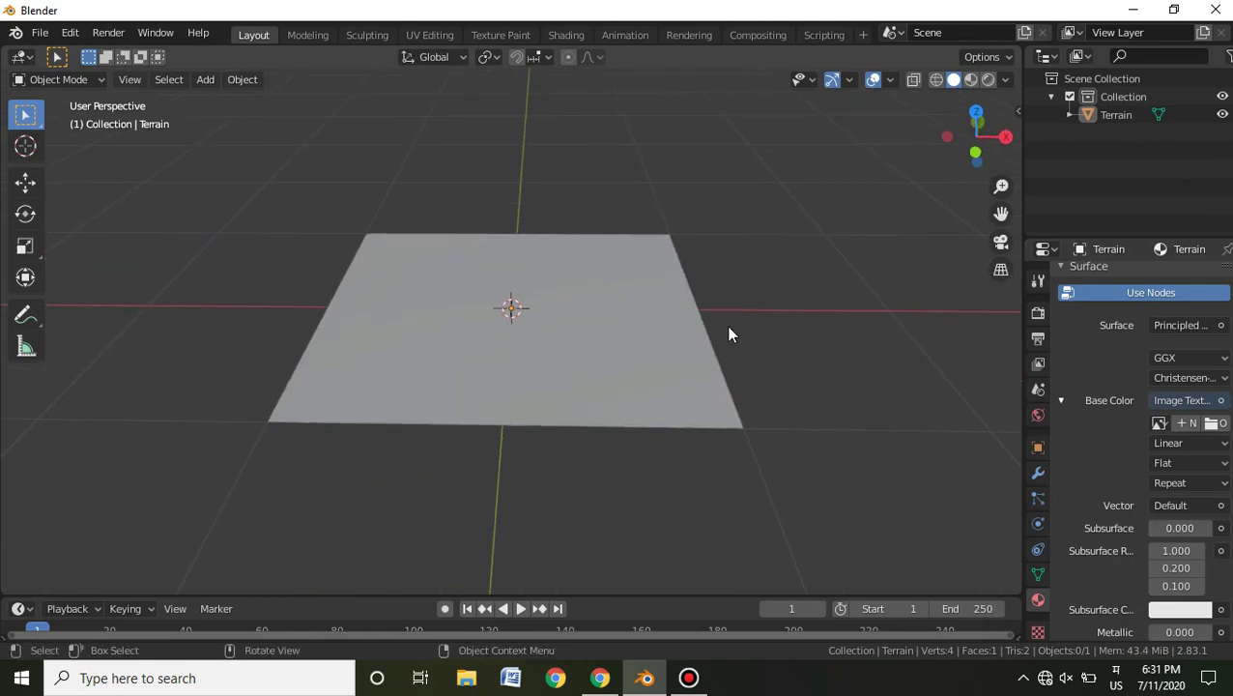
Enter Edit Mode on the Terrain plane and add 20 evenly spaced loop cuts across it in one direction.
left_click(664, 263)
middle_click_drag(666, 266, 763, 207)
scroll(831, 254, "down", 2)
scroll(874, 285, "up", 5)
key("Tab")
middle_click_drag(801, 347, 736, 323)
scroll(713, 305, "up", 1)
scroll(716, 309, "down", 4)
scroll(688, 328, "up", 4)
key("ctrl+r")
scroll(399, 436, "up", 20)
scroll(399, 439, "down", 5)
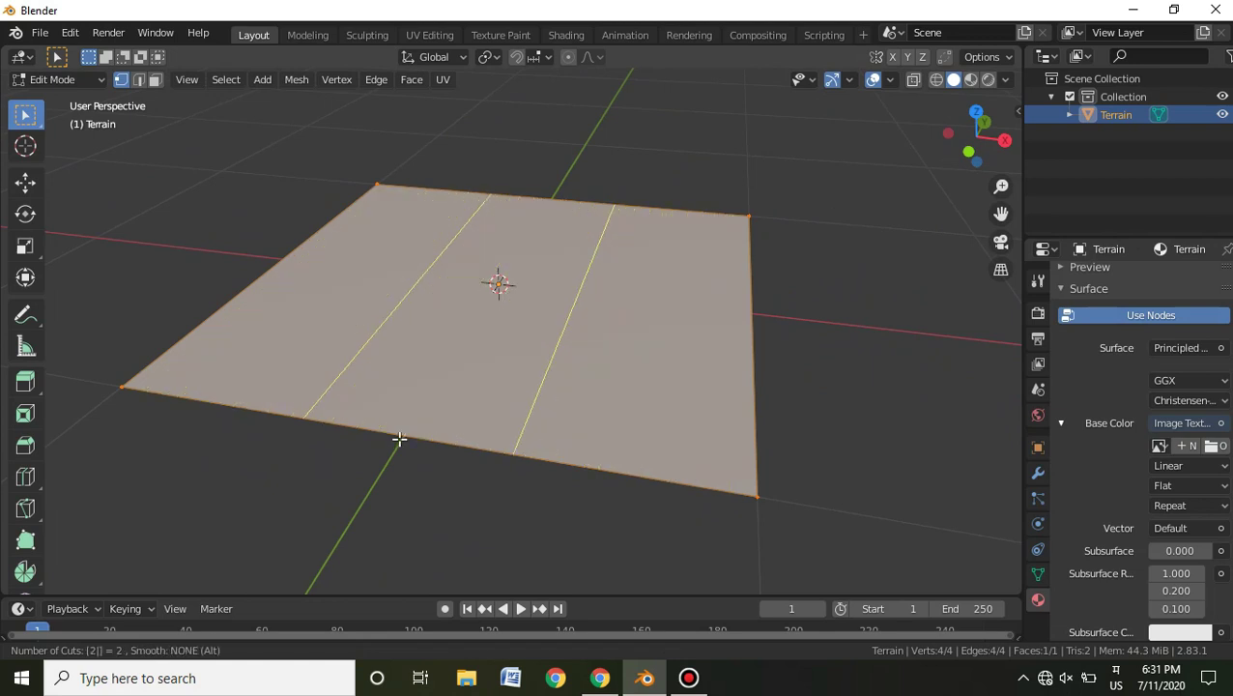
left_click(399, 438)
right_click(399, 438)
key("1")
Add 20 evenly spaced loop cuts perpendicular to the existing ones and return to Object Mode.
middle_click_drag(861, 361, 660, 417)
key("ctrl+r")
type("203")
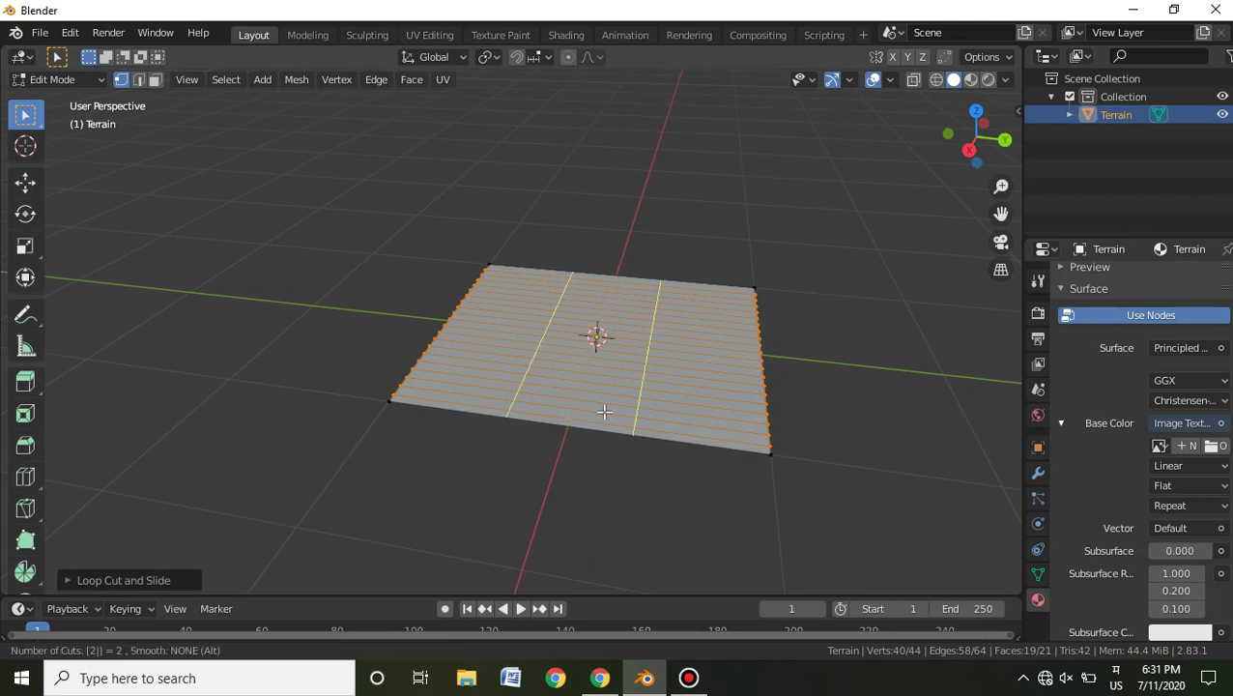
key("BackSpace")
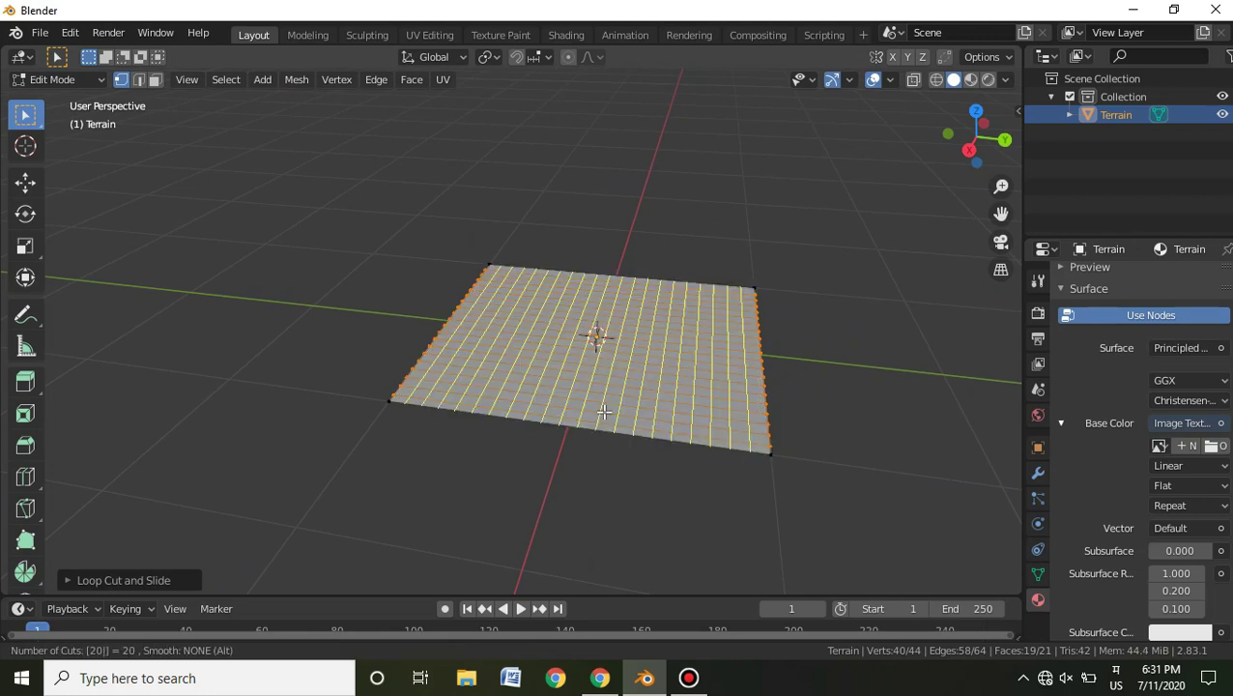
key("Return")
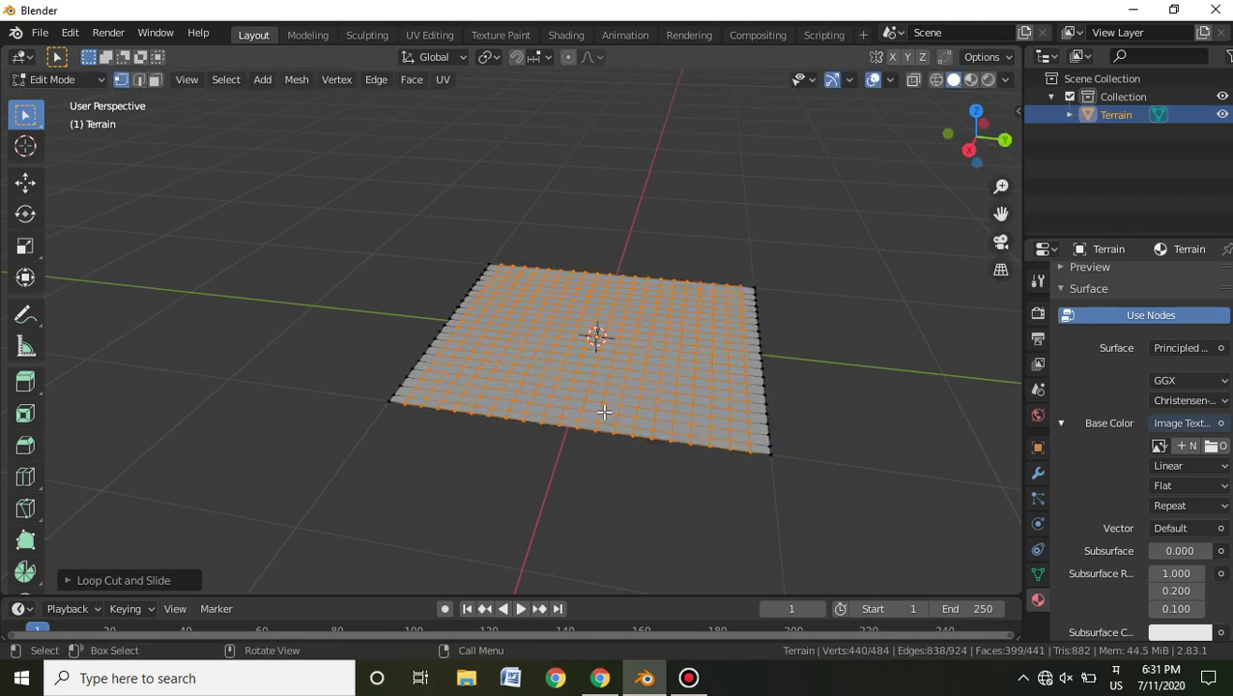
key("Tab")
Add a Displace modifier to the Terrain plane.
middle_click_drag(545, 391, 1069, 434)
left_click(1036, 474)
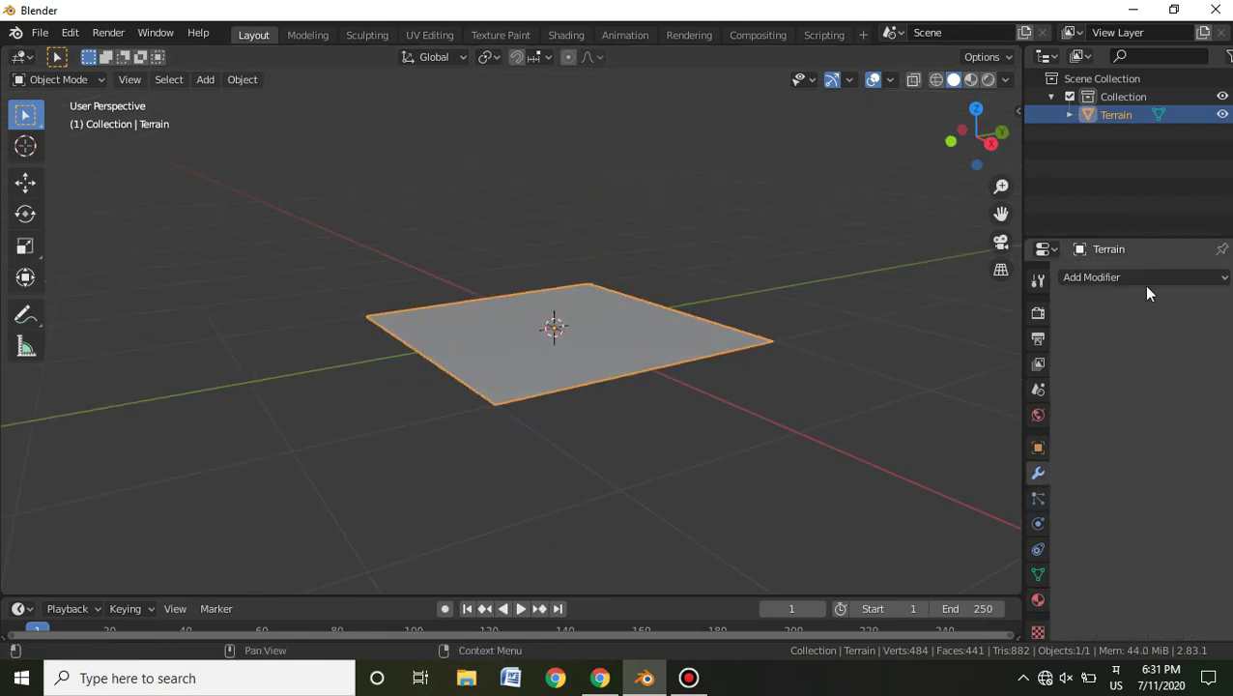
left_click(1146, 281)
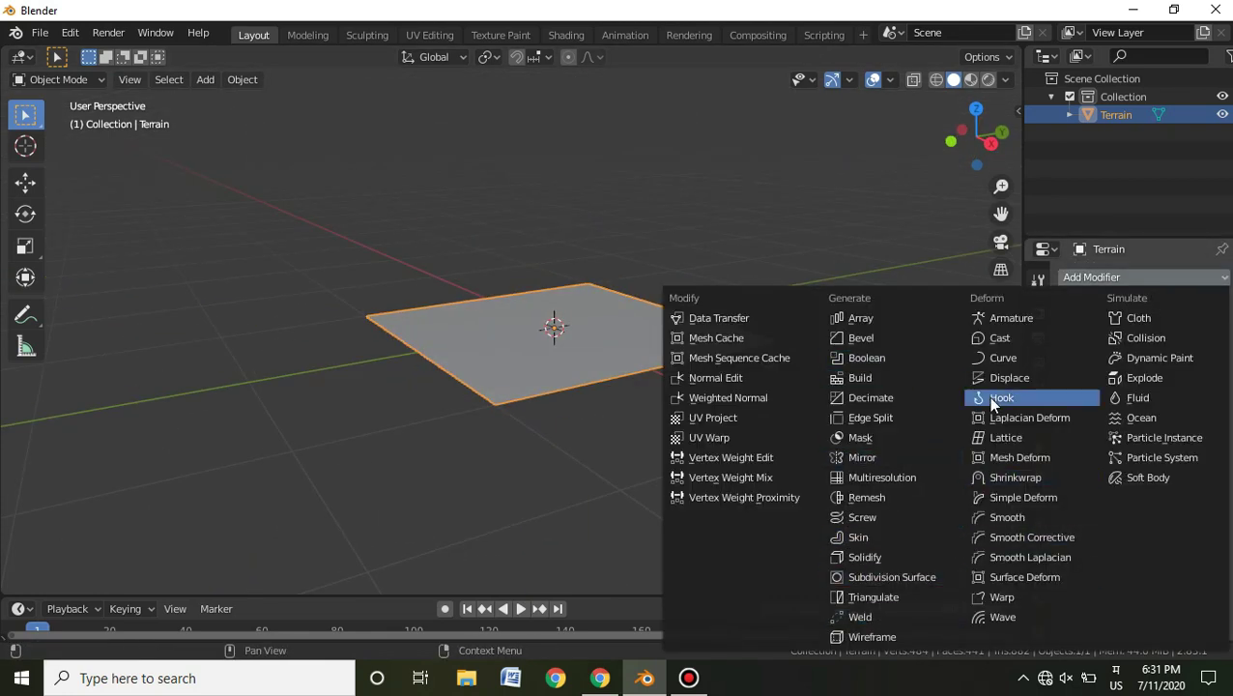
left_click(1014, 378)
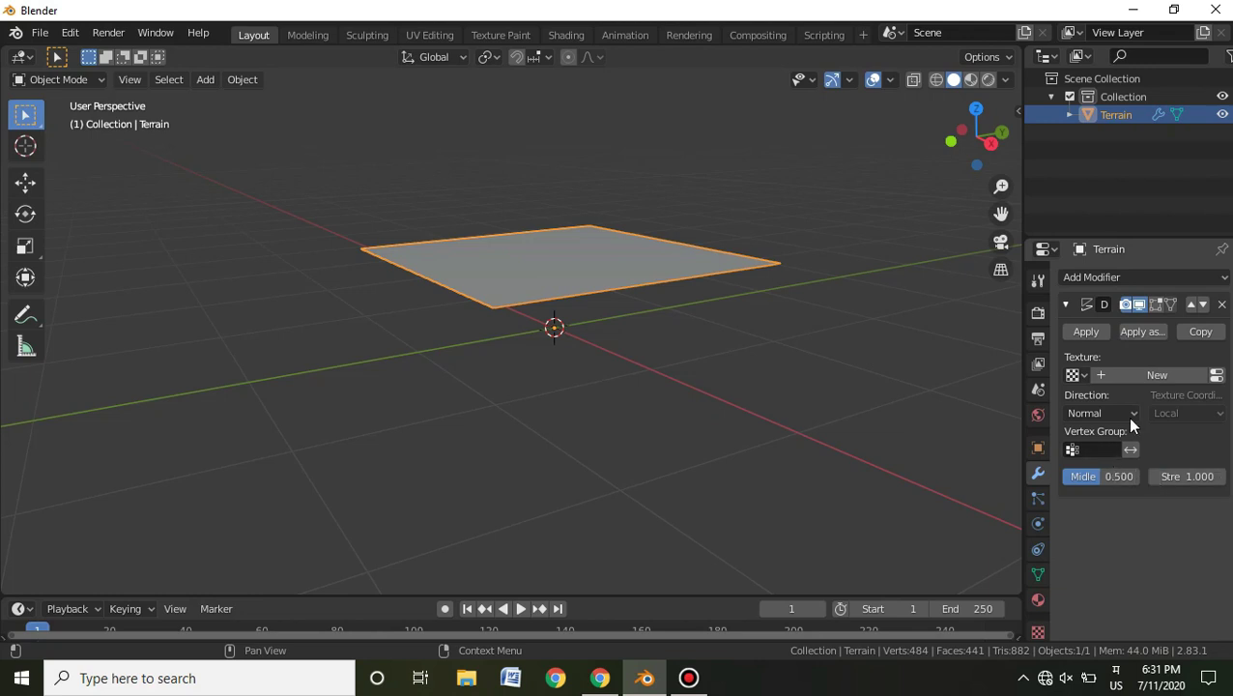
Create a new texture for the Terrain's Displace modifier and set its type to Clouds.
left_click(1144, 375)
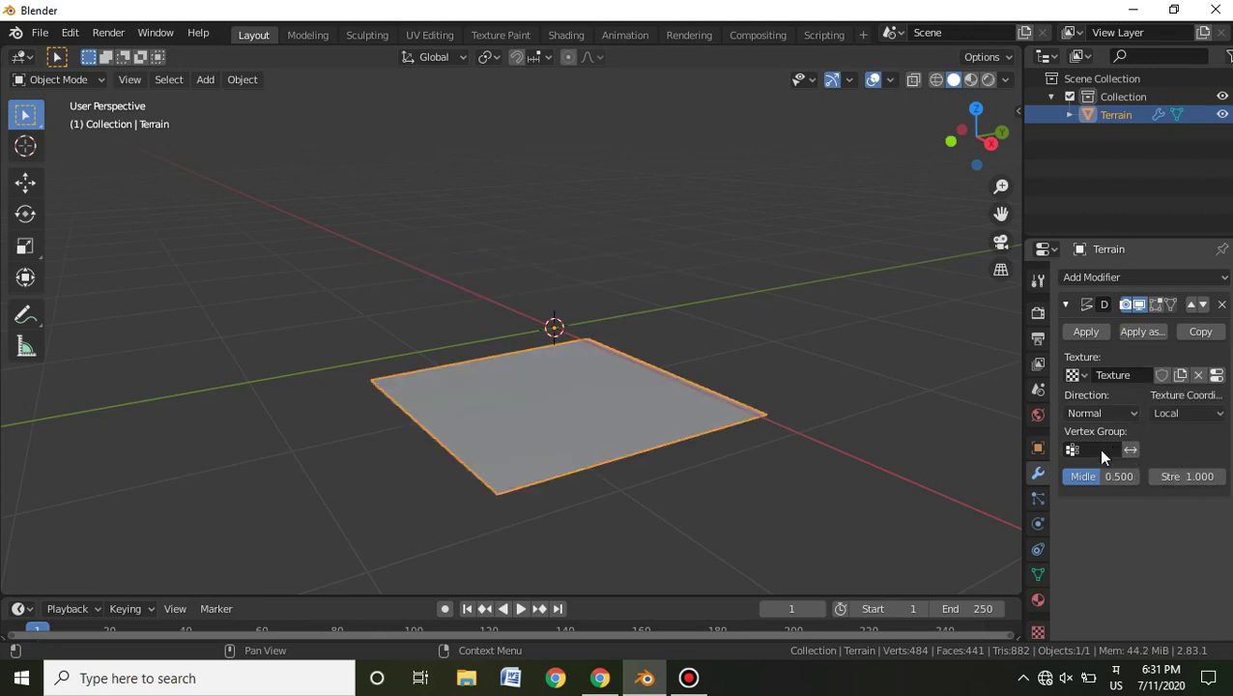
left_click(1037, 631)
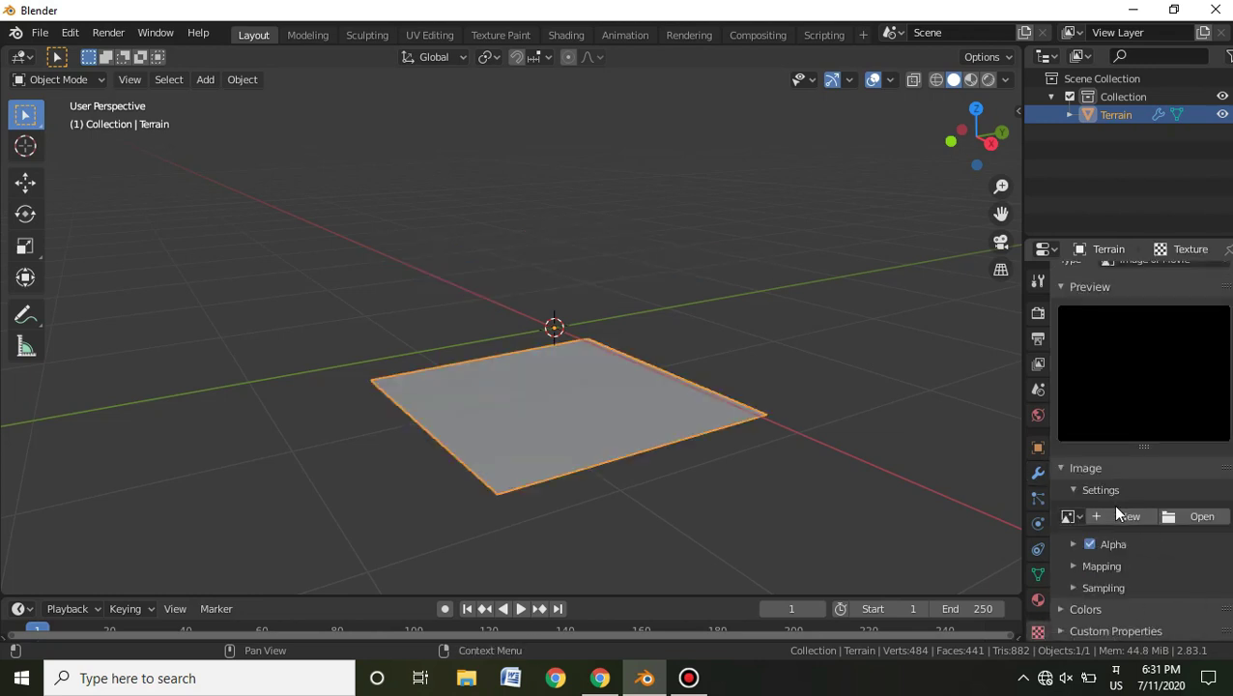
scroll(1186, 317, "up", 2)
left_click(1160, 330)
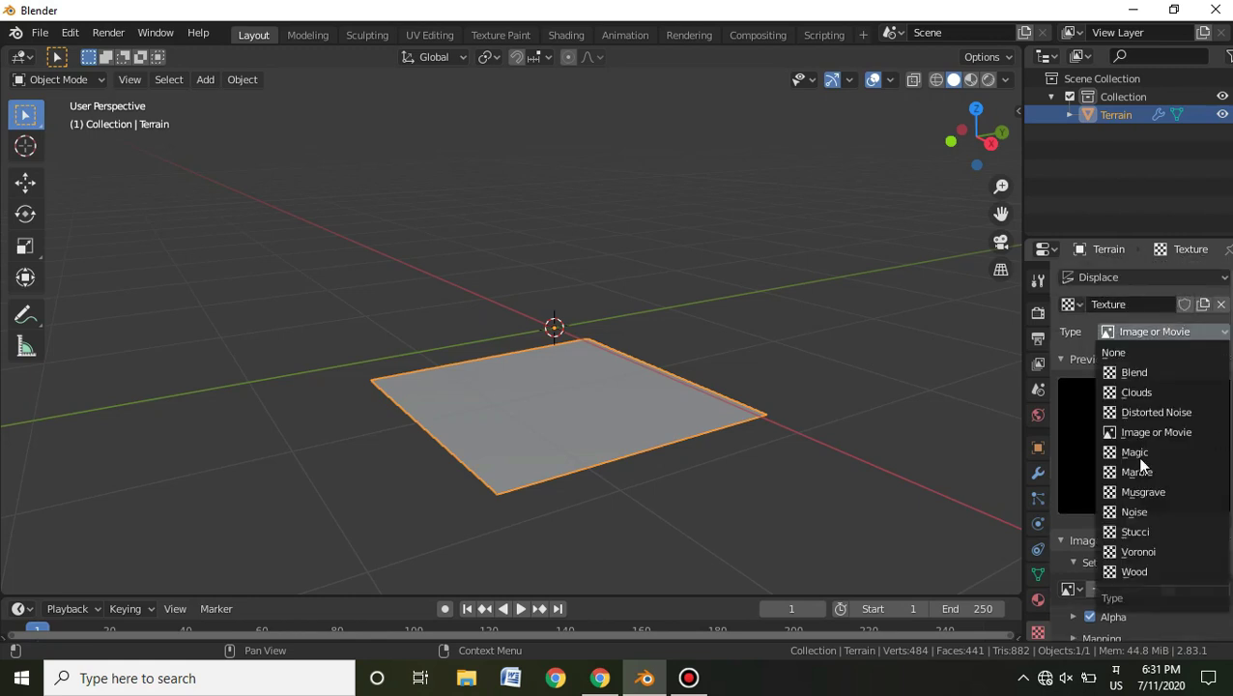
left_click(1134, 391)
scroll(1135, 424, "down", 3)
scroll(815, 373, "up", 4)
Apply smooth shading to the Terrain object.
right_click(696, 388)
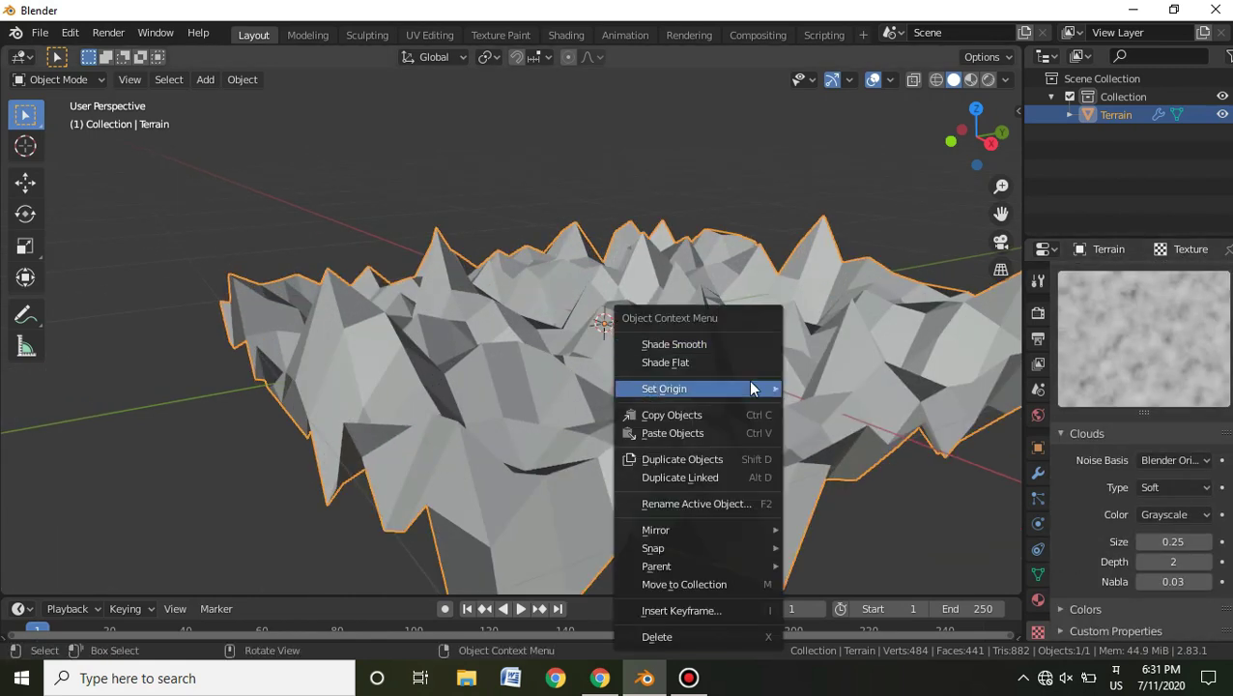
left_click(717, 345)
middle_click_drag(694, 321, 735, 386)
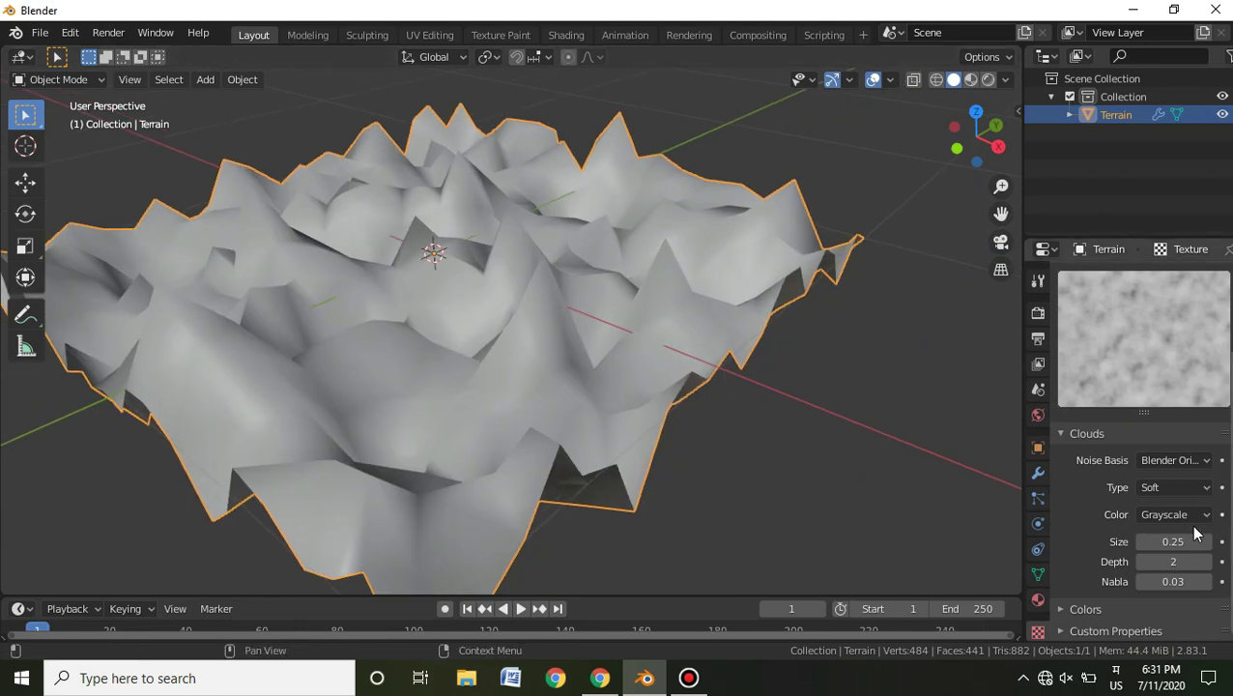
Set the Displace modifier's strength to 0.1.
left_click(1038, 472)
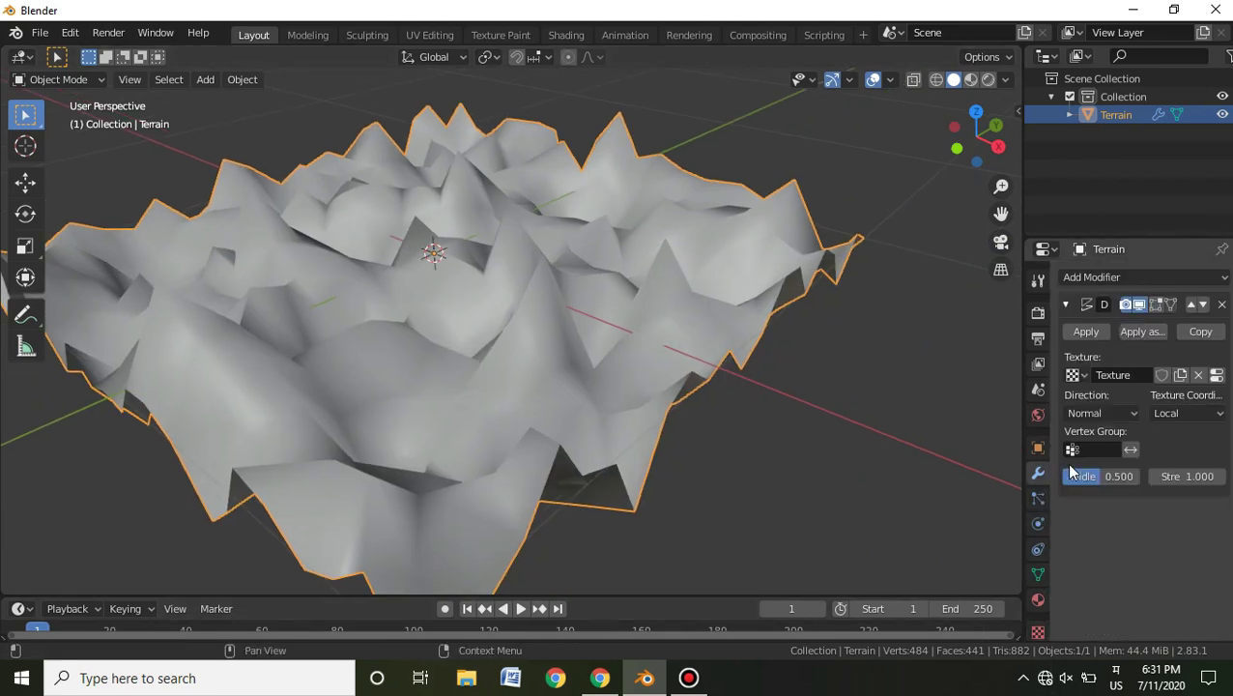
left_click_drag(1183, 476, 1140, 477)
left_click(1184, 477)
type("0.1")
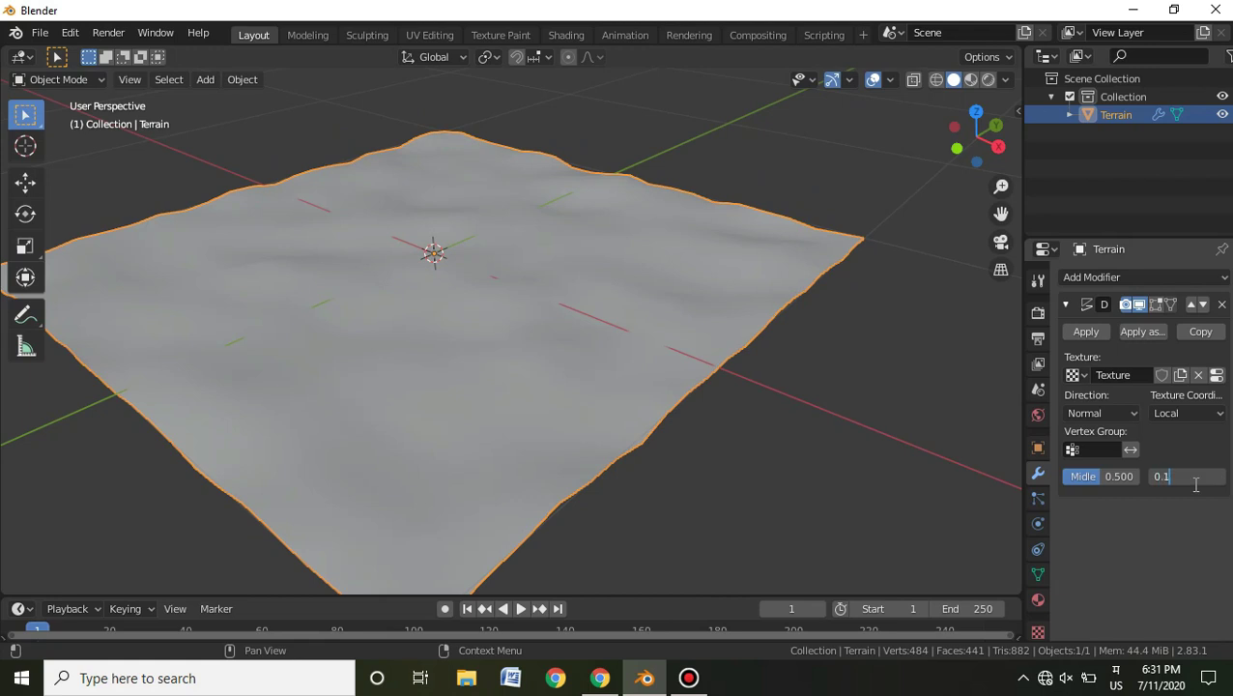
key("Return")
middle_click_drag(800, 357, 841, 394)
Add a Subdivision Surface modifier above the Displace modifier and set its viewport subdivisions to 2.
left_click(1125, 280)
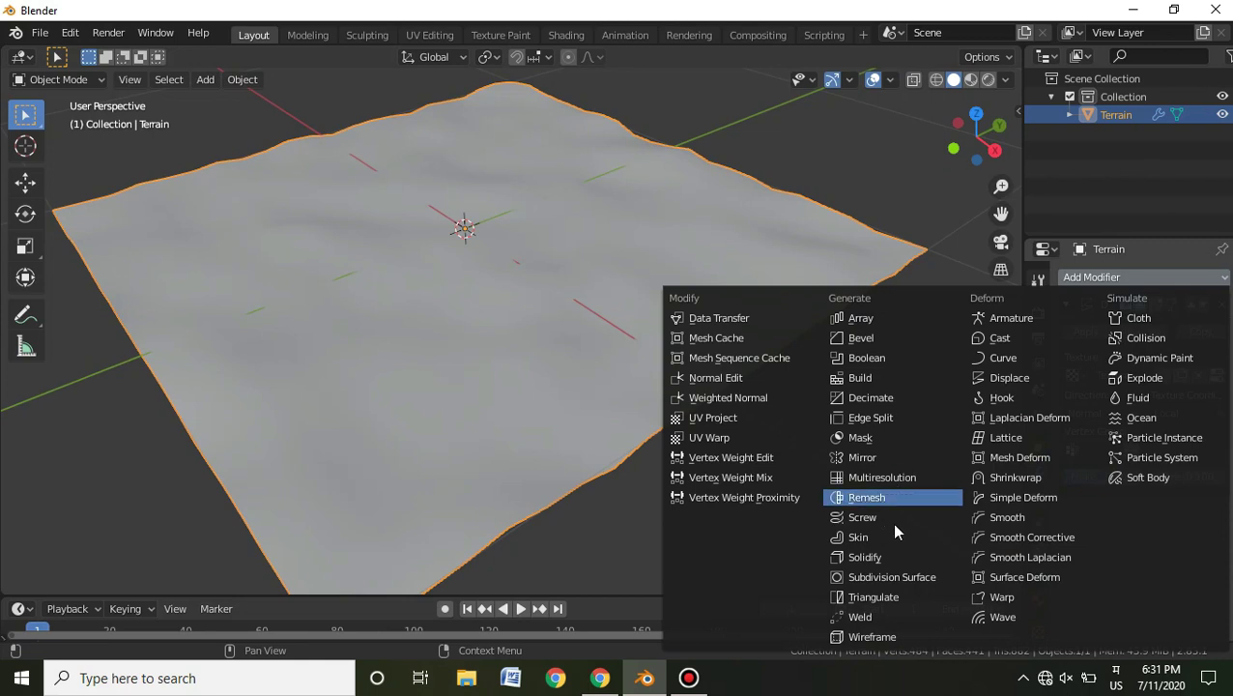
left_click(893, 577)
left_click(1190, 515)
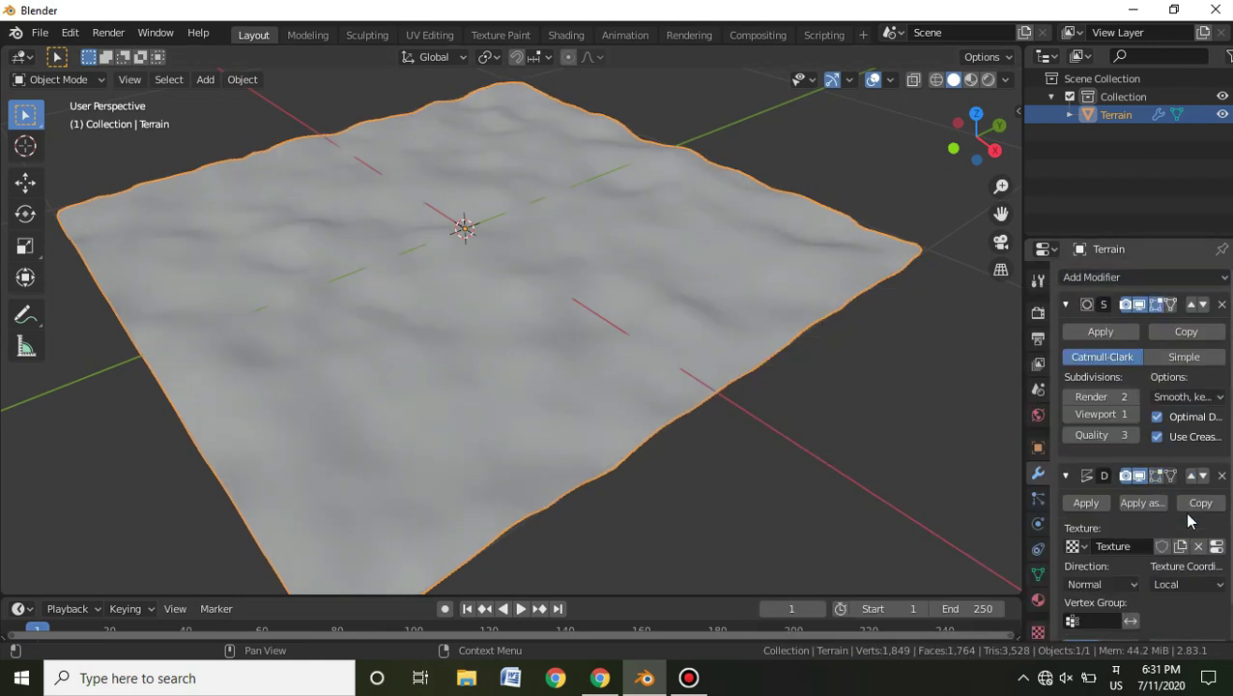
left_click(1135, 413)
middle_click_drag(812, 316, 781, 438)
scroll(794, 437, "up", 8)
scroll(794, 437, "down", 8)
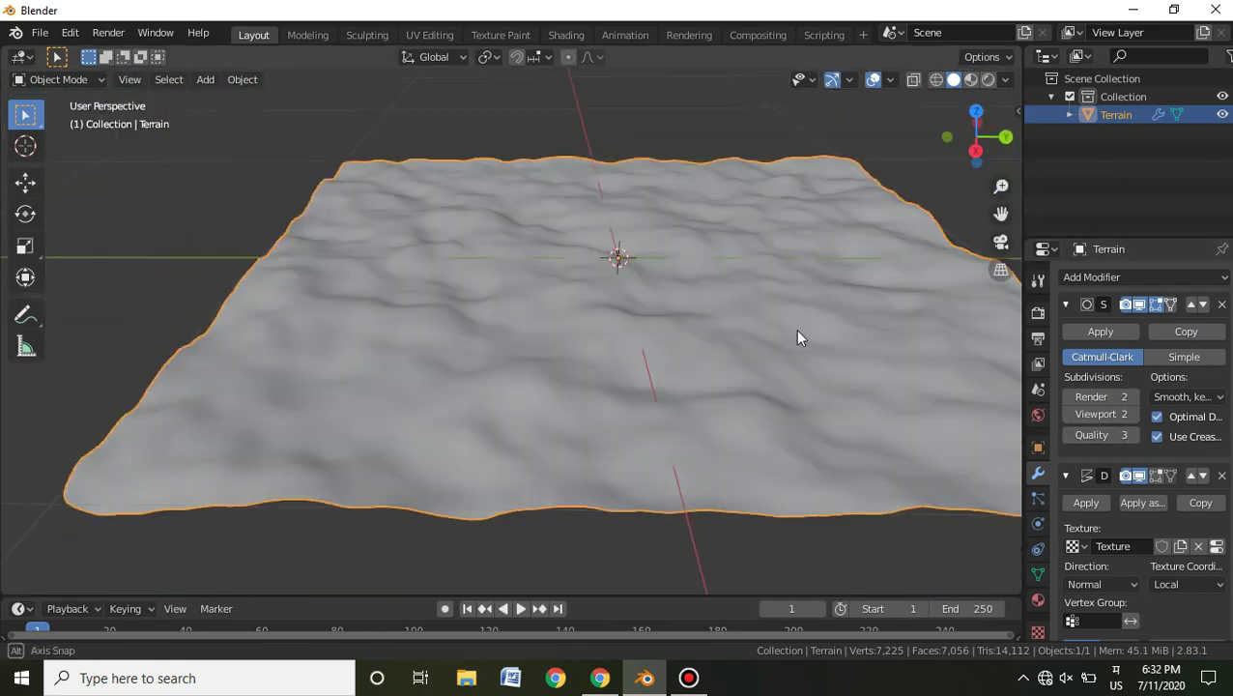
middle_click_drag(797, 335, 821, 318)
Increase the Clouds texture's size to 0.74 and deselect the terrain.
left_click(1037, 632)
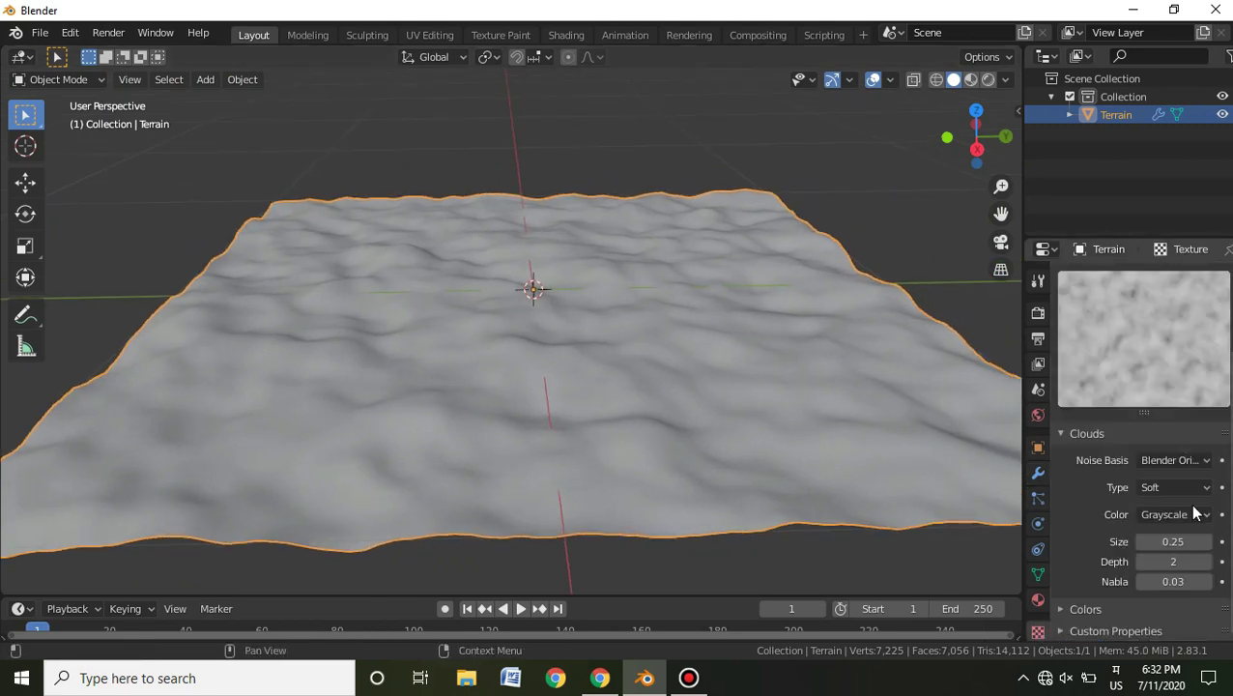
mouse_move(1166, 548)
left_mouse_down()
mouse_move(1203, 548)
mouse_move(1150, 541)
left_mouse_up()
left_click(1146, 538)
middle_click_drag(490, 142, 693, 162)
left_click(653, 209)
scroll(744, 251, "down", 3)
middle_click_drag(821, 287, 584, 355)
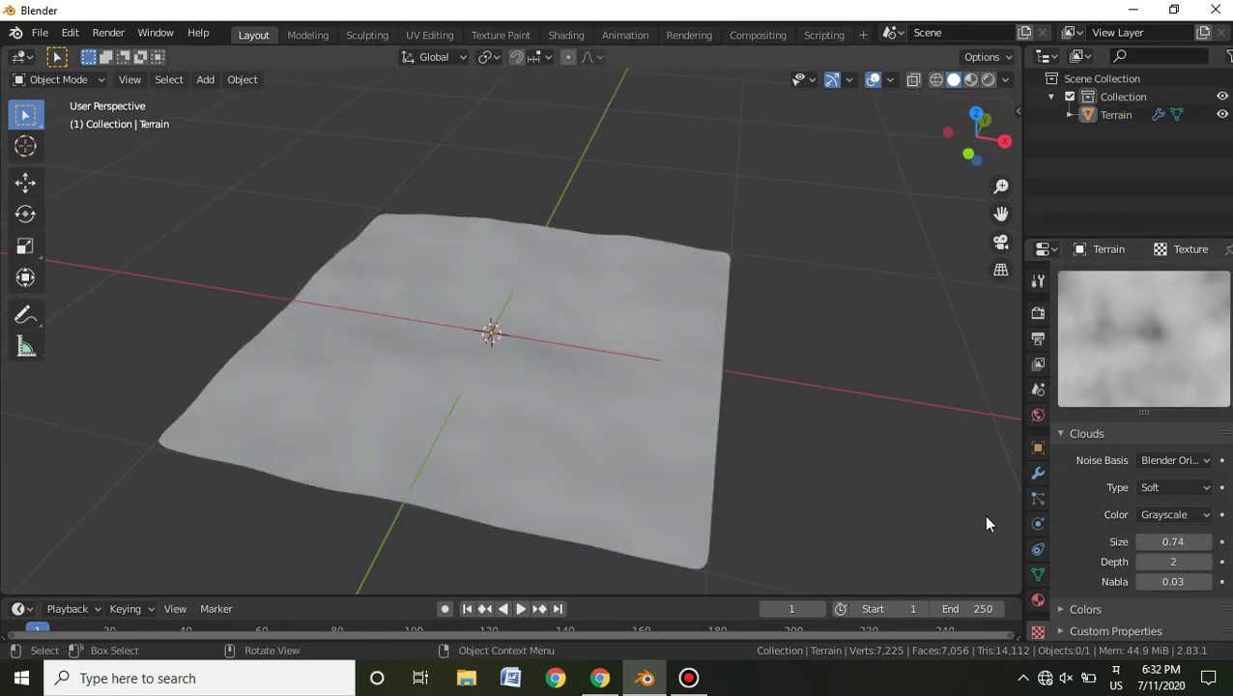
Apply the Subdivision Surface and Displace modifiers to the Terrain object.
left_click(1038, 472)
left_click(1100, 333)
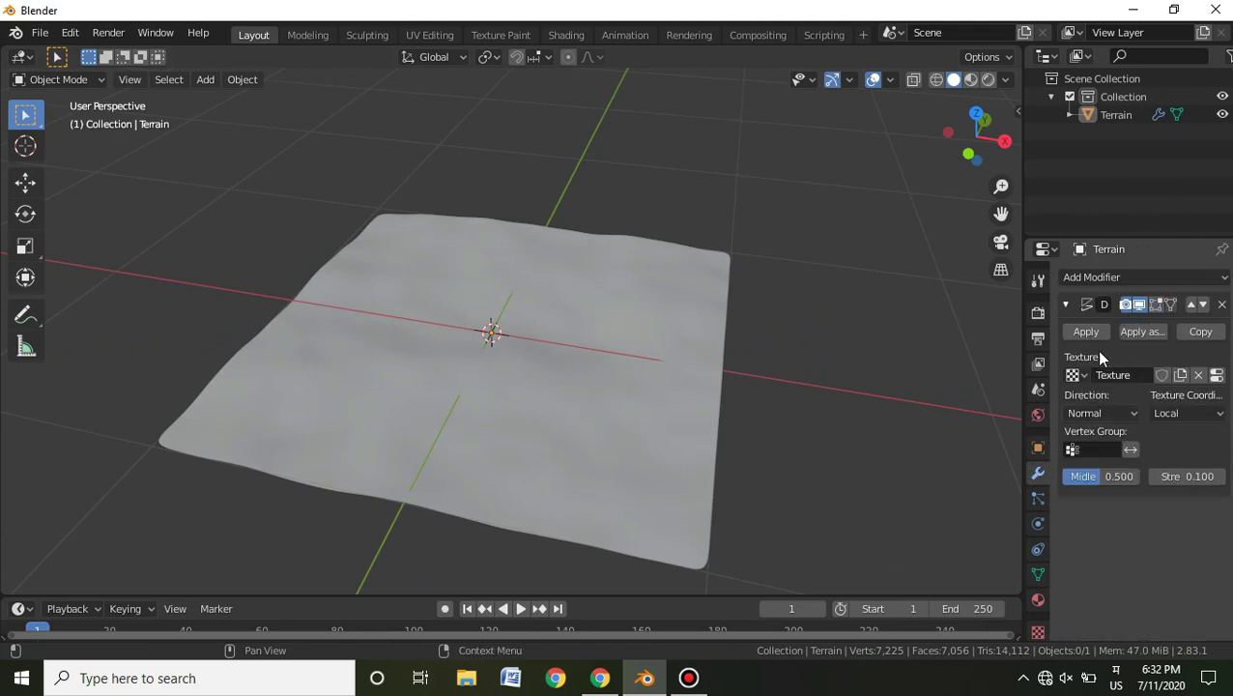
left_click(1088, 334)
scroll(744, 253, "up", 3)
middle_click_drag(720, 259, 776, 329)
scroll(805, 295, "down", 2)
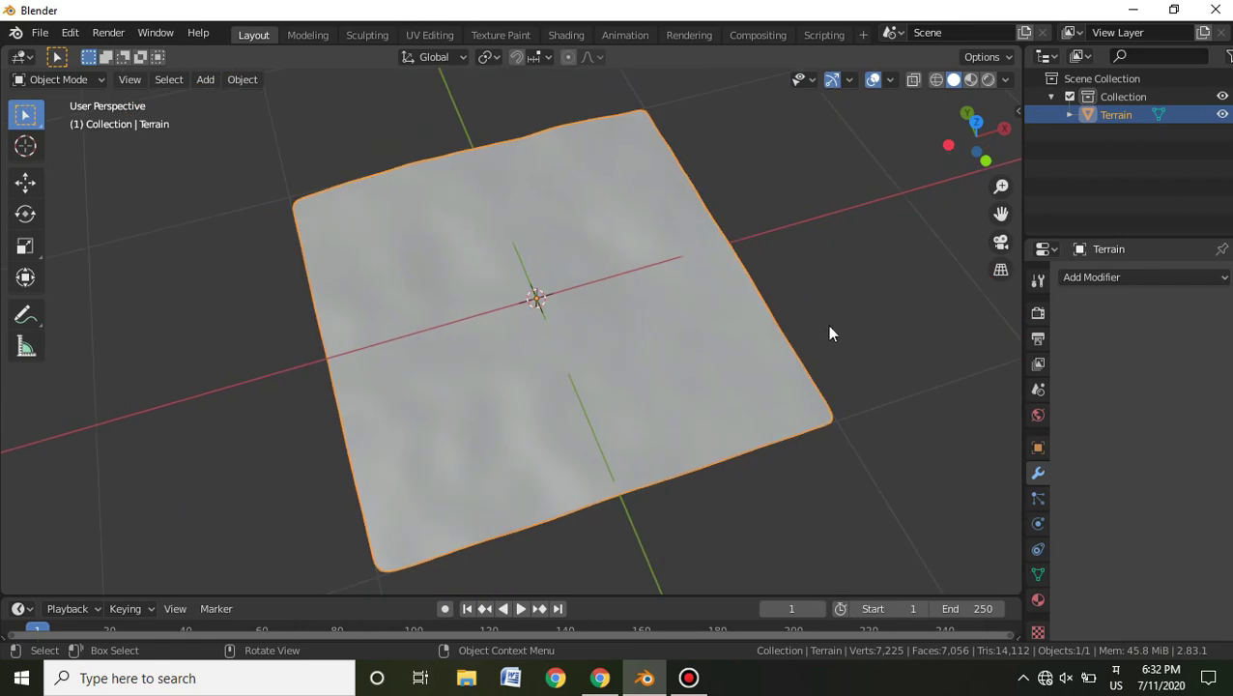
Open the Shading workspace to work on the Terrain material's nodes.
left_click(1037, 600)
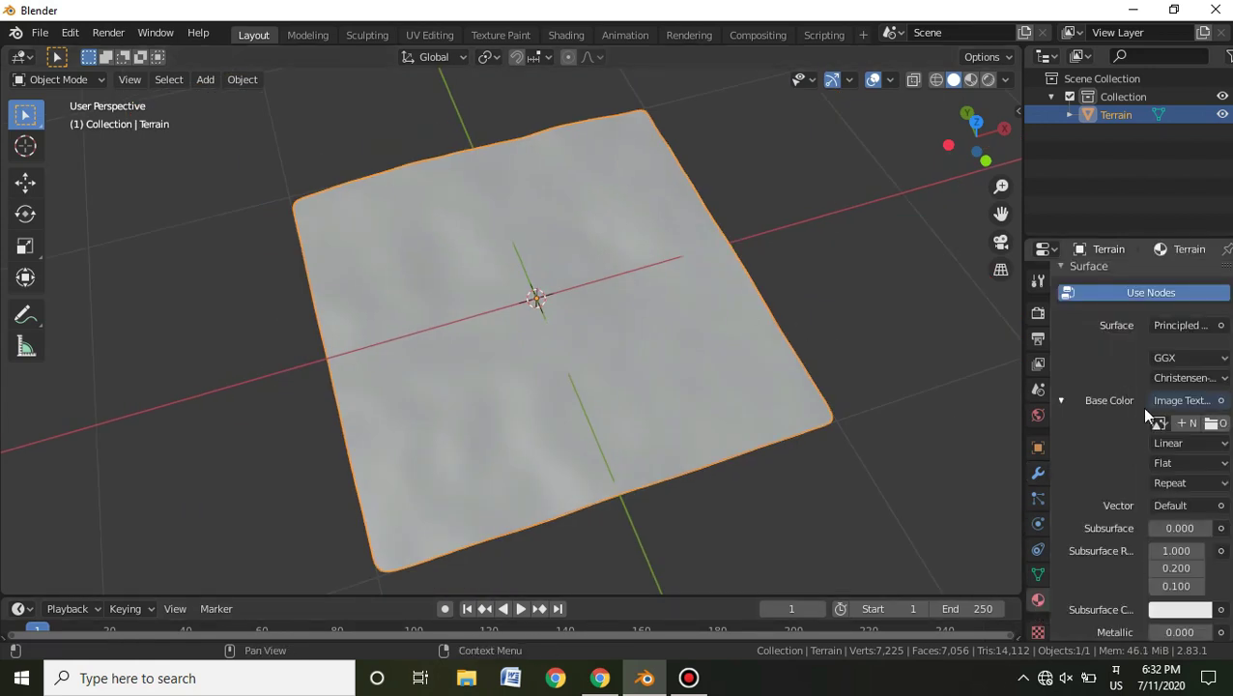
left_click(770, 130)
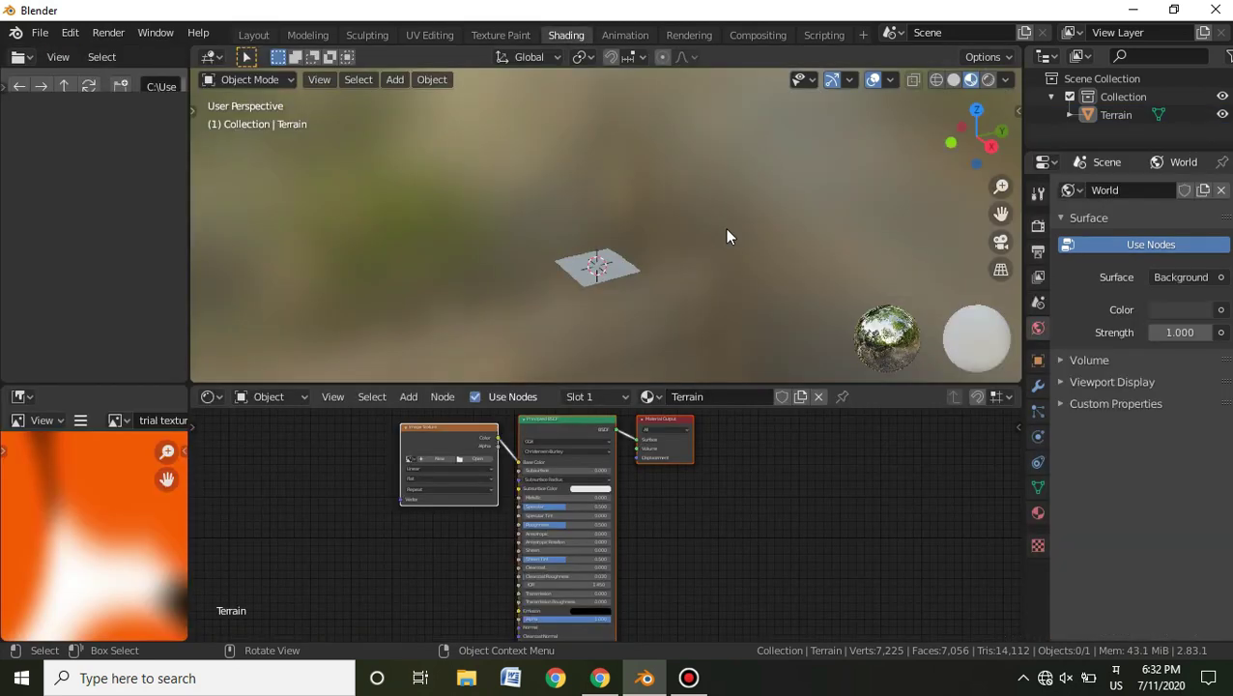
scroll(663, 251, "down", 4)
scroll(666, 253, "up", 5)
mouse_move(667, 253)
middle_mouse_down()
mouse_move(693, 279)
mouse_move(730, 184)
mouse_move(682, 288)
mouse_move(651, 317)
middle_mouse_up()
scroll(738, 178, "up", 8)
scroll(715, 271, "down", 3)
Disconnect and delete the empty Image Texture node from the Terrain material, and set the viewport to Solid shading.
middle_click_drag(804, 491, 942, 491)
scroll(647, 464, "up", 5)
left_click_drag(554, 434, 429, 482)
right_click_drag(600, 433, 541, 508, "ctrl")
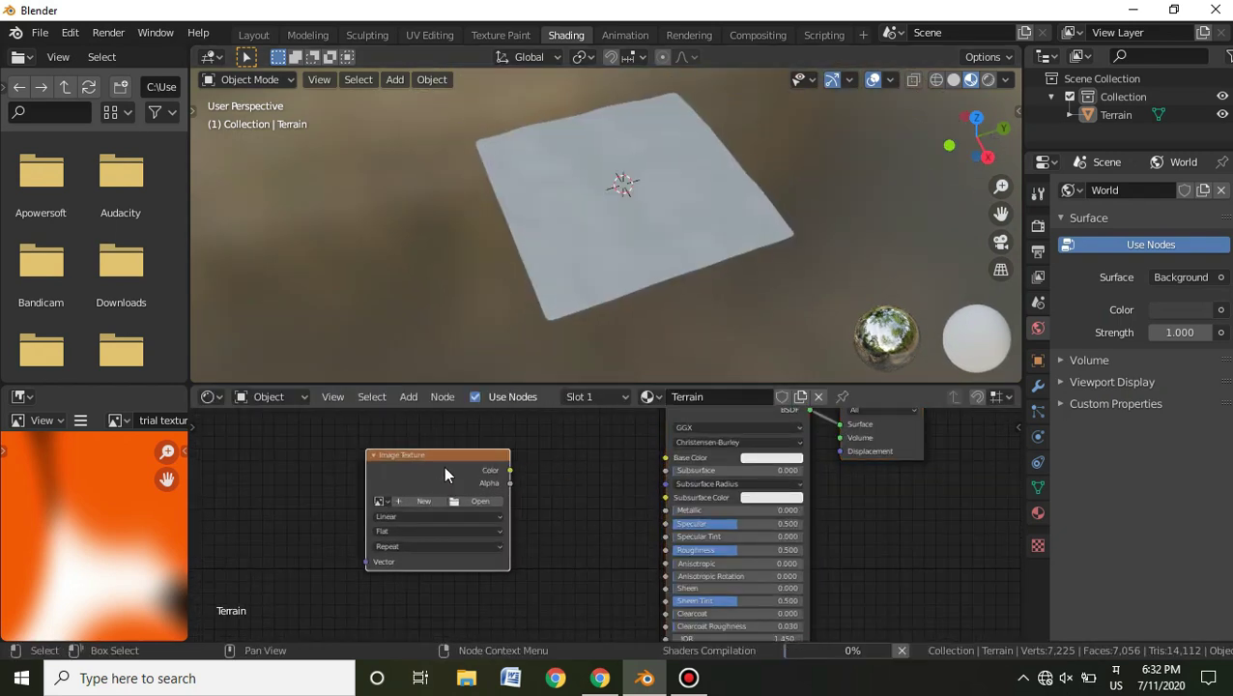
key("x")
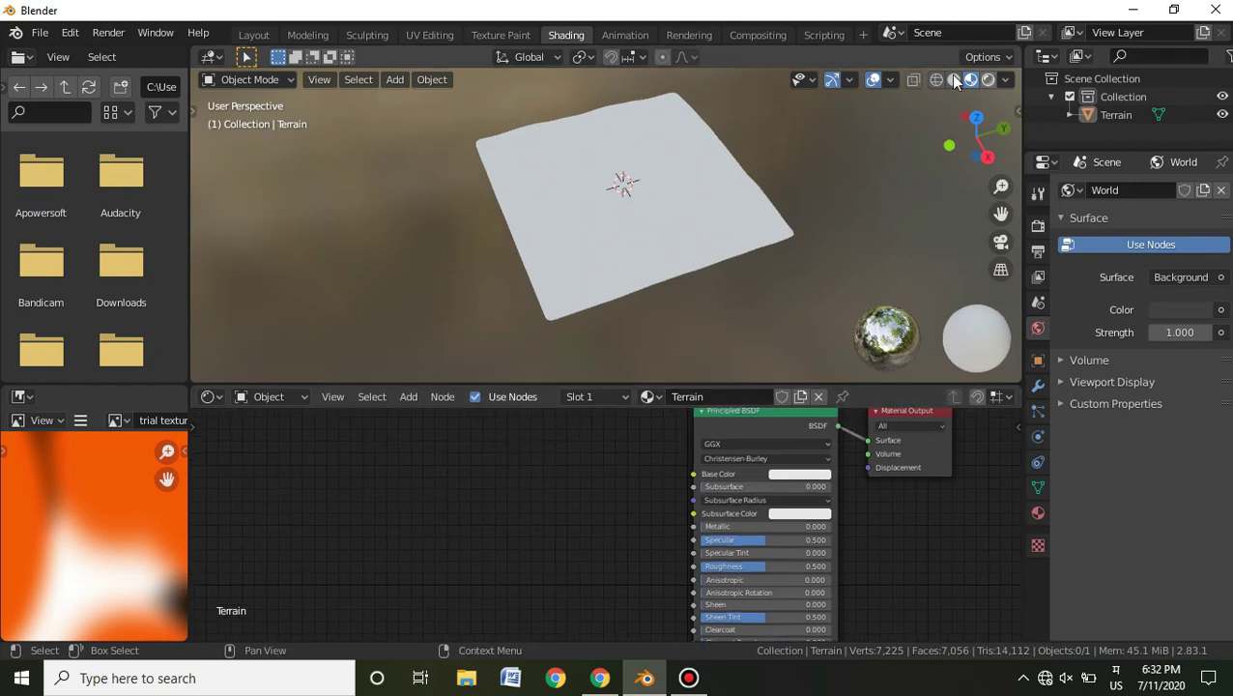
left_click(953, 80)
Point the workspace's file browser to the F: drive and look through its folders.
type("f:")
key("Return")
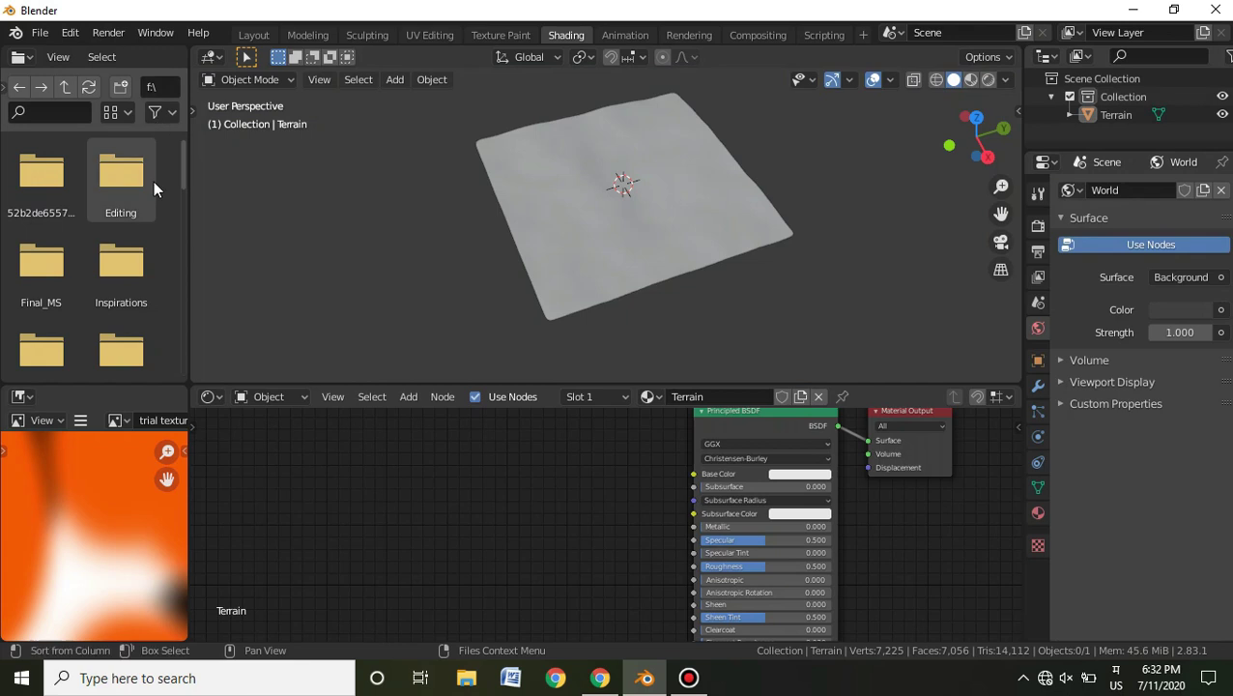
scroll(135, 212, "down", 10)
scroll(133, 242, "up", 6)
scroll(133, 241, "down", 1)
scroll(133, 243, "up", 1)
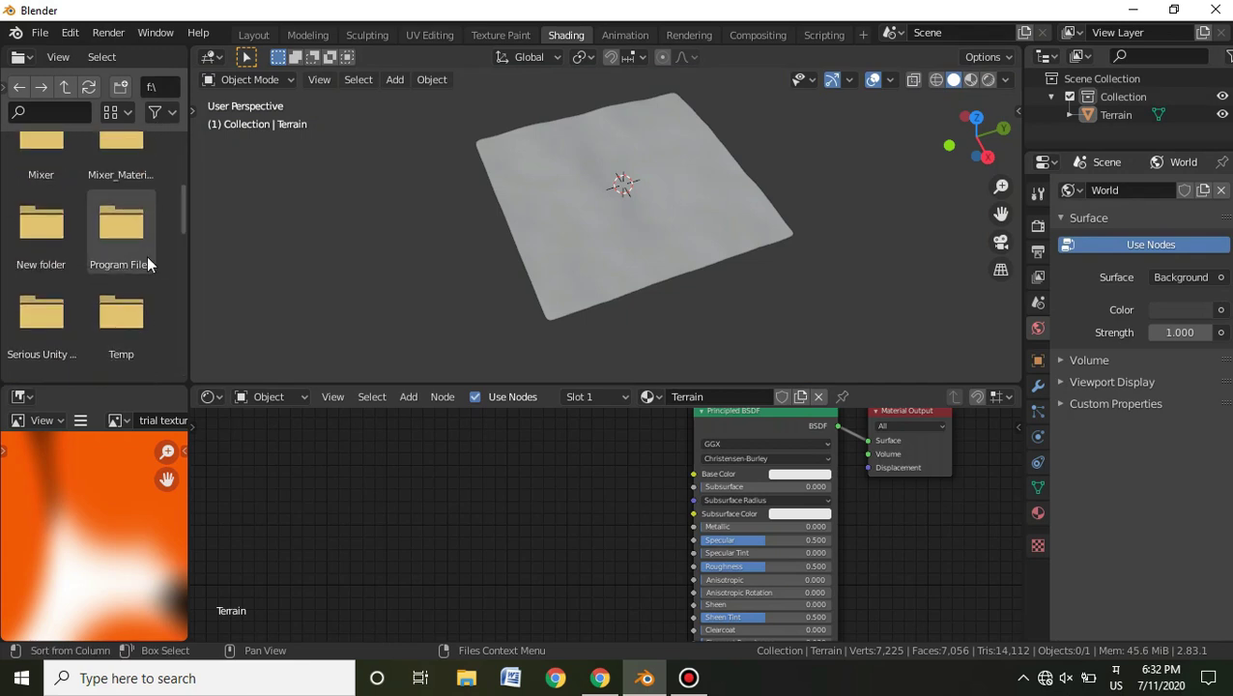
scroll(116, 266, "down", 2)
scroll(121, 266, "up", 3)
Go to f:\soft in the file browser, open the Quixel folder and find its texture images.
left_click(169, 86)
type("soft")
key("Return")
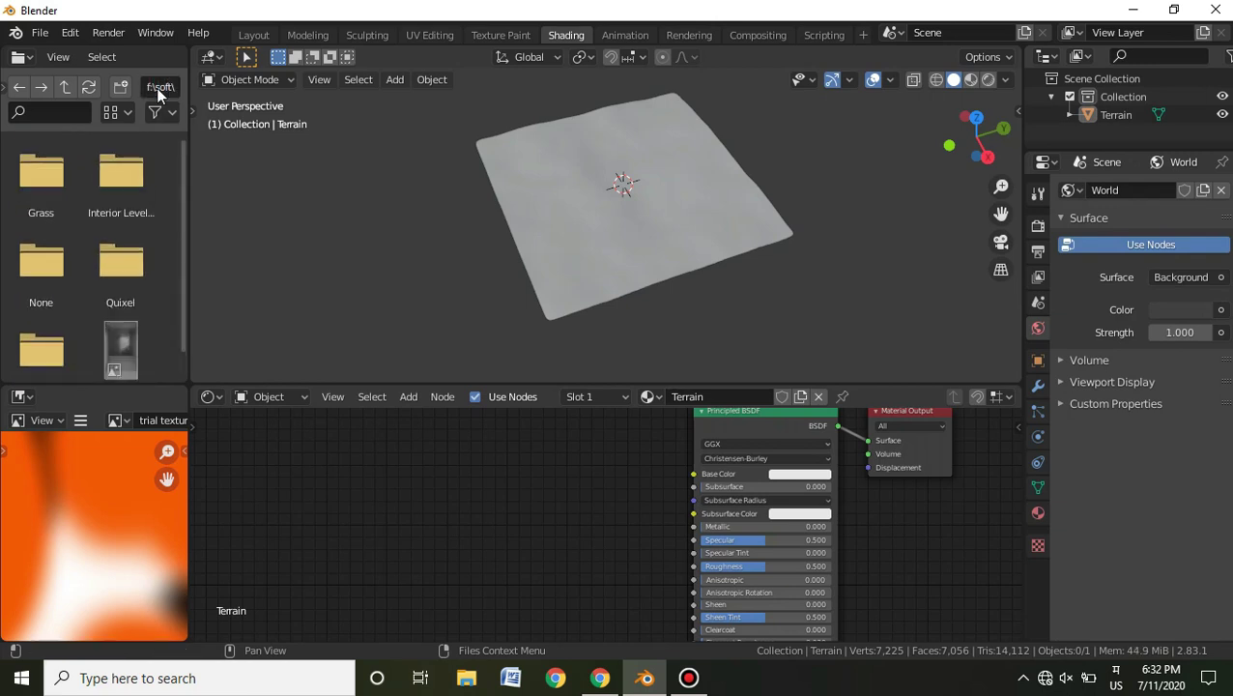
double_click(146, 241)
scroll(155, 251, "down", 2)
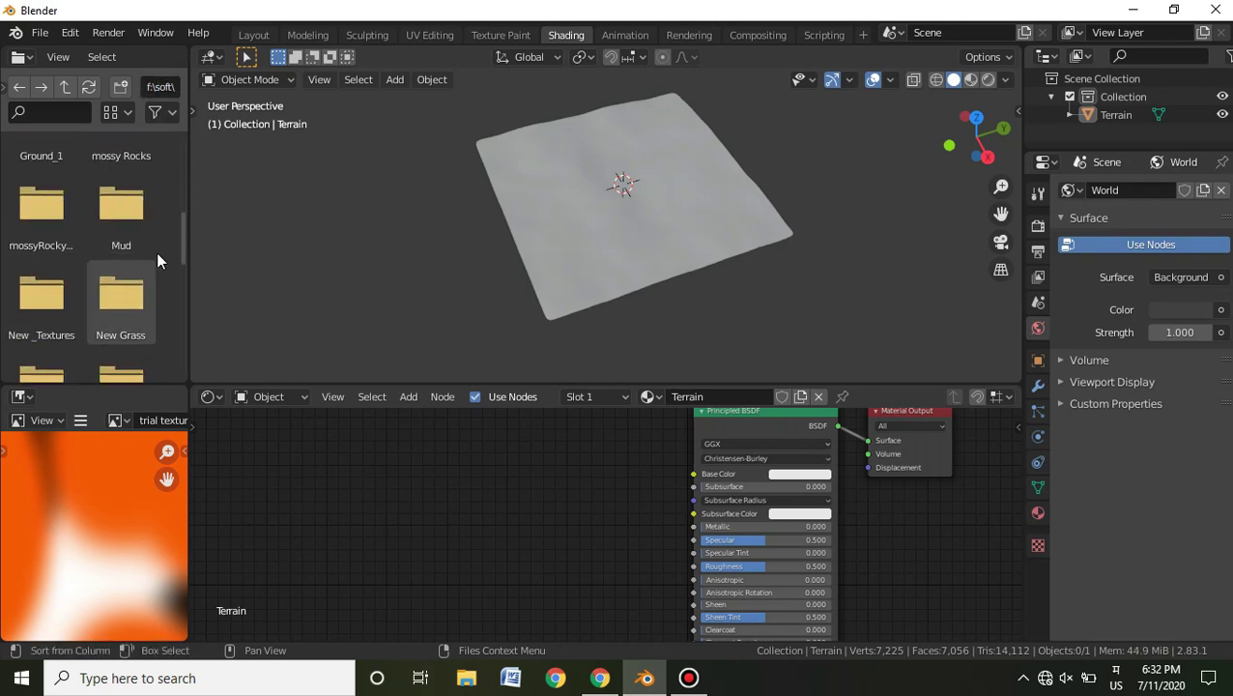
left_click_drag(183, 238, 197, 364)
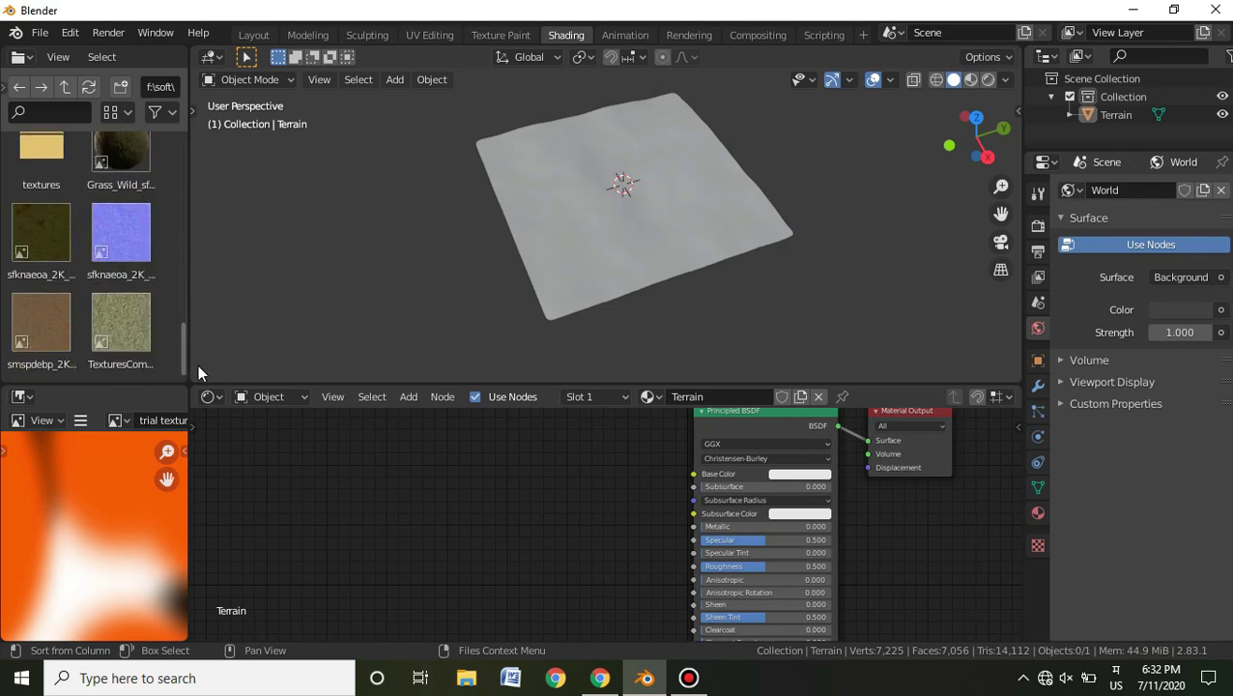
Move the Principled BSDF node away from the Material Output node to make room for texture nodes.
middle_click_drag(576, 495, 587, 523)
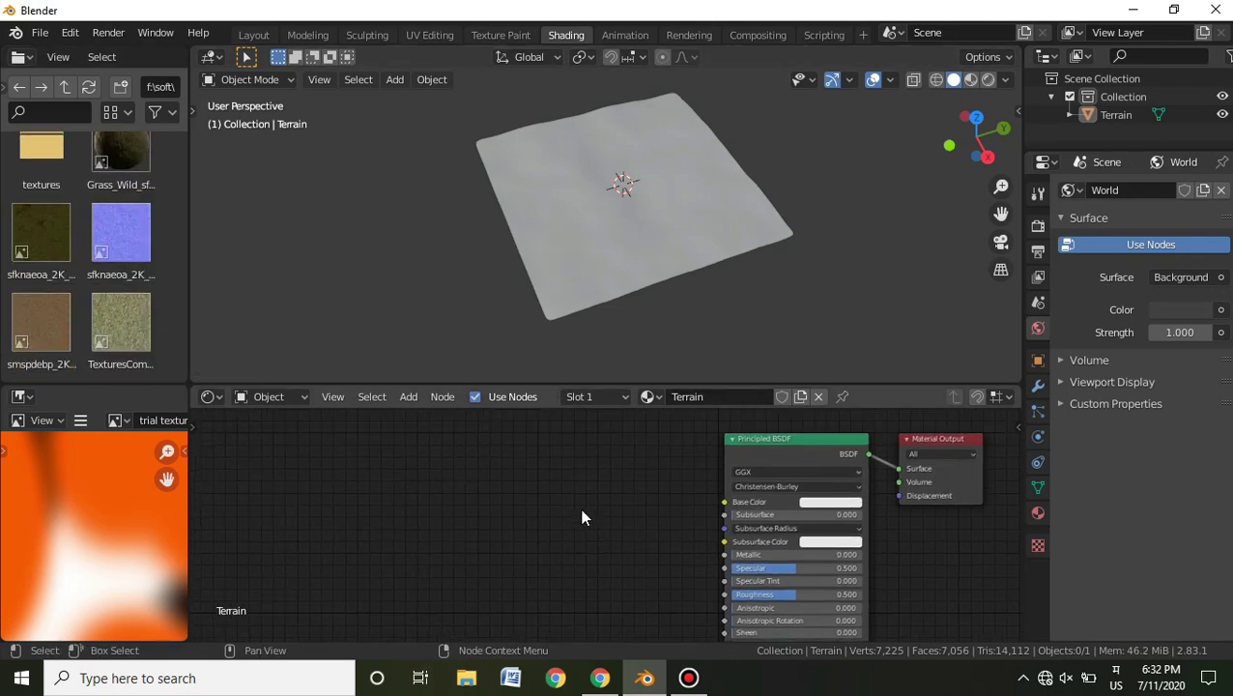
left_click_drag(803, 443, 731, 474)
middle_click_drag(537, 487, 599, 483)
left_click(599, 483)
scroll(599, 490, "down", 2)
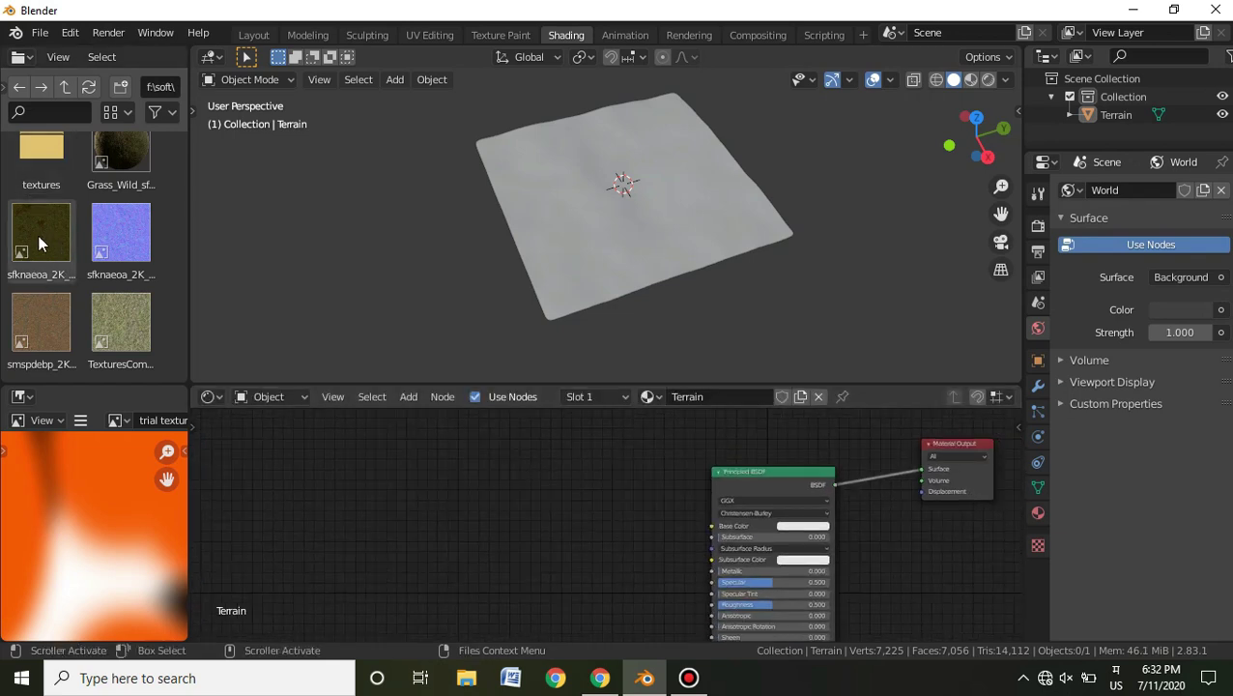
Add the sfknaeoa_2K_Albedo.jpg image as a texture node and connect its Color to the Principled BSDF's Base Color.
left_click_drag(48, 228, 488, 513)
middle_click_drag(616, 519, 578, 472)
left_click_drag(534, 488, 511, 473)
scroll(553, 487, "up", 4)
middle_click_drag(554, 487, 506, 500)
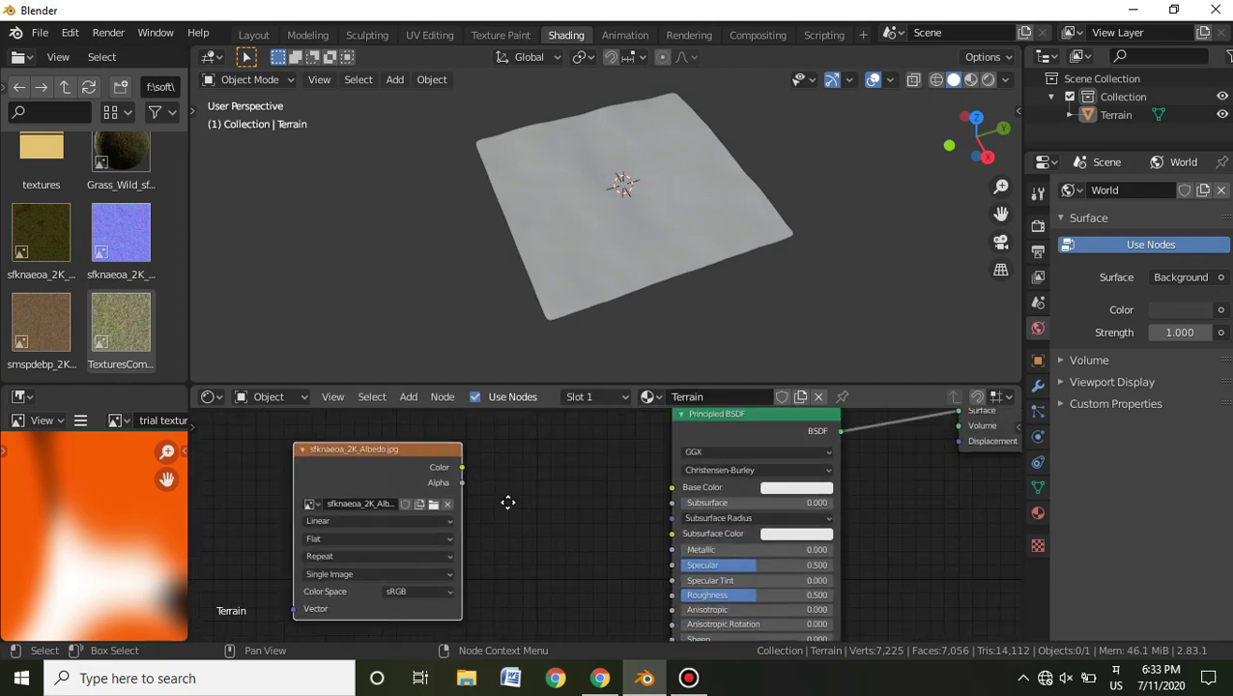
left_click_drag(462, 471, 672, 486)
scroll(560, 520, "down", 3)
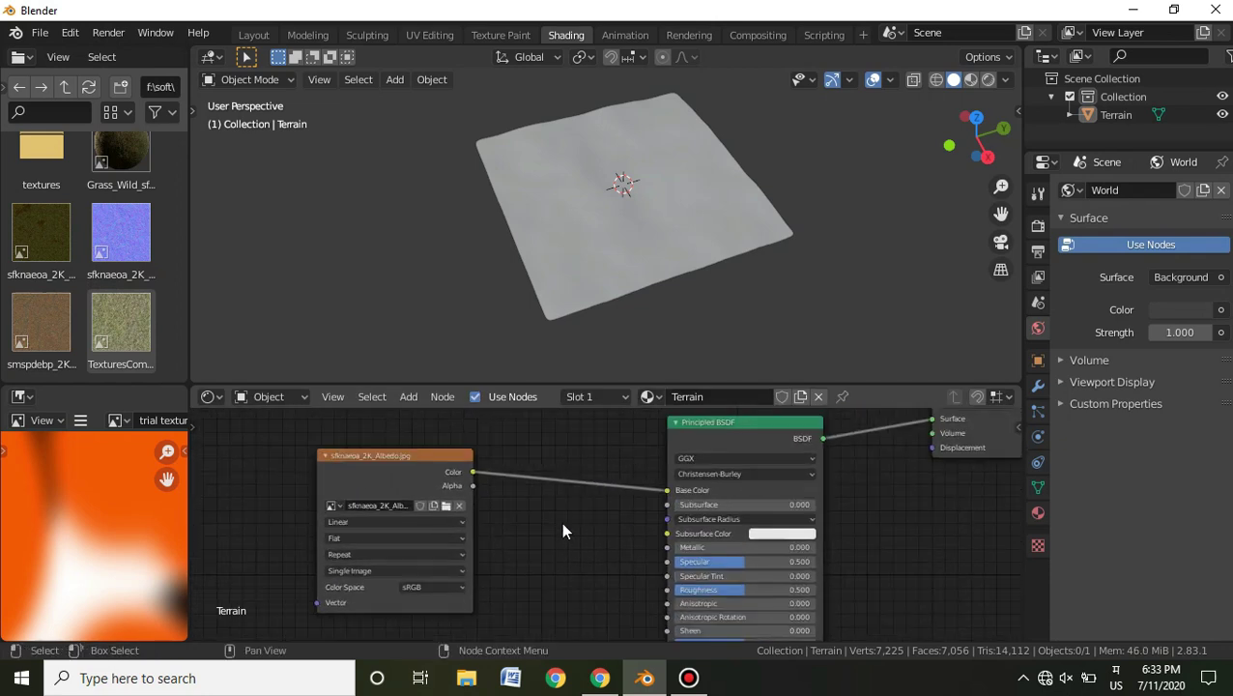
Add the sfknaeoa_2K_Normal.jpg image as a texture node and place a Normal Map node beside it.
middle_click_drag(523, 611, 626, 400)
left_click_drag(121, 208, 585, 469)
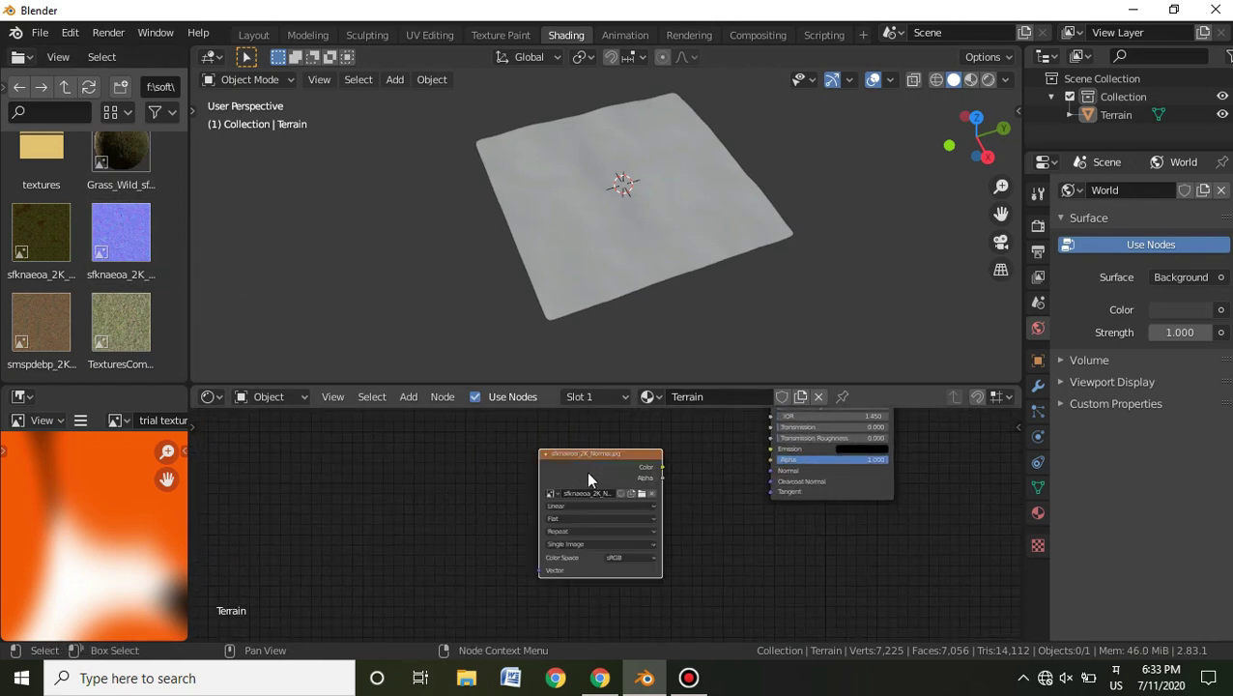
scroll(708, 469, "up", 2)
key("shift+a")
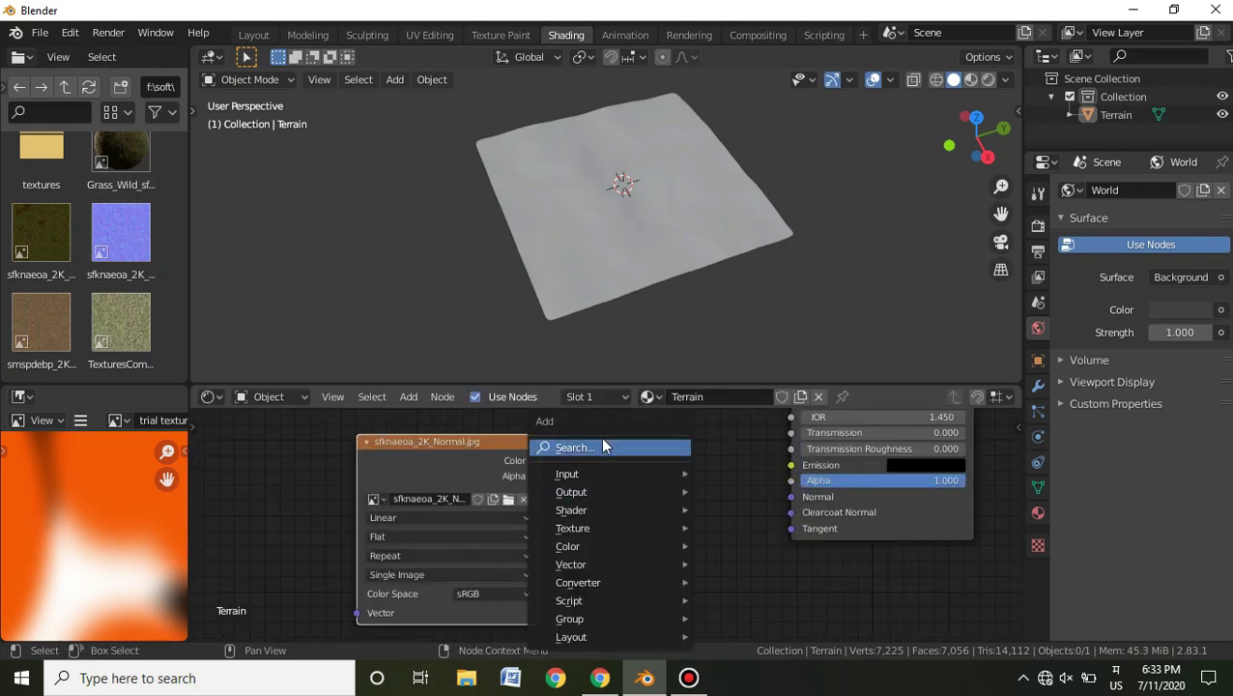
left_click(600, 437)
type("no")
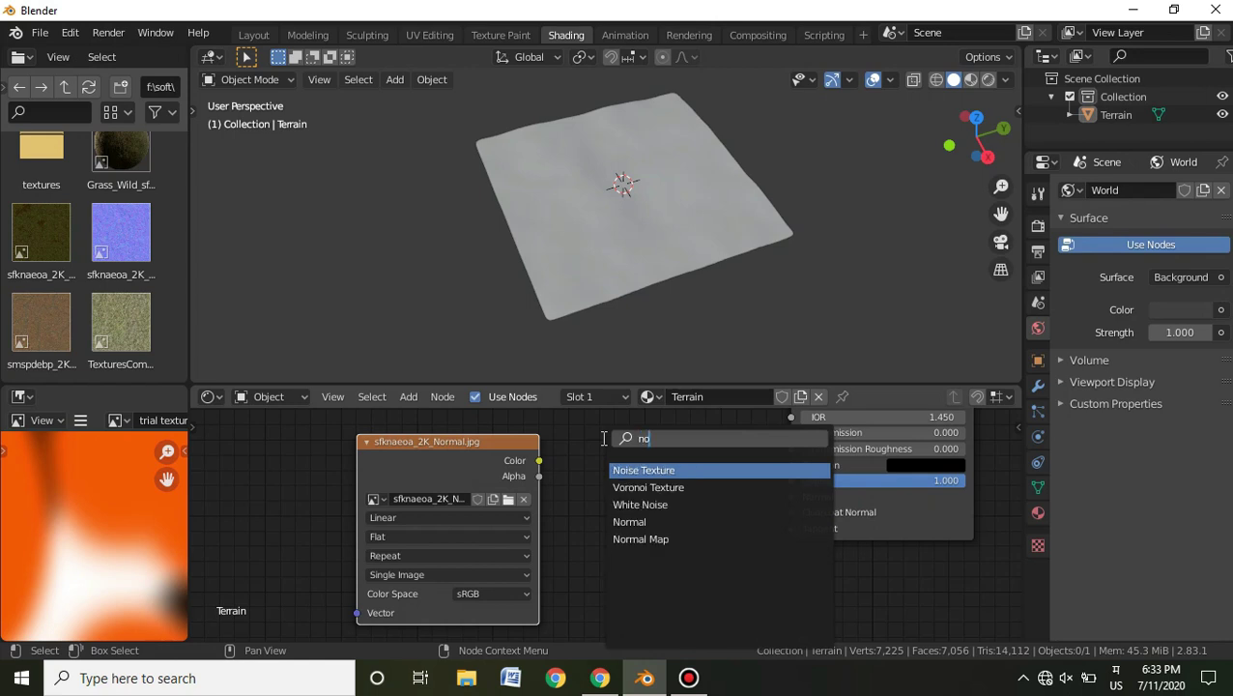
type("rm")
left_click(664, 494)
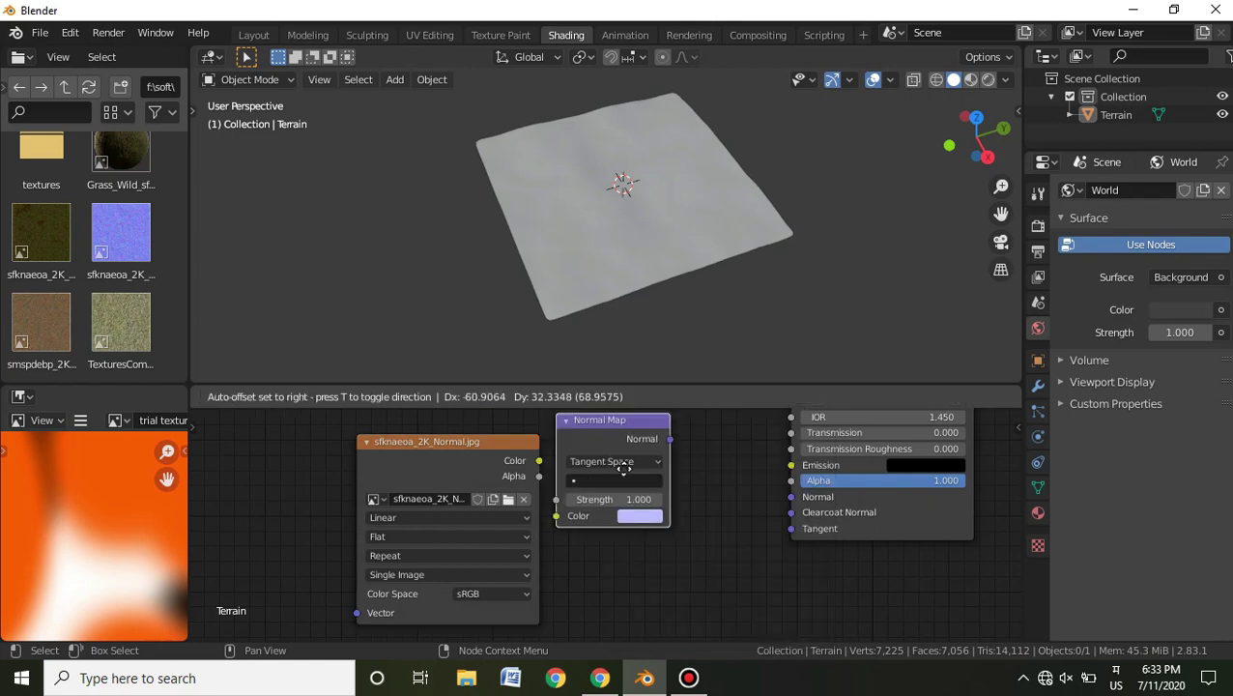
left_click(665, 496)
Link the normal image through the Normal Map node to the Principled BSDF's Normal and set the image's color space to Non-Color.
left_click_drag(538, 460, 600, 544)
left_click_drag(713, 466, 792, 496)
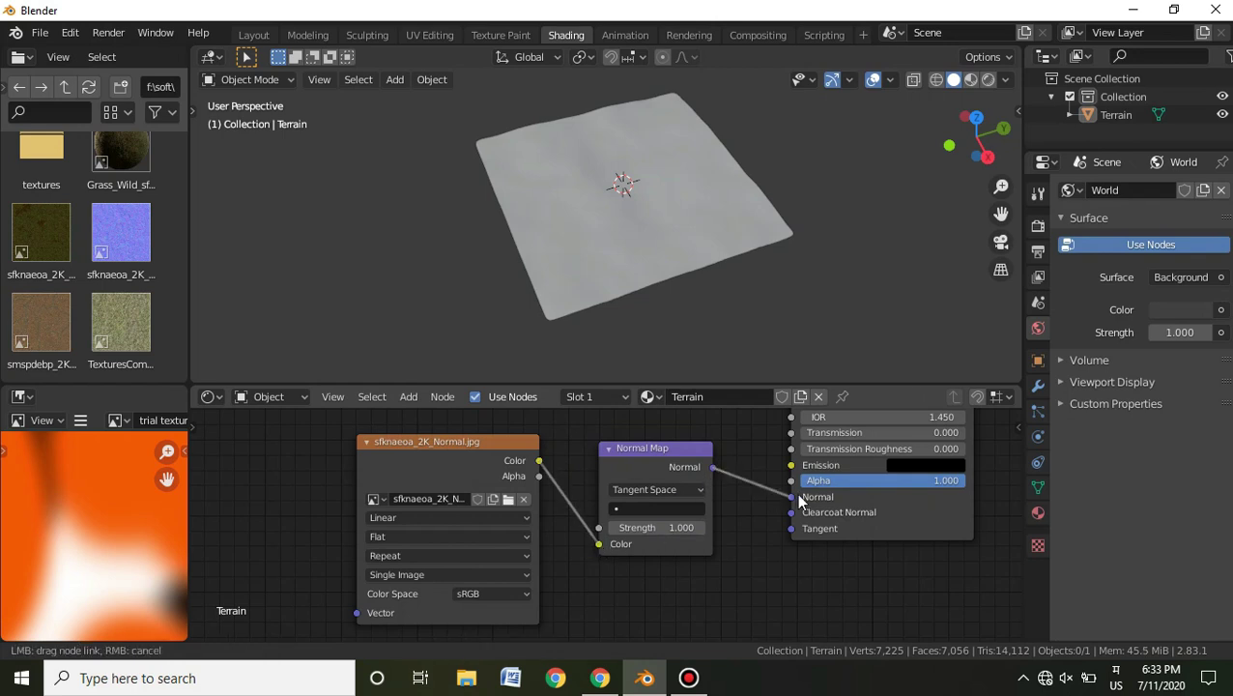
left_click(494, 593)
left_click(512, 535)
scroll(921, 580, "down", 2)
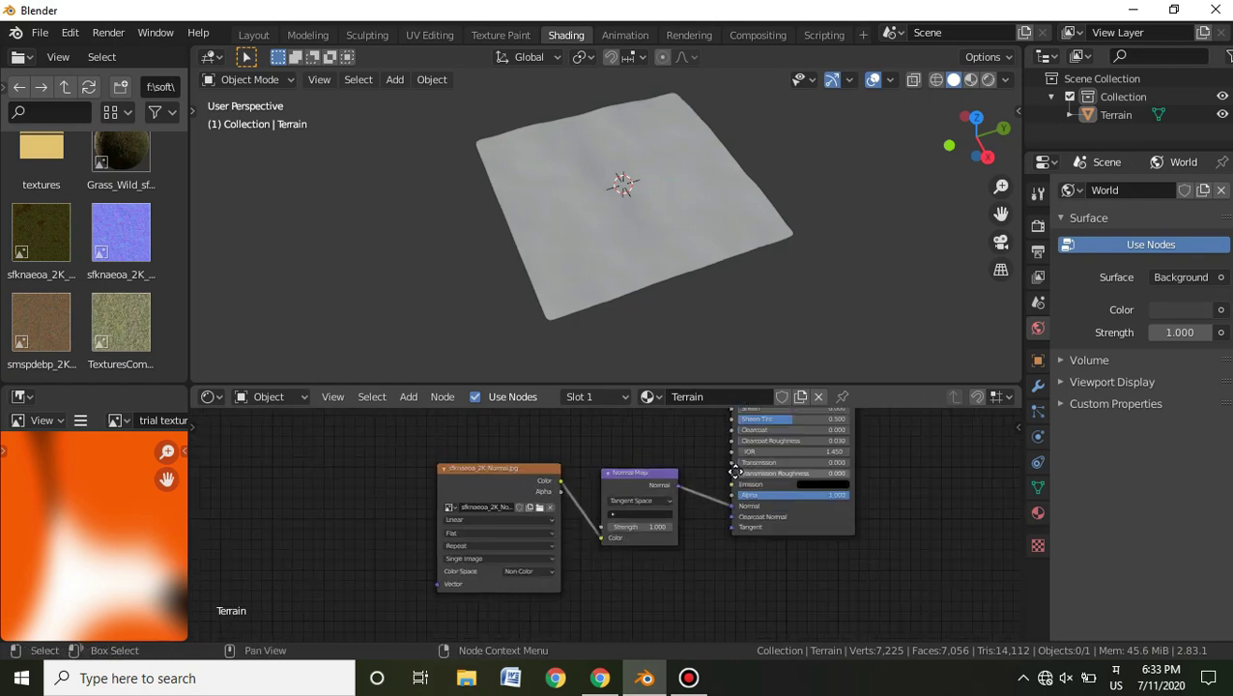
Switch the viewport to Material Preview shading and inspect the textured terrain.
scroll(864, 462, "up", 1)
scroll(879, 474, "up", 2, "shift")
scroll(888, 485, "down", 1)
left_click(971, 79)
scroll(845, 170, "up", 4)
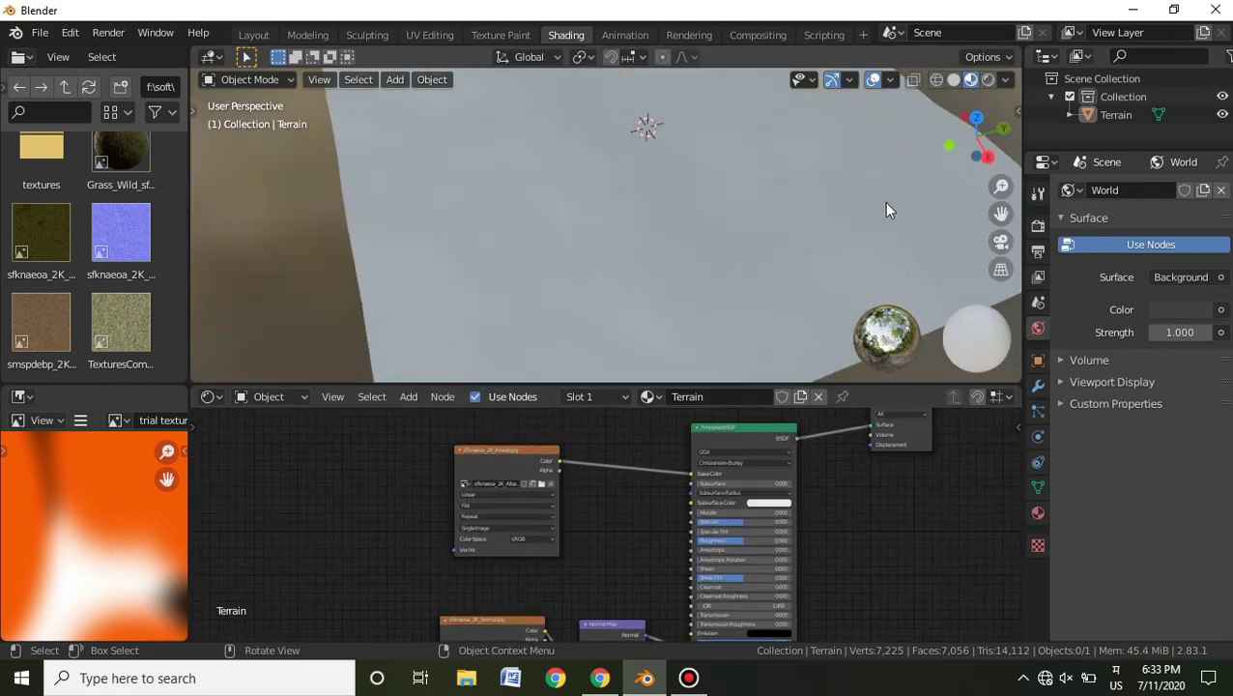
scroll(886, 206, "down", 3)
middle_click_drag(806, 185, 723, 441)
scroll(877, 203, "up", 4)
Set the Principled BSDF's roughness to 0.995 and its specular to 0.064.
middle_click_drag(813, 559, 784, 542)
scroll(691, 522, "up", 7)
left_click_drag(731, 530, 840, 521)
middle_click_drag(528, 215, 850, 256)
left_click_drag(736, 496, 775, 502)
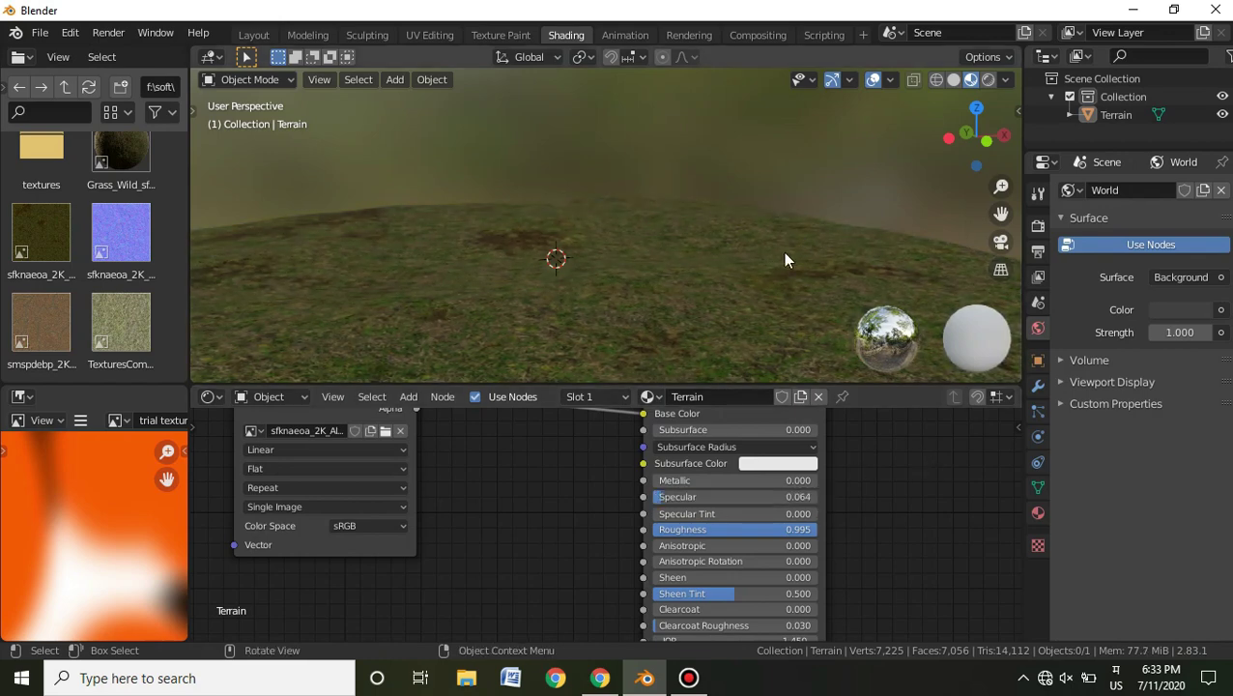
scroll(697, 207, "up", 9)
scroll(697, 207, "down", 4)
scroll(715, 266, "down", 3)
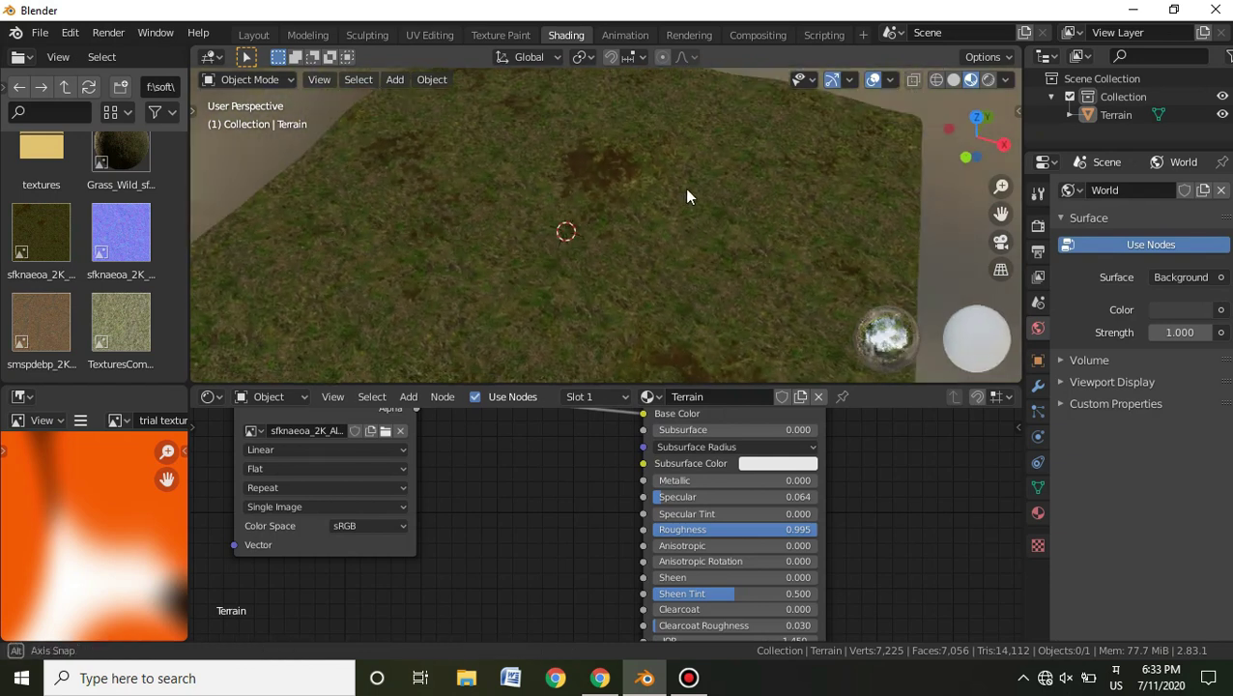
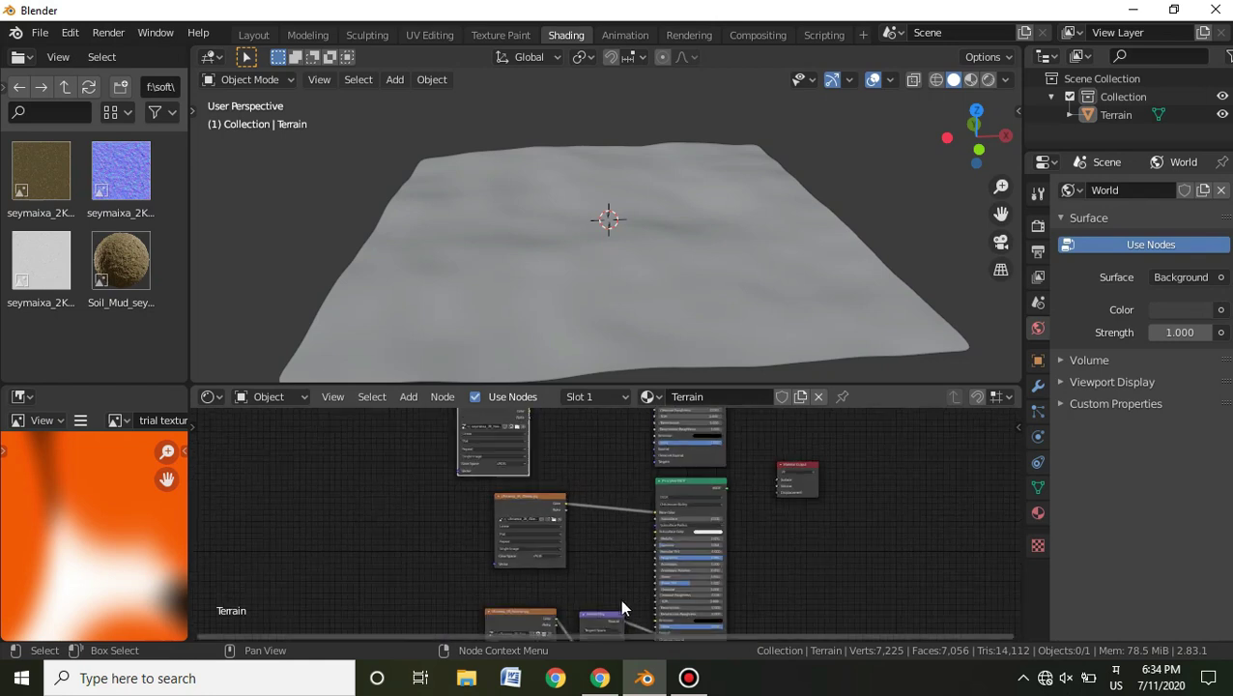
Link seymaixa_2K_Normal.jpg through a duplicated Normal Map node to the upper Principled BSDF's Normal and set the image's color space to Non-Color.
left_click_drag(600, 621, 614, 439)
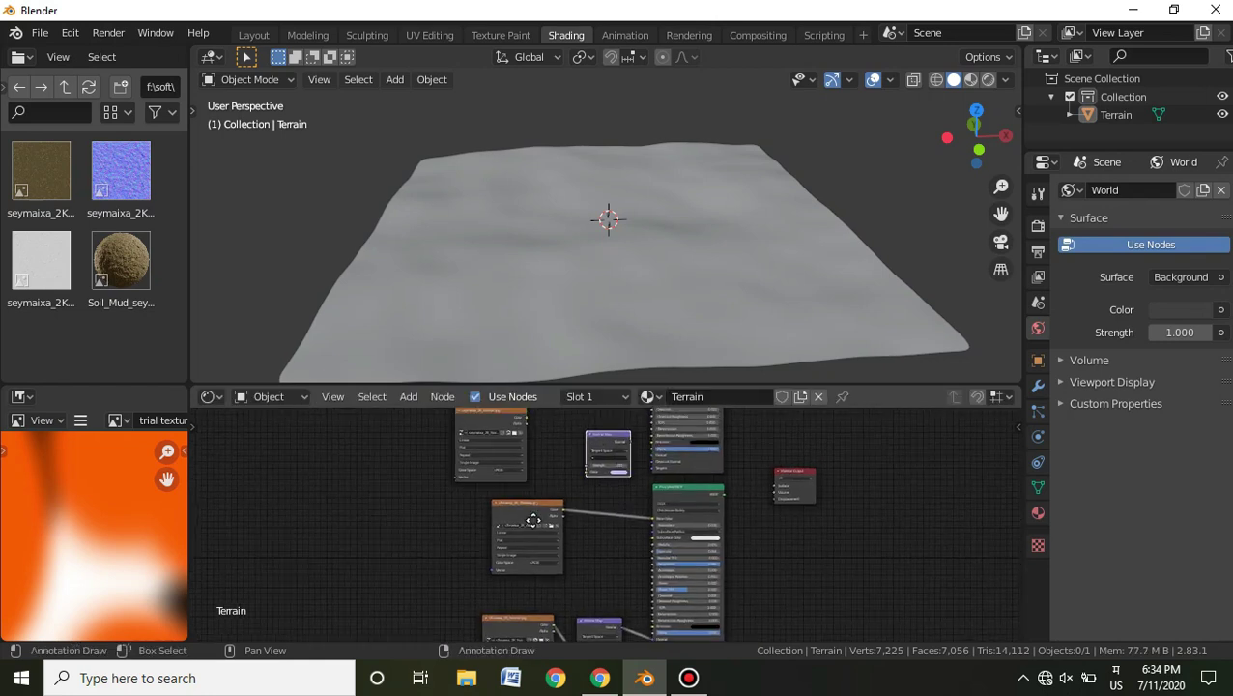
scroll(501, 497, "up", 3)
left_click_drag(422, 451, 520, 546)
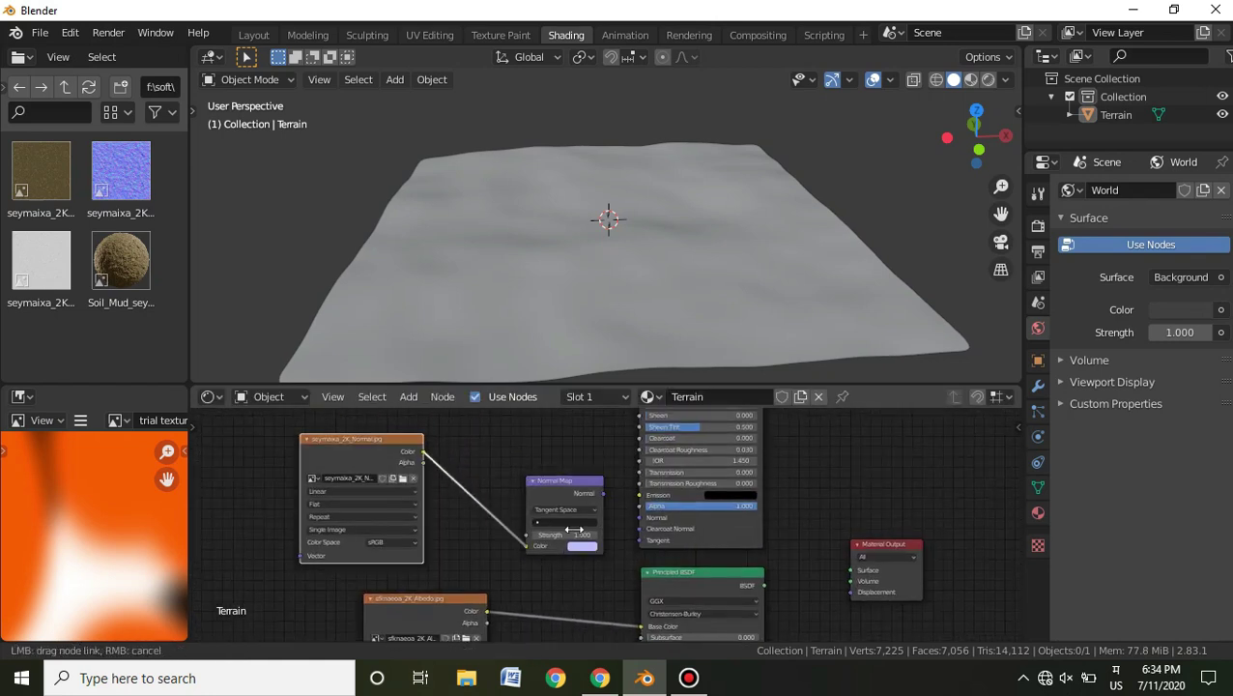
left_click_drag(603, 493, 640, 519)
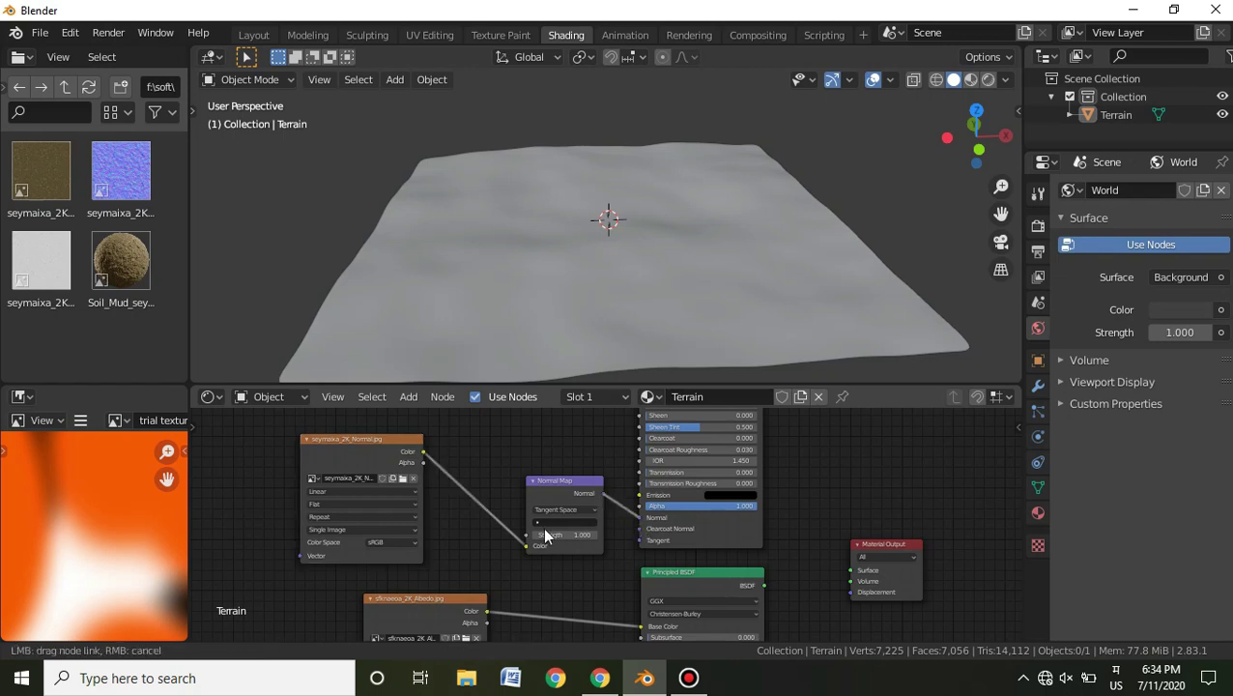
left_click_drag(546, 537, 537, 541)
left_click(438, 537)
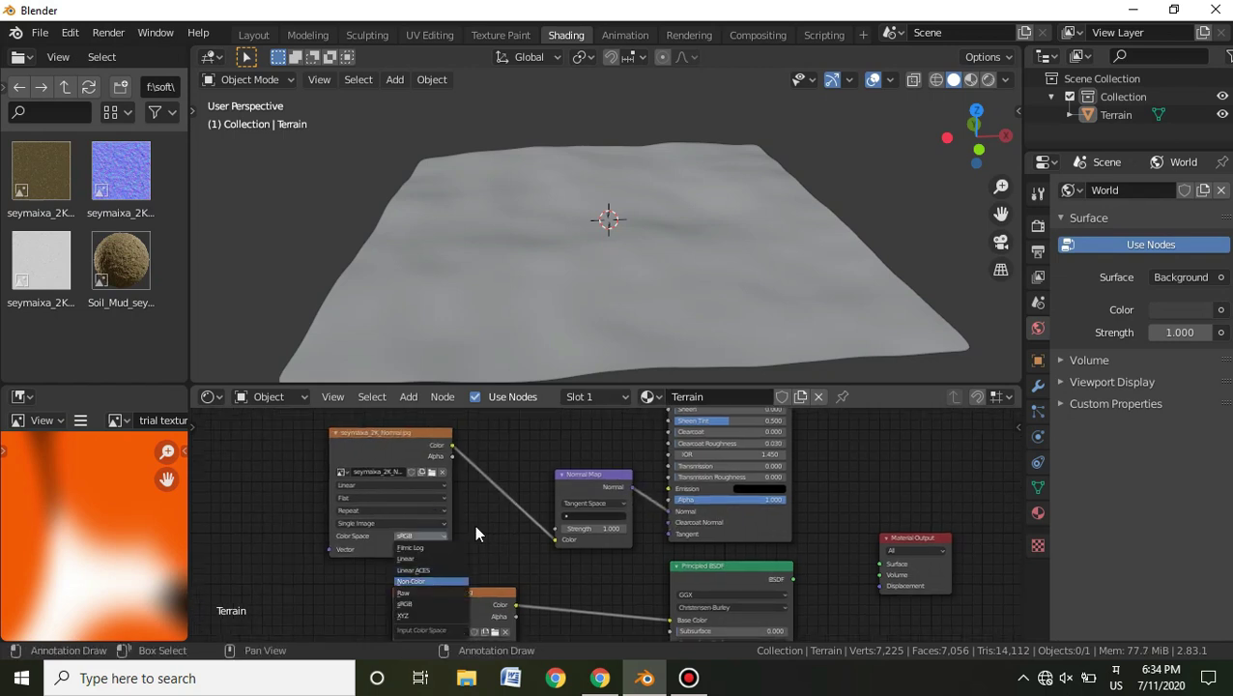
Add the seymaixa_2K_Roughness.jpg image as a texture node and link it to the upper Principled BSDF's Roughness.
middle_click_drag(473, 483, 535, 609)
left_click_drag(51, 265, 309, 462)
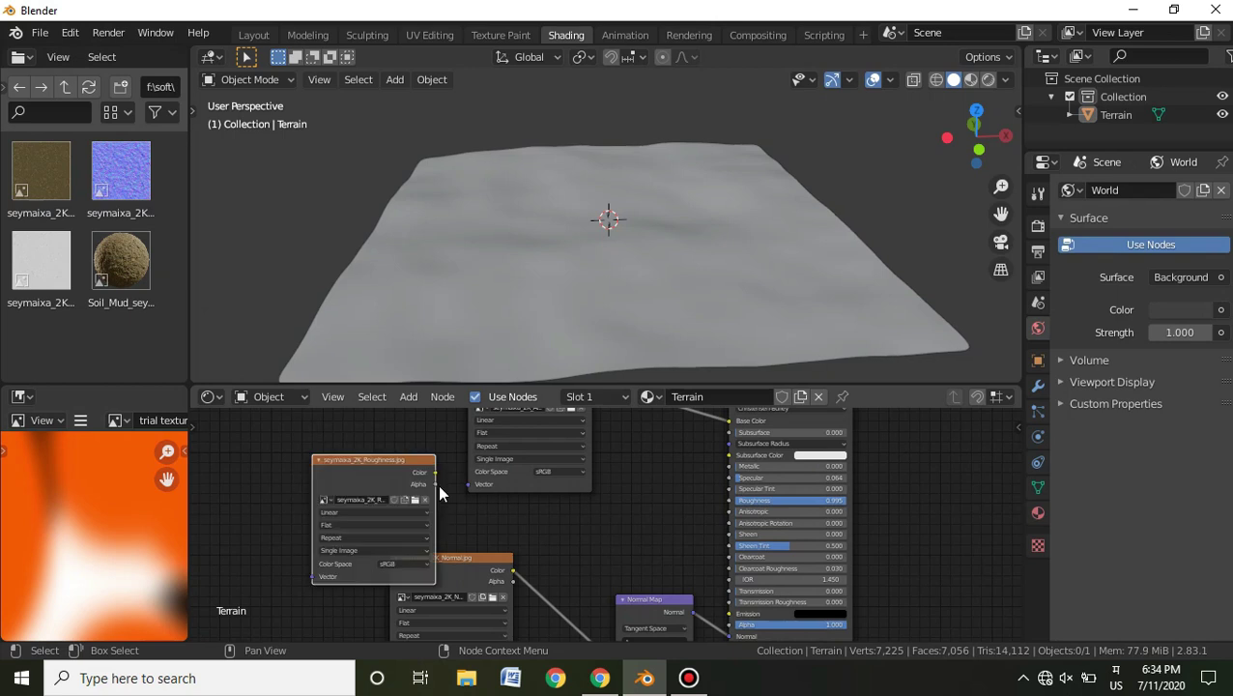
left_click(396, 584)
left_click(407, 538)
left_click_drag(432, 492, 725, 520)
Collapse the soil shader's roughness, albedo, normal and Normal Map nodes and arrange them beside its Principled BSDF.
left_click(315, 480)
left_click_drag(329, 479, 547, 536)
middle_click_drag(668, 522, 684, 593)
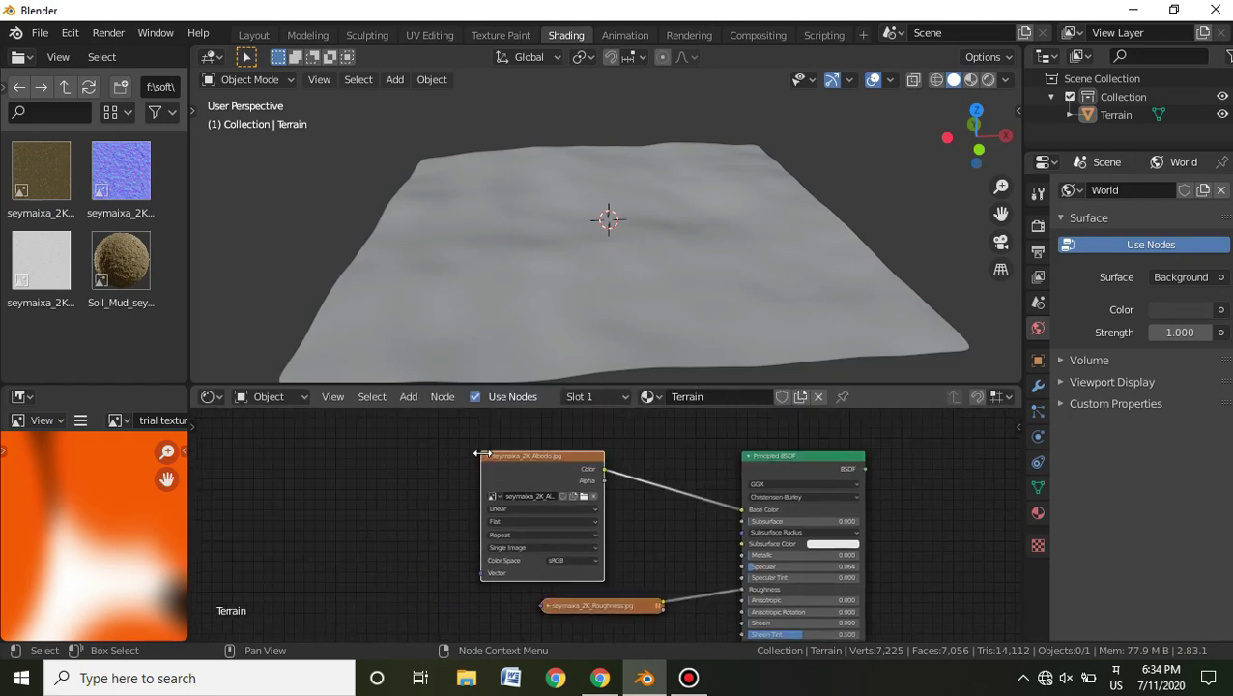
left_click(487, 456)
left_click_drag(512, 455, 554, 504)
middle_click_drag(471, 627, 494, 521)
left_click_drag(445, 543, 505, 581)
left_click(471, 551)
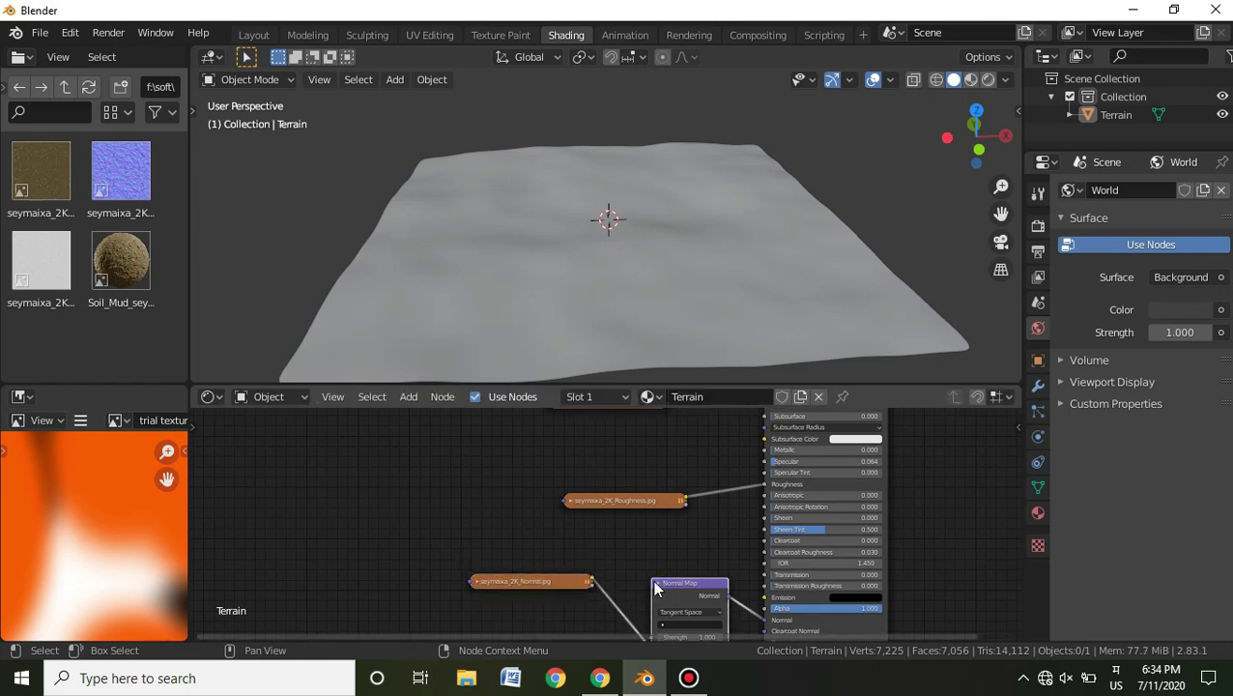
left_click(659, 584)
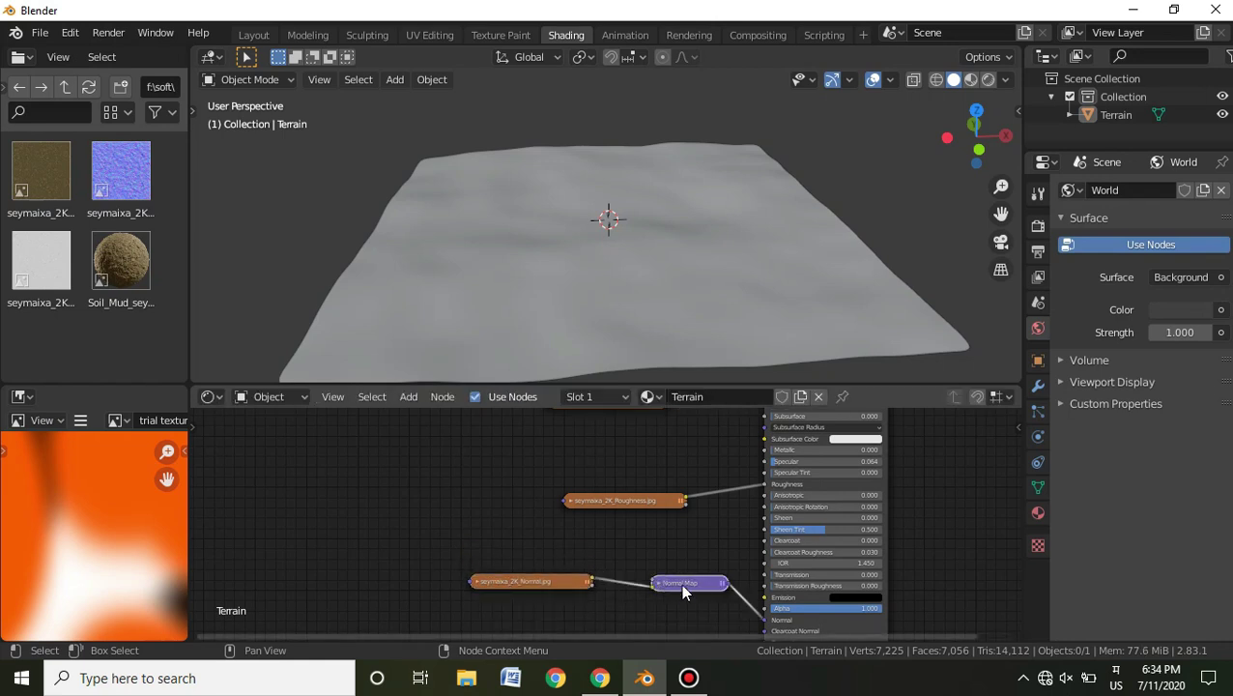
scroll(689, 551, "down", 3)
middle_click_drag(662, 537, 601, 588, "shift")
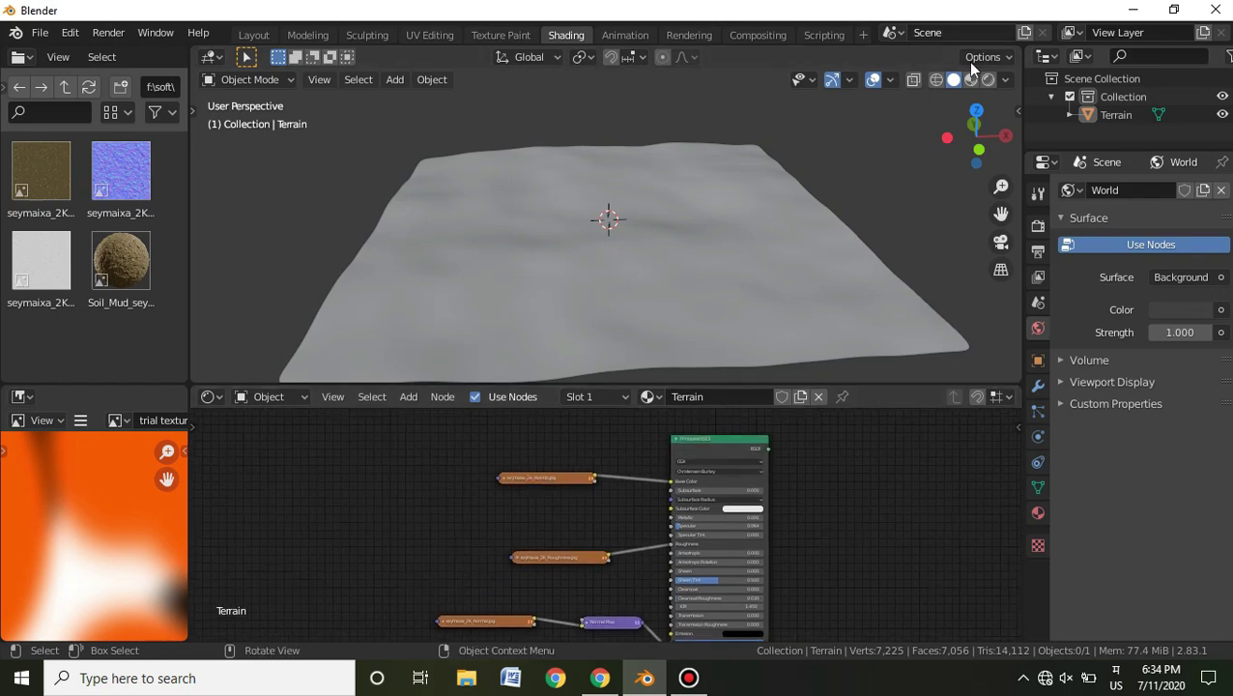
Link the soil Principled BSDF to the Material Output's Surface and view the terrain in Material Preview shading.
scroll(790, 457, "down", 1)
middle_click_drag(789, 457, 697, 430)
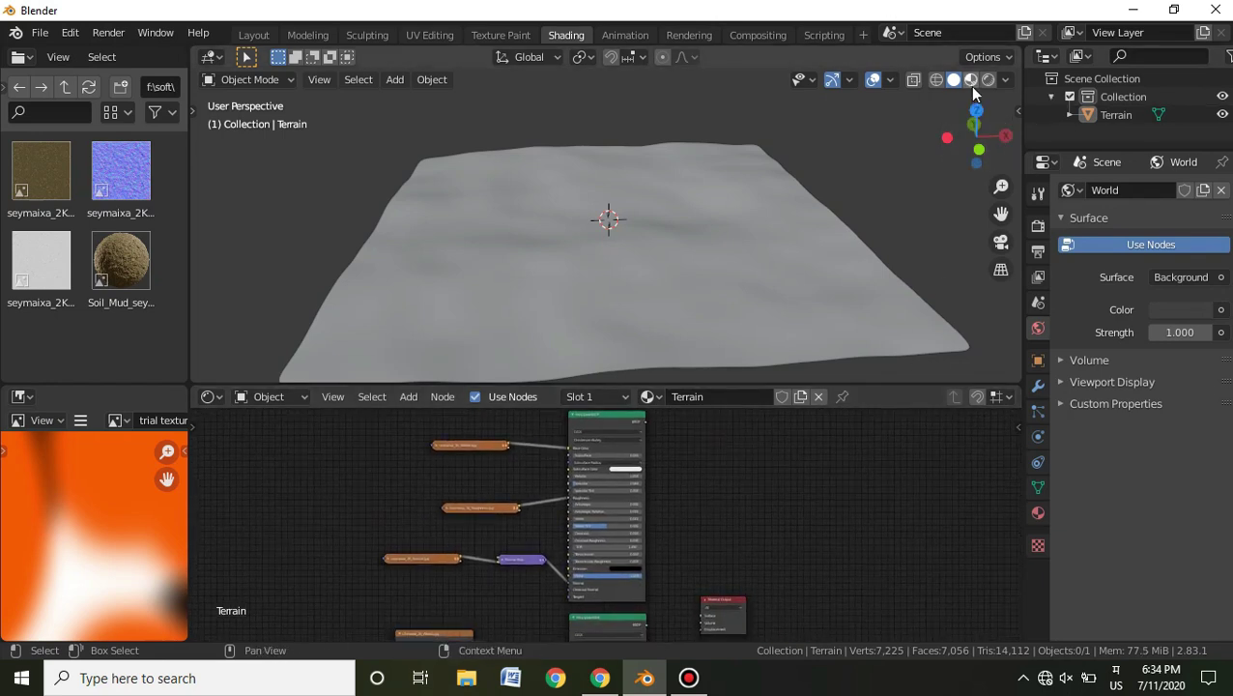
left_click_drag(736, 615, 754, 475)
middle_click_drag(649, 483, 555, 518)
scroll(631, 469, "up", 6)
left_click_drag(582, 456, 634, 496)
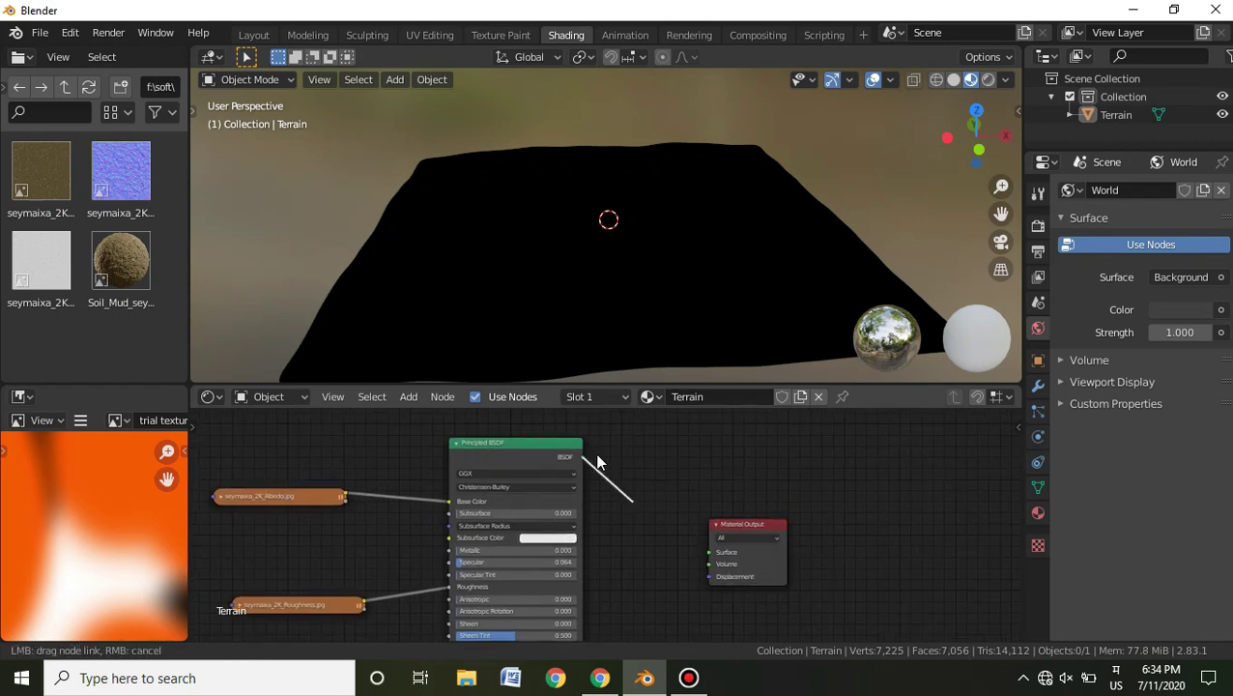
left_click_drag(667, 541, 715, 558)
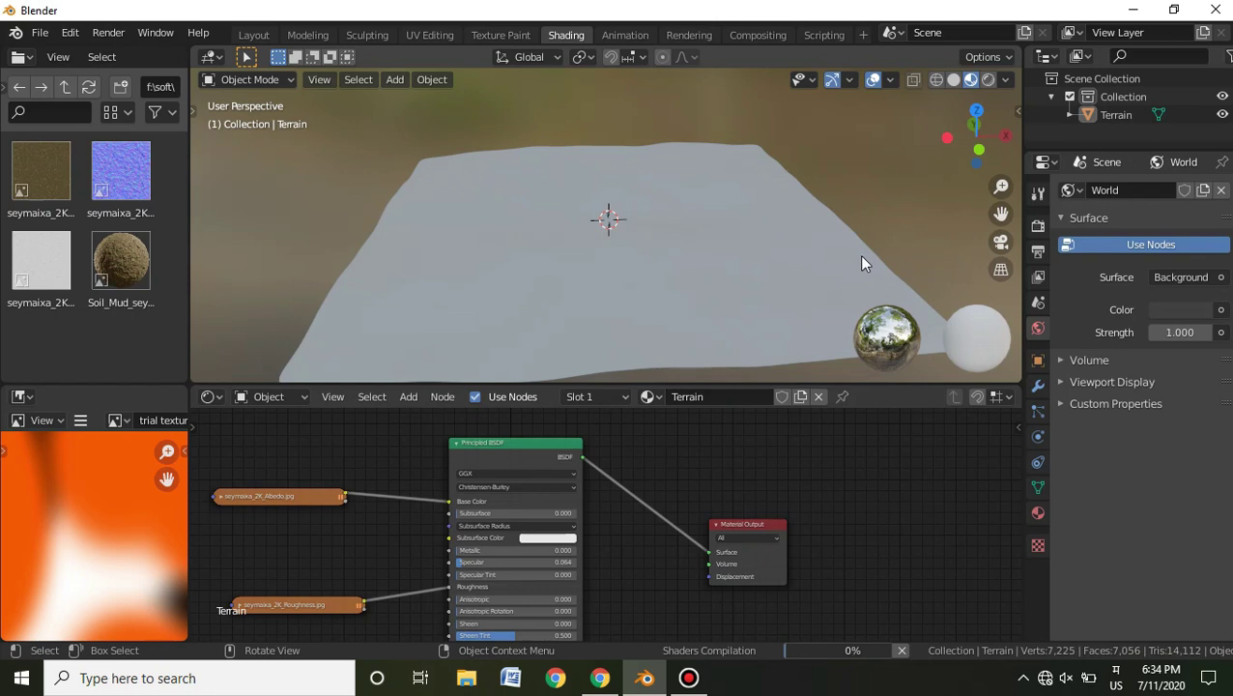
middle_click_drag(884, 220, 694, 228)
Set the soil Principled BSDF's specular to 0.000 and check the terrain from above.
middle_click_drag(601, 588, 668, 525)
scroll(657, 524, "up", 6)
left_click_drag(515, 482, 488, 482)
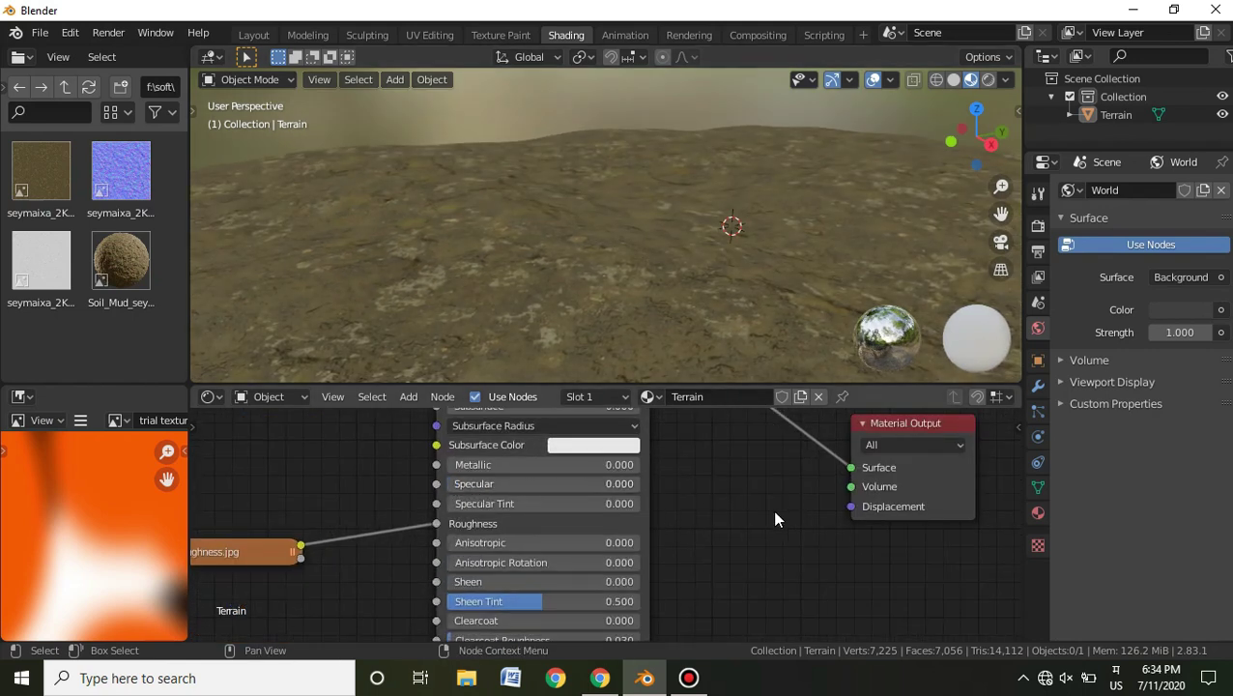
middle_click_drag(701, 211, 746, 297)
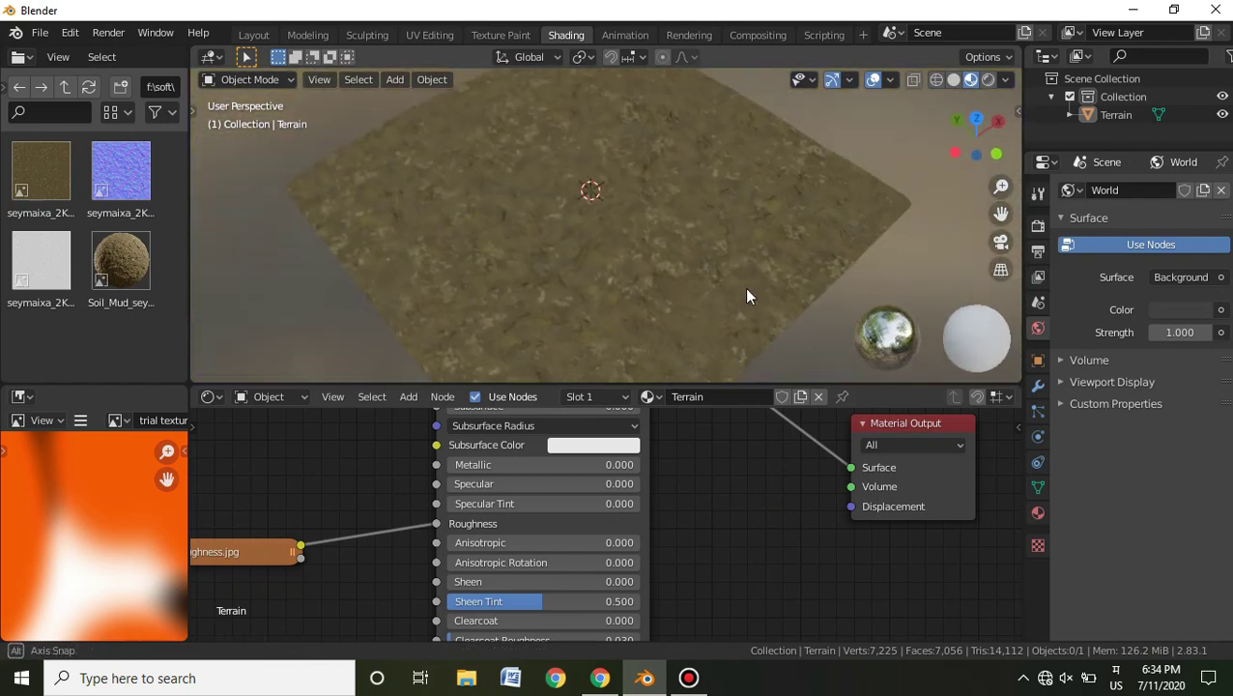
Cut the soil shader's link to the Material Output and link the grass Principled BSDF to its Surface instead.
scroll(752, 530, "down", 1)
scroll(753, 530, "down", 5)
right_click_drag(688, 432, 709, 549, "ctrl")
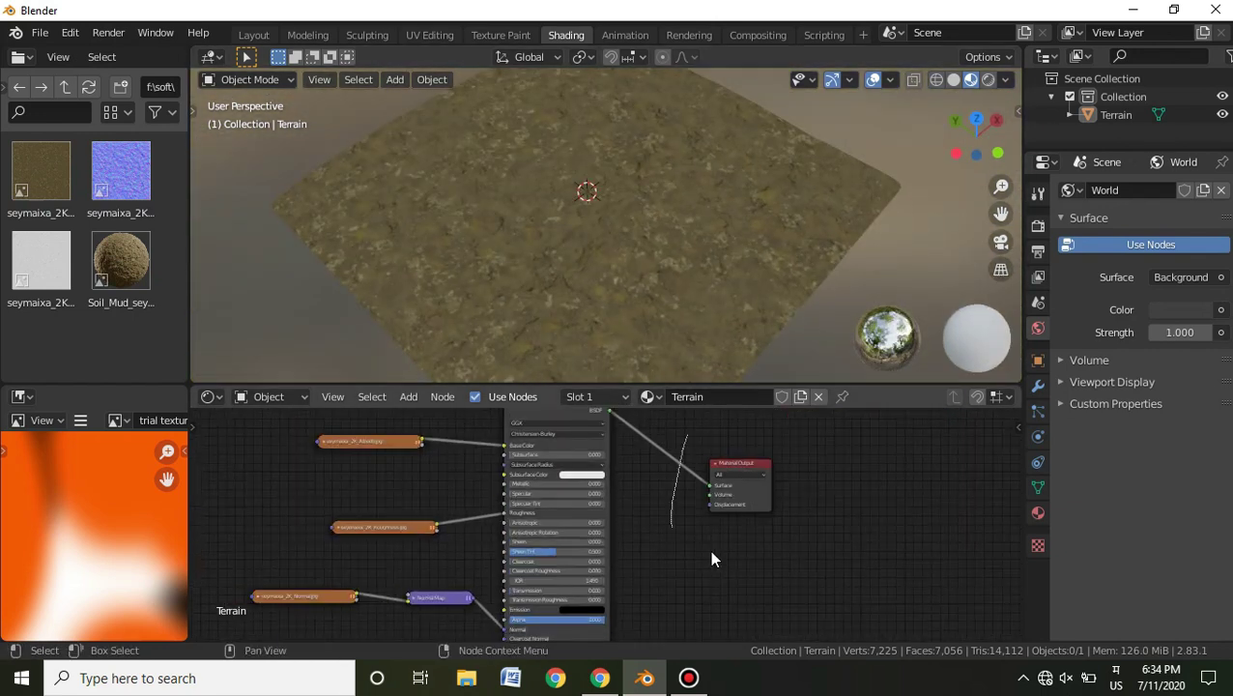
middle_click_drag(673, 570, 634, 437, "shift")
middle_click_drag(646, 500, 648, 580, "shift")
left_click_drag(699, 440, 707, 509)
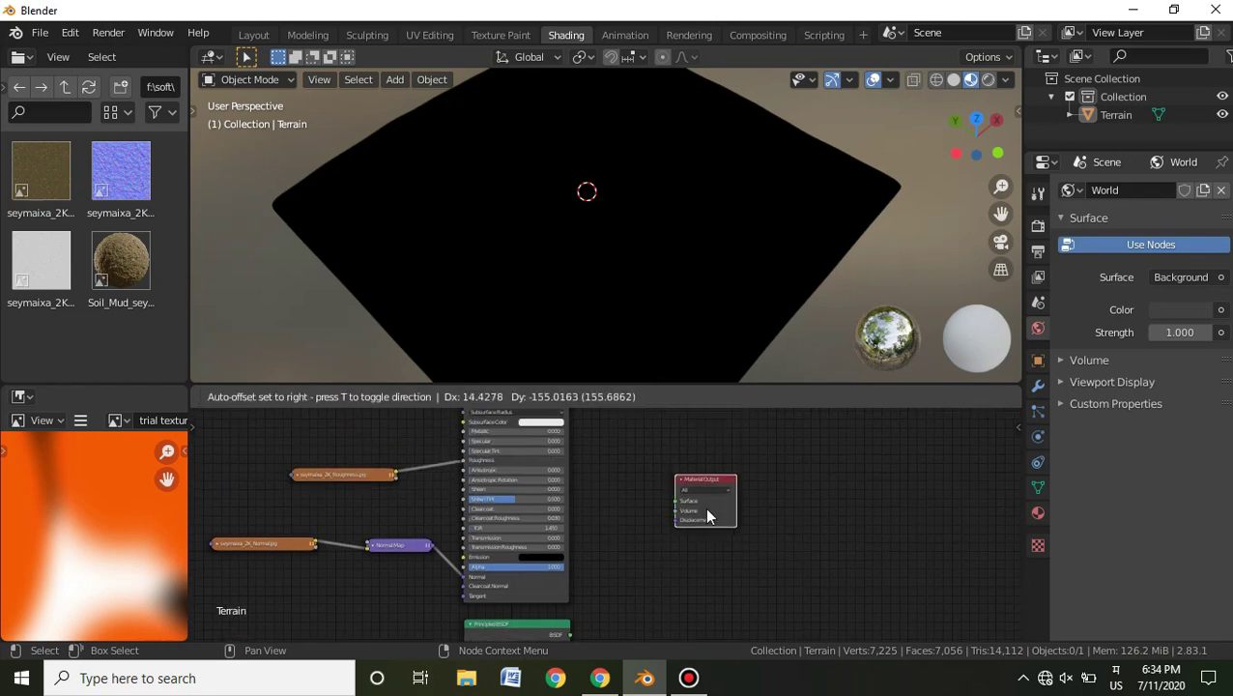
middle_click_drag(596, 606, 596, 589)
left_click_drag(571, 615, 681, 488)
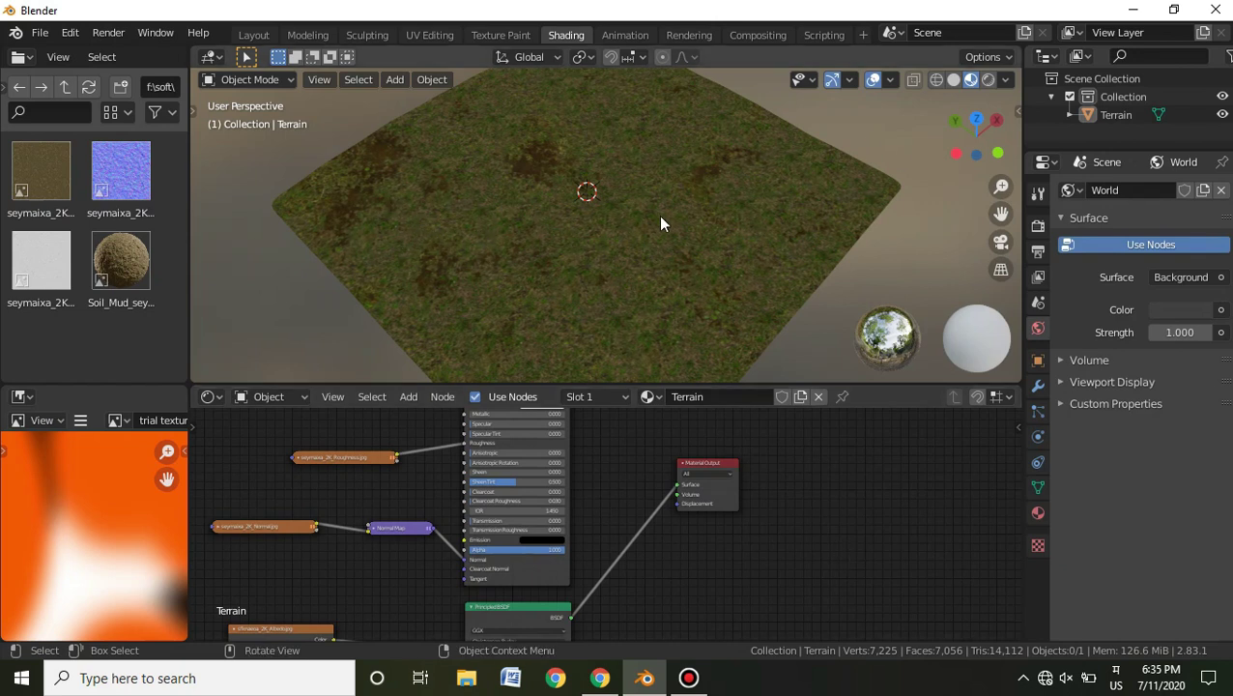
Move the Material Output aside and cut its link from the grass shader, with the viewport switched to Solid shading.
left_click_drag(721, 498, 827, 494)
right_click_drag(682, 481, 800, 591, "ctrl")
left_click(956, 81)
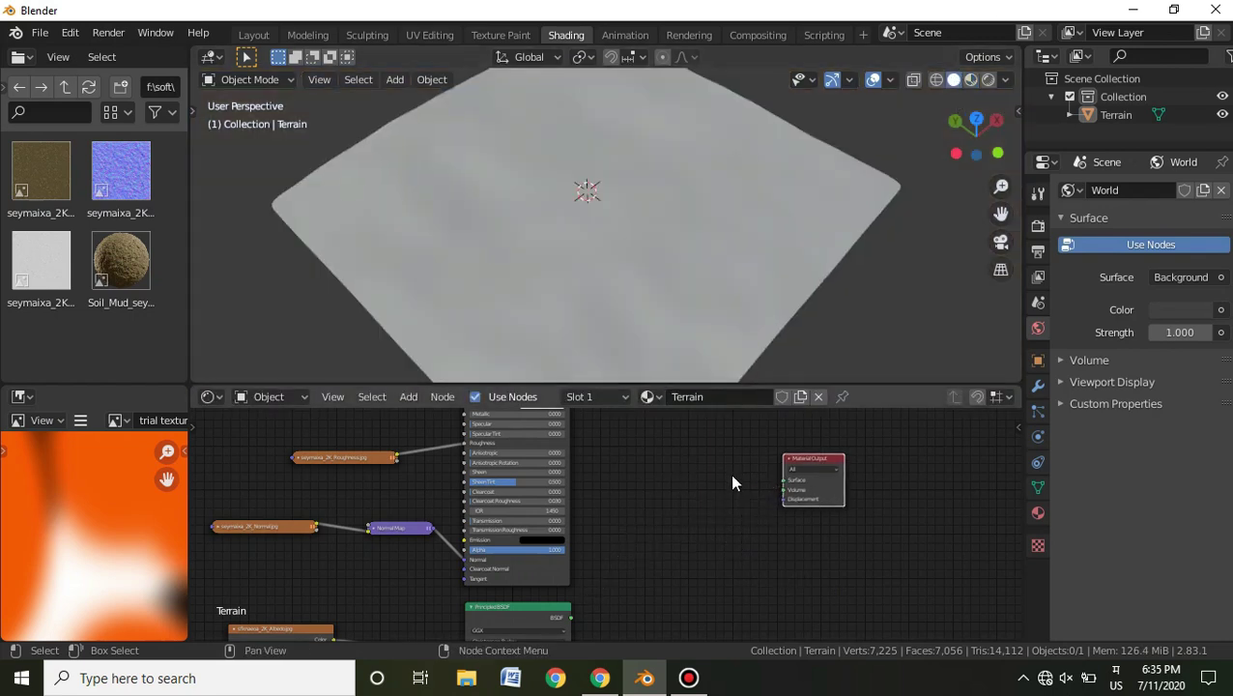
middle_click_drag(694, 463, 635, 512)
scroll(618, 502, "down", 2)
key("shift+a")
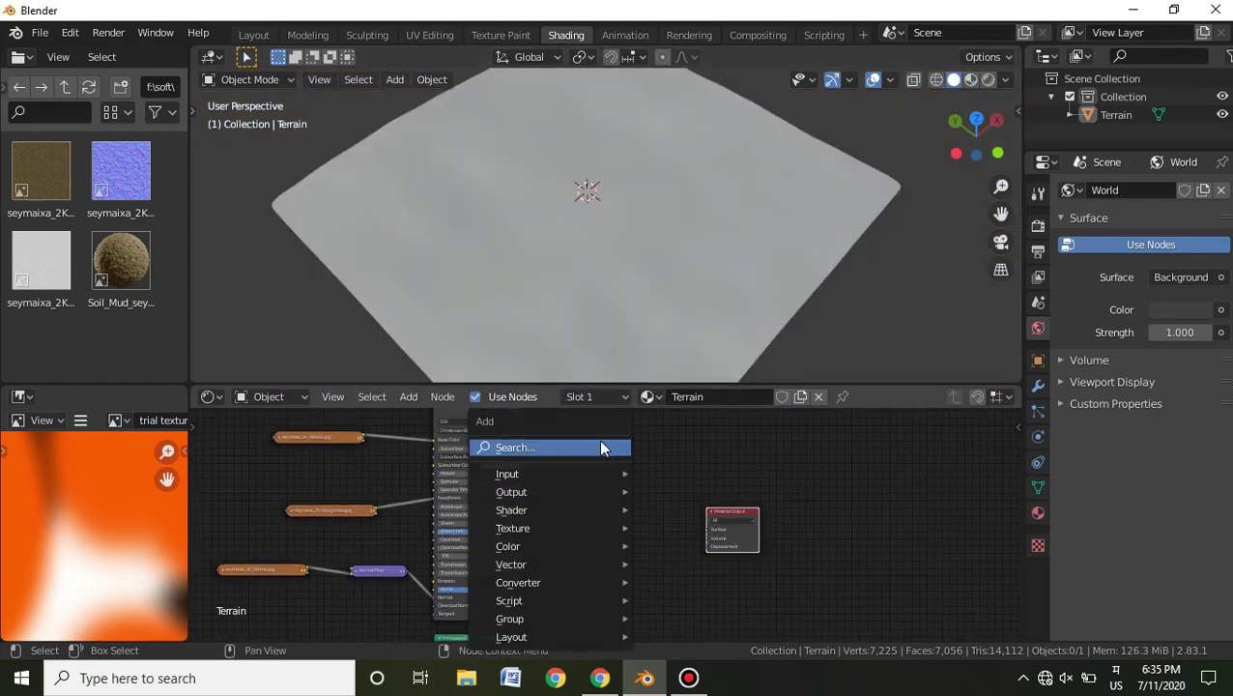
left_click(556, 452)
type("m")
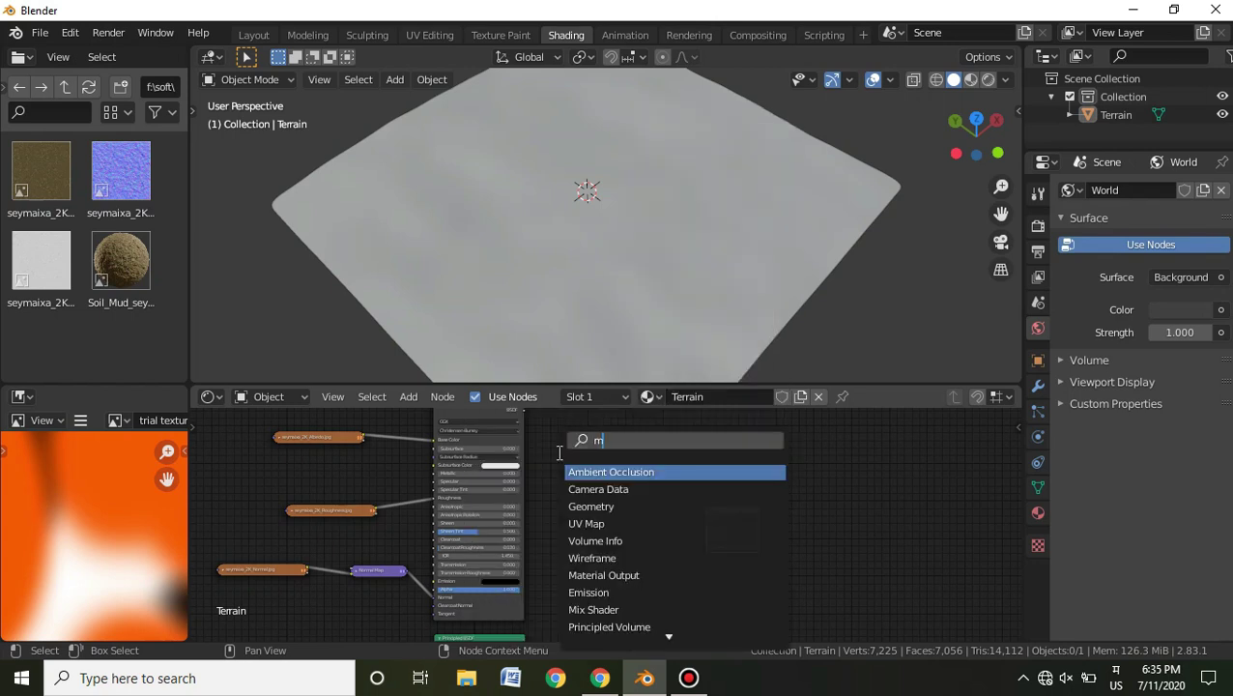
type("ix")
left_click(626, 485)
left_click(622, 478)
key("x")
Add a Mix Shader node between the Principled BSDF nodes and the Material Output.
key("shift+a")
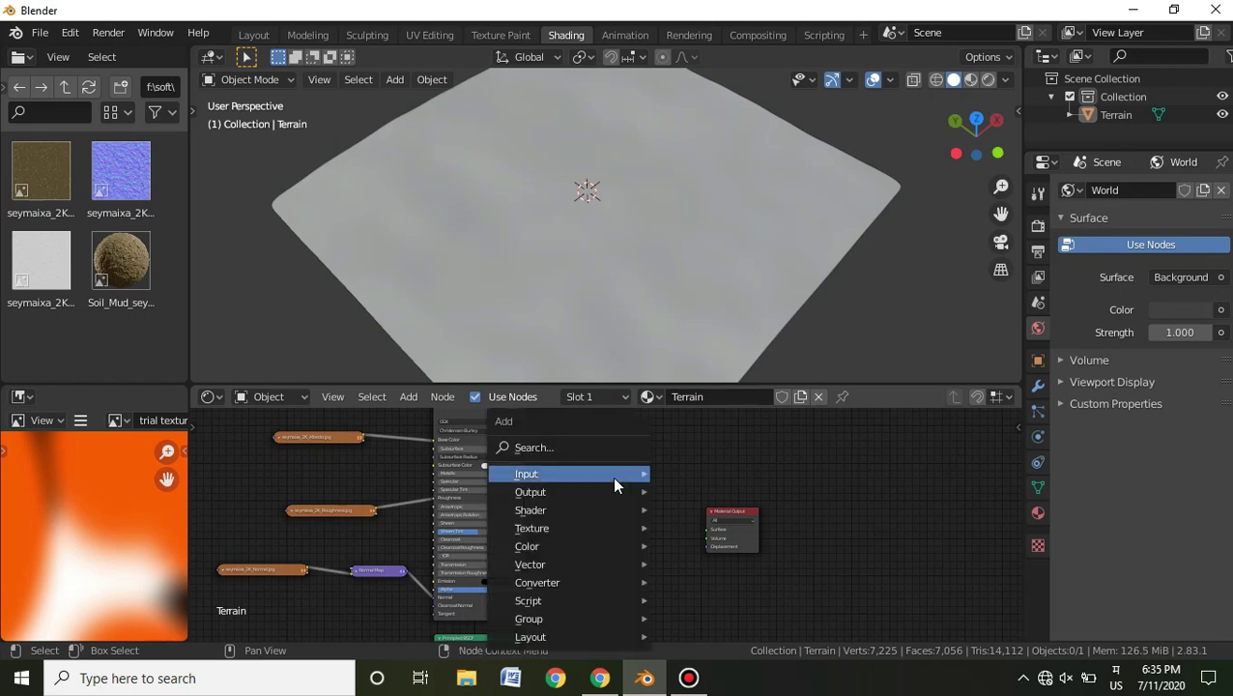
left_click(603, 448)
type("tex")
key("BackSpace")
key("BackSpace")
key("BackSpace")
type("mix")
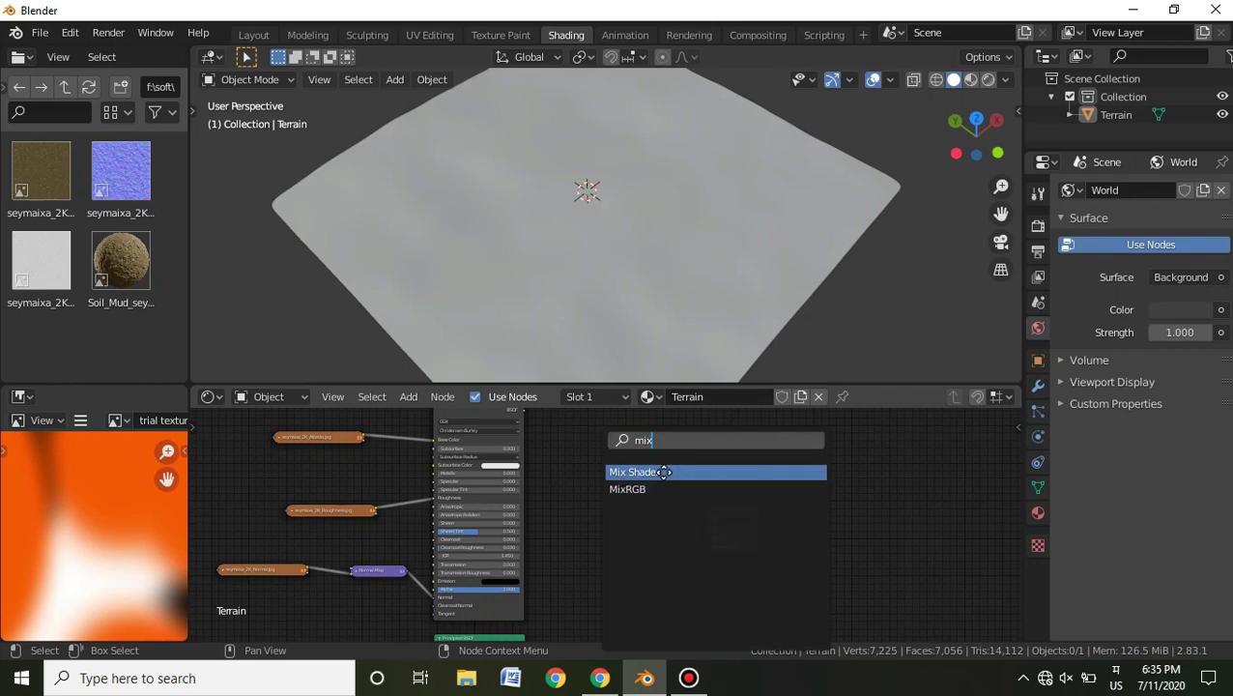
left_click(660, 472)
left_click(658, 487)
Link the soil Principled BSDF to the Mix Shader's first Shader input and the grass Principled BSDF to its second.
middle_click_drag(528, 612, 520, 578)
left_click_drag(515, 611, 580, 473)
middle_click_drag(655, 520, 657, 619)
left_click_drag(615, 538, 625, 530)
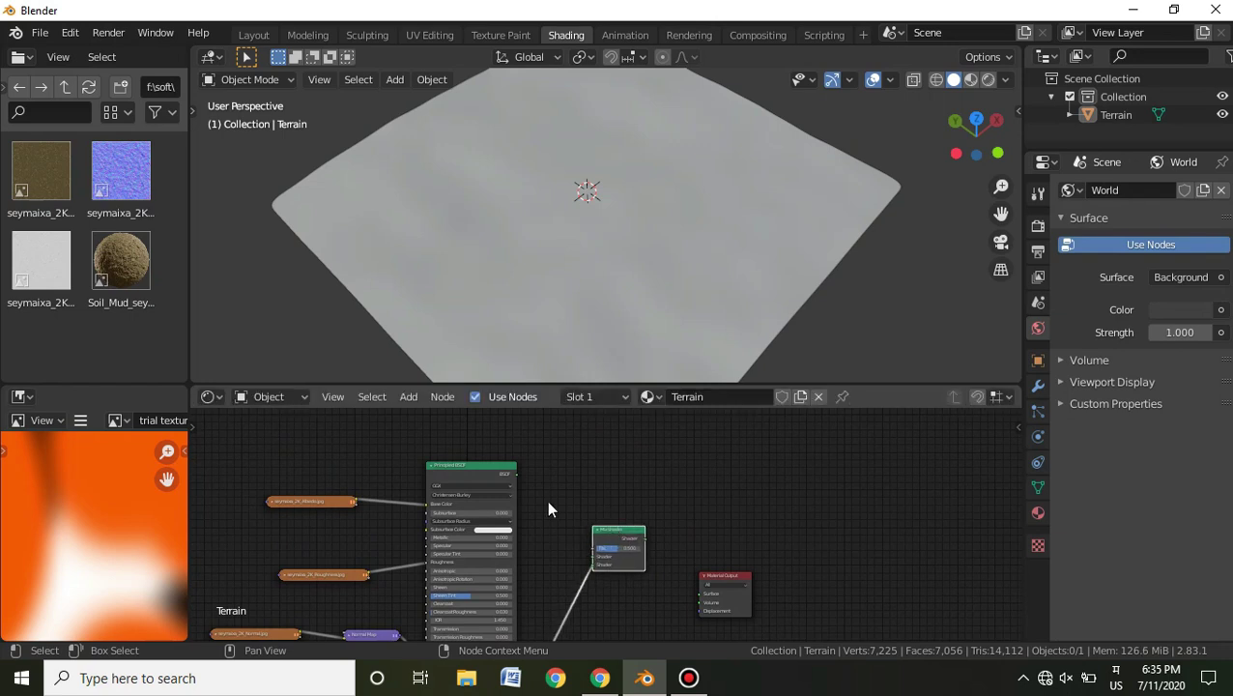
left_click_drag(515, 474, 597, 554)
Link the Mix Shader's output to the Material Output's Surface and reposition the Material Output node beside it.
middle_click_drag(597, 554, 488, 502)
scroll(587, 517, "up", 4)
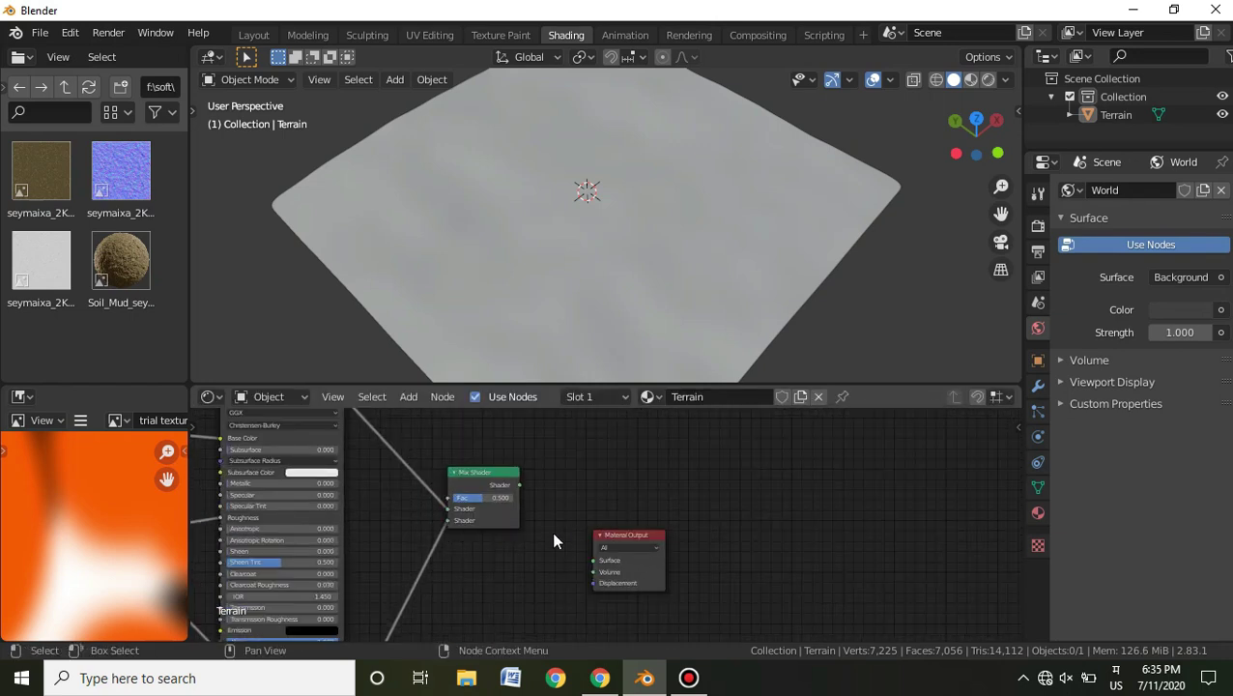
left_click_drag(509, 512, 596, 565)
middle_click_drag(656, 470, 735, 491)
left_click_drag(590, 551, 613, 564)
scroll(618, 518, "down", 8)
middle_click_drag(738, 488, 798, 461)
left_click_drag(722, 533, 740, 533)
Switch the viewport to Material Preview shading and inspect the blended soil and grass on the terrain.
left_click(971, 81)
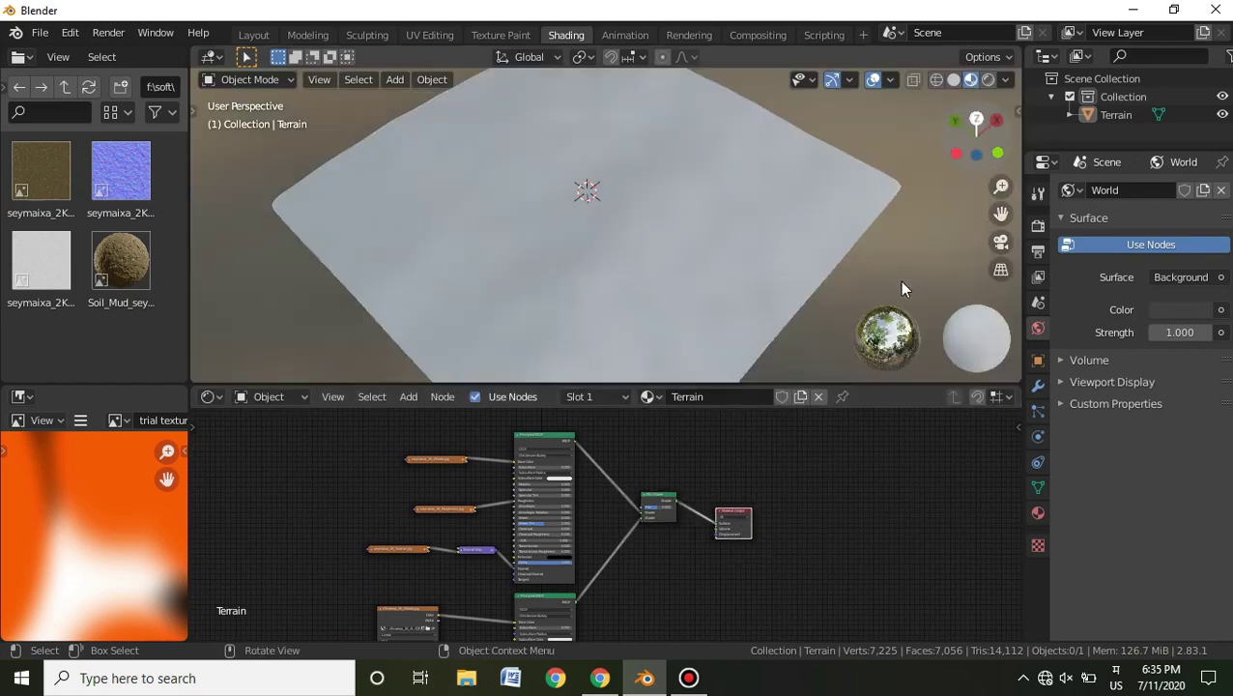
scroll(914, 270, "up", 3)
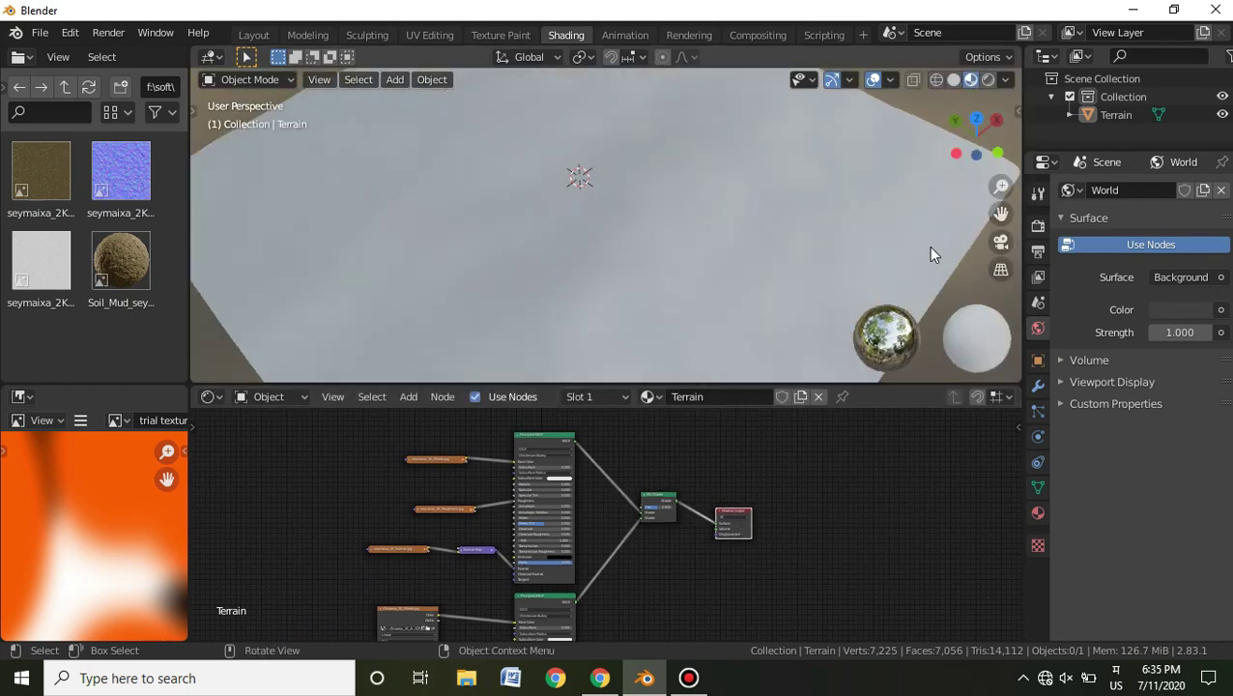
middle_click_drag(899, 190, 732, 240)
scroll(869, 483, "up", 5)
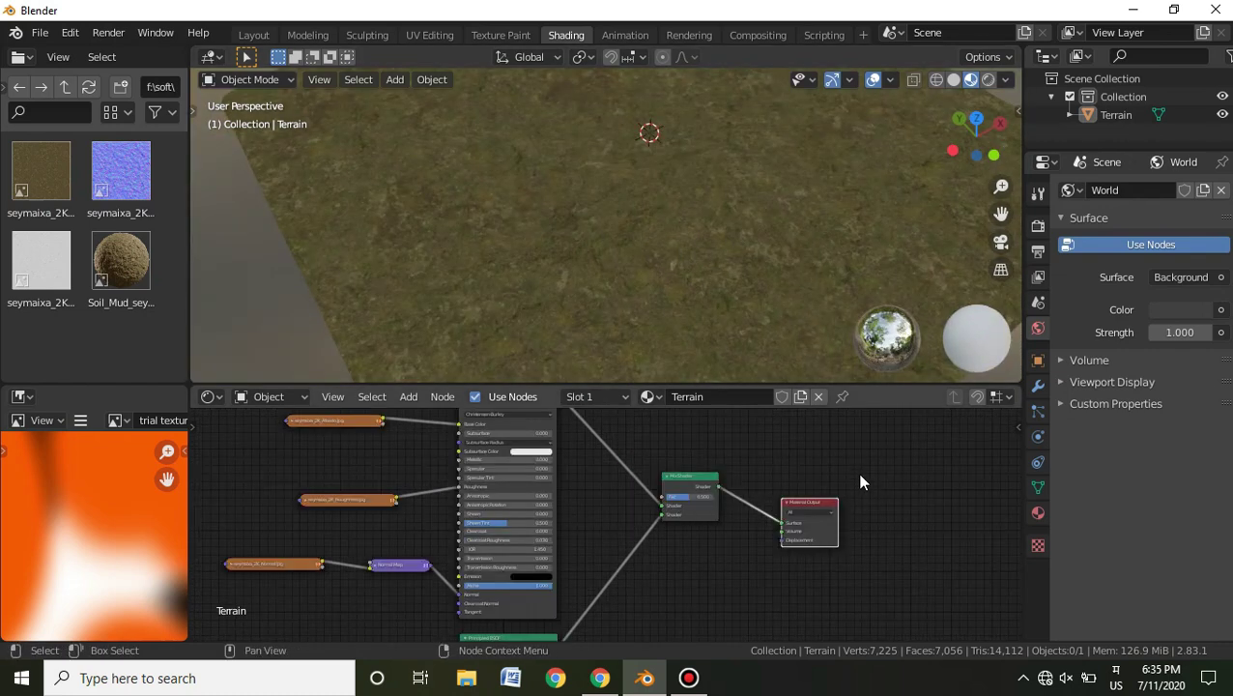
Test the Mix Shader's Fac at 0.000 and 1.000, and return it to 0.5.
left_click_drag(665, 489, 633, 489)
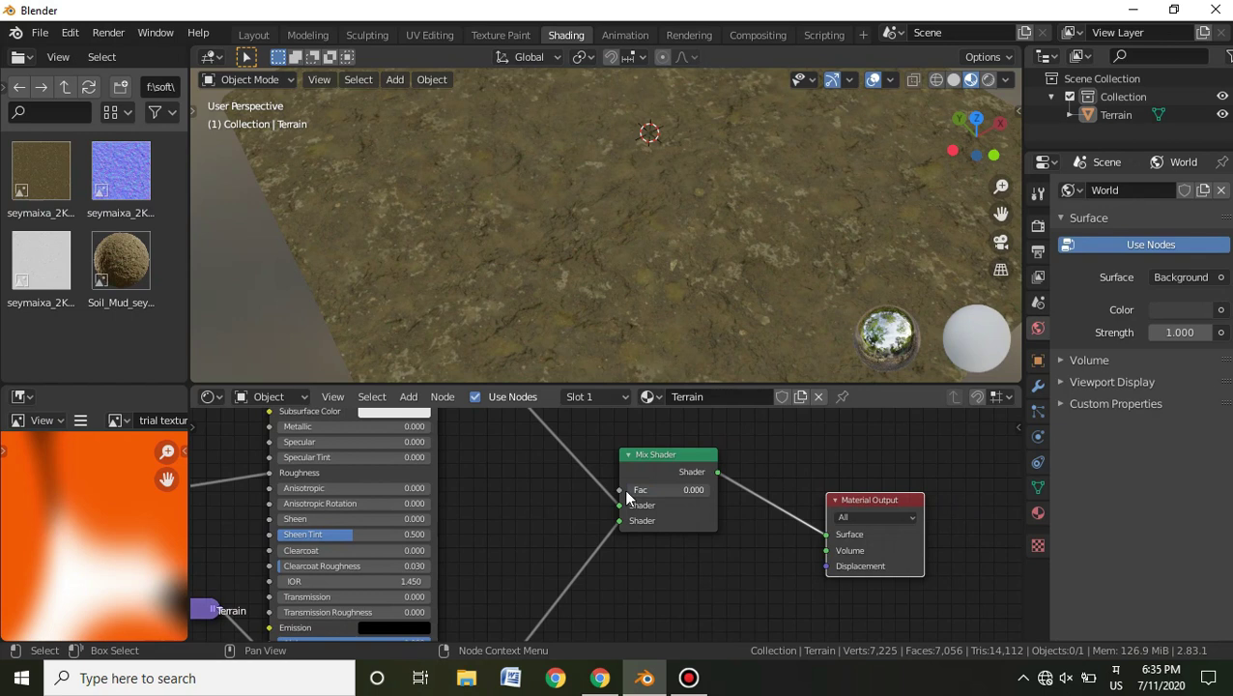
left_click_drag(632, 490, 712, 490)
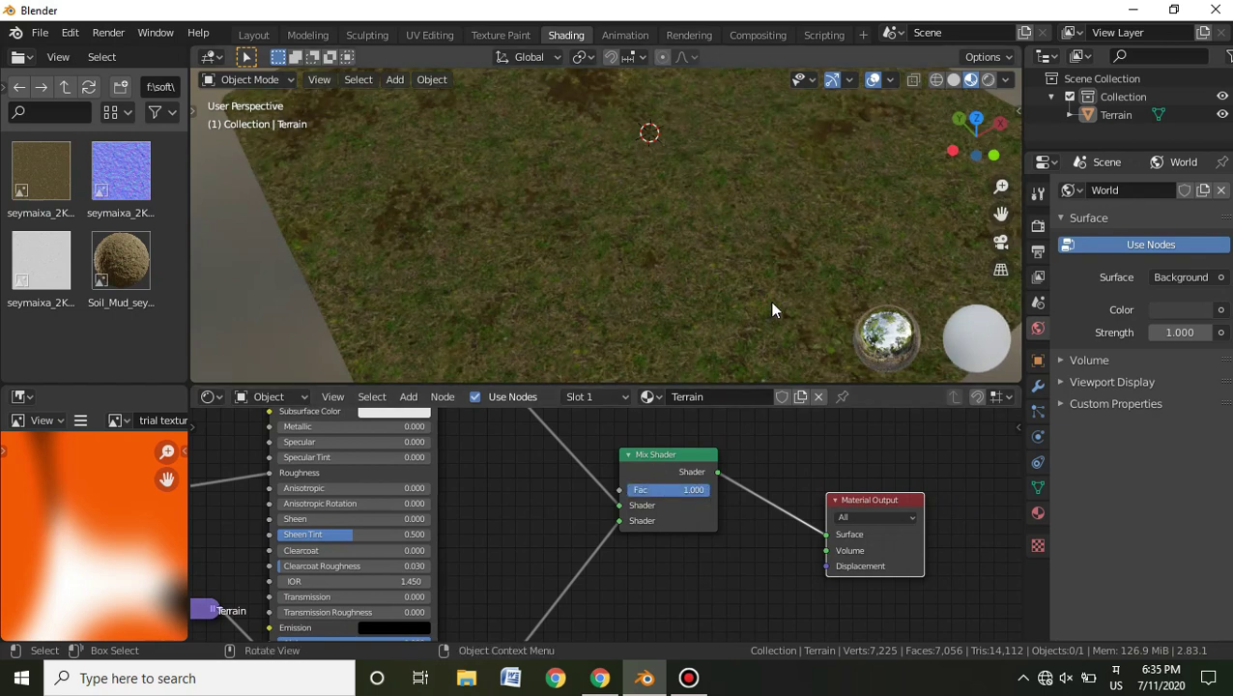
scroll(718, 269, "down", 5)
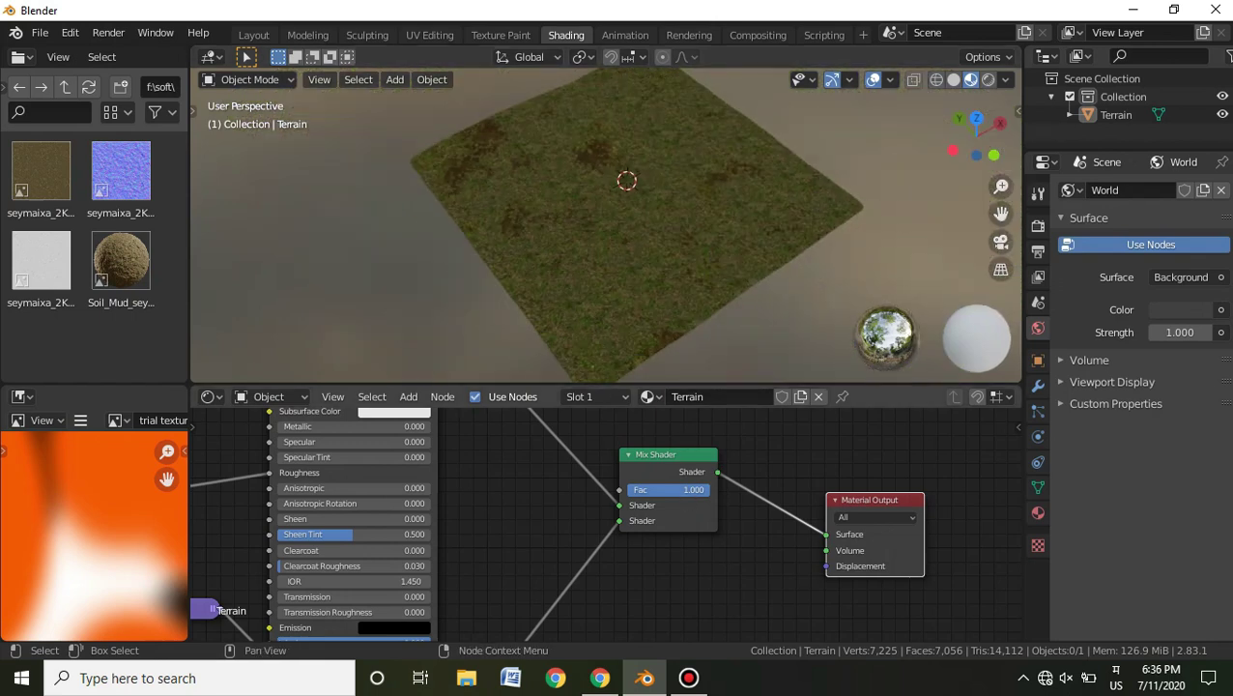
left_click(707, 490)
type("0.5")
key("Return")
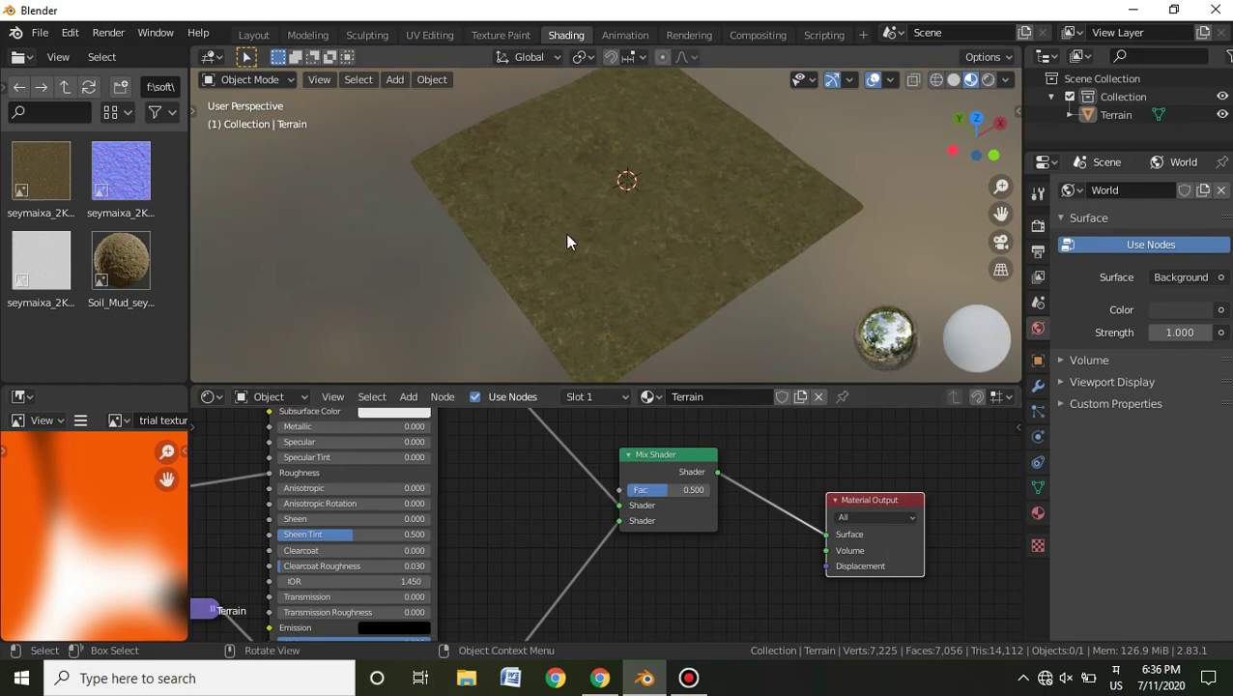
Move the Mix Shader node up to the level of the soil Principled BSDF's output.
middle_click_drag(768, 471, 761, 613)
scroll(725, 556, "up", 1)
scroll(713, 515, "down", 4)
left_click(659, 564)
middle_click_drag(658, 467, 657, 469)
left_click_drag(658, 468, 672, 445)
Add an Image Texture node above the soil Principled BSDF and link its Color output to the Mix Shader's Fac.
middle_click_drag(571, 454, 592, 591)
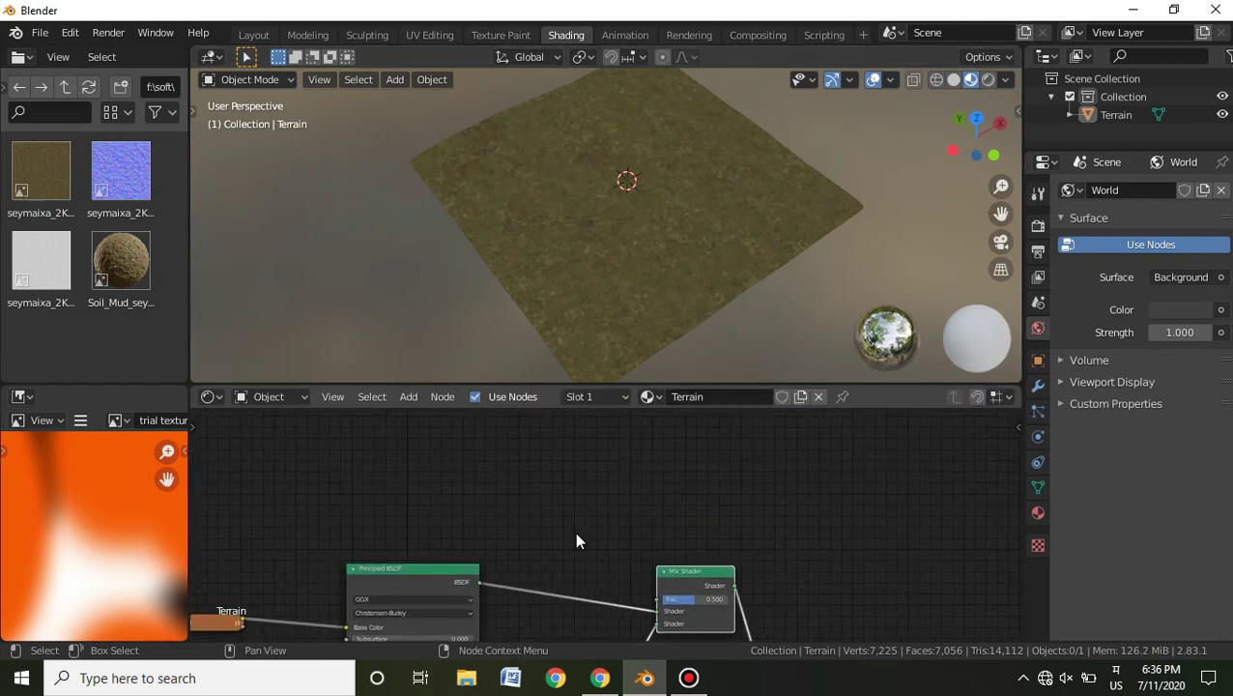
key("shift+a")
left_click(425, 448)
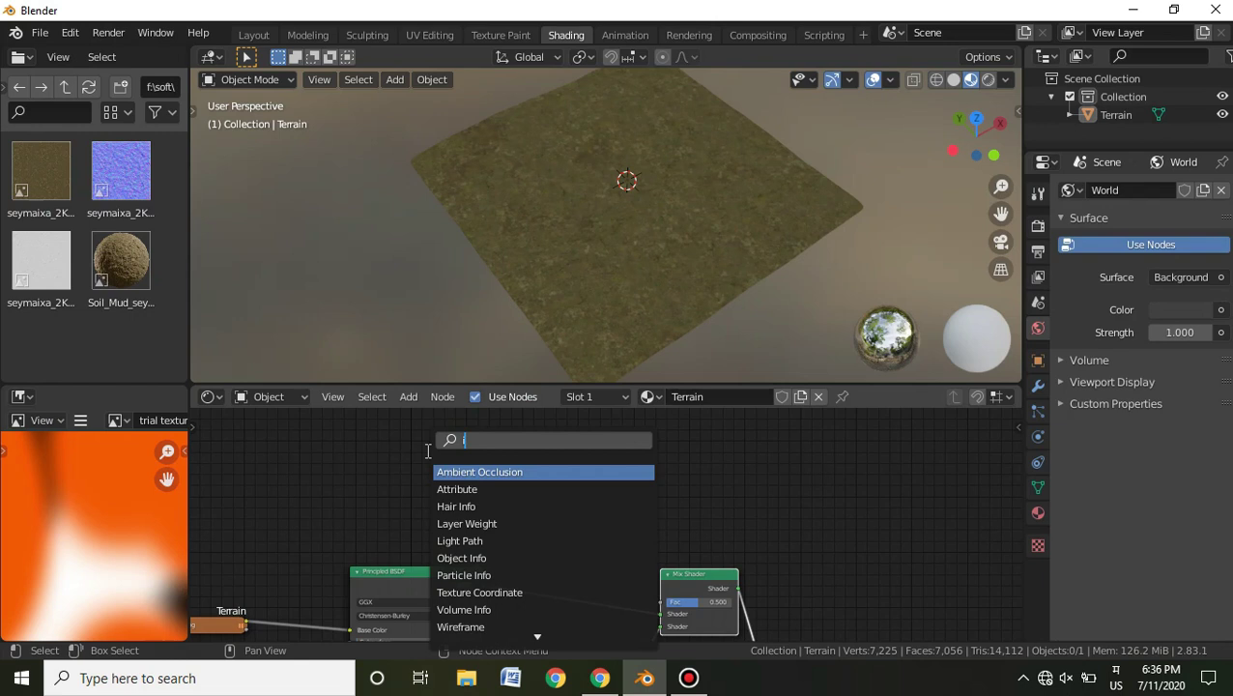
type("ima")
left_click(507, 472)
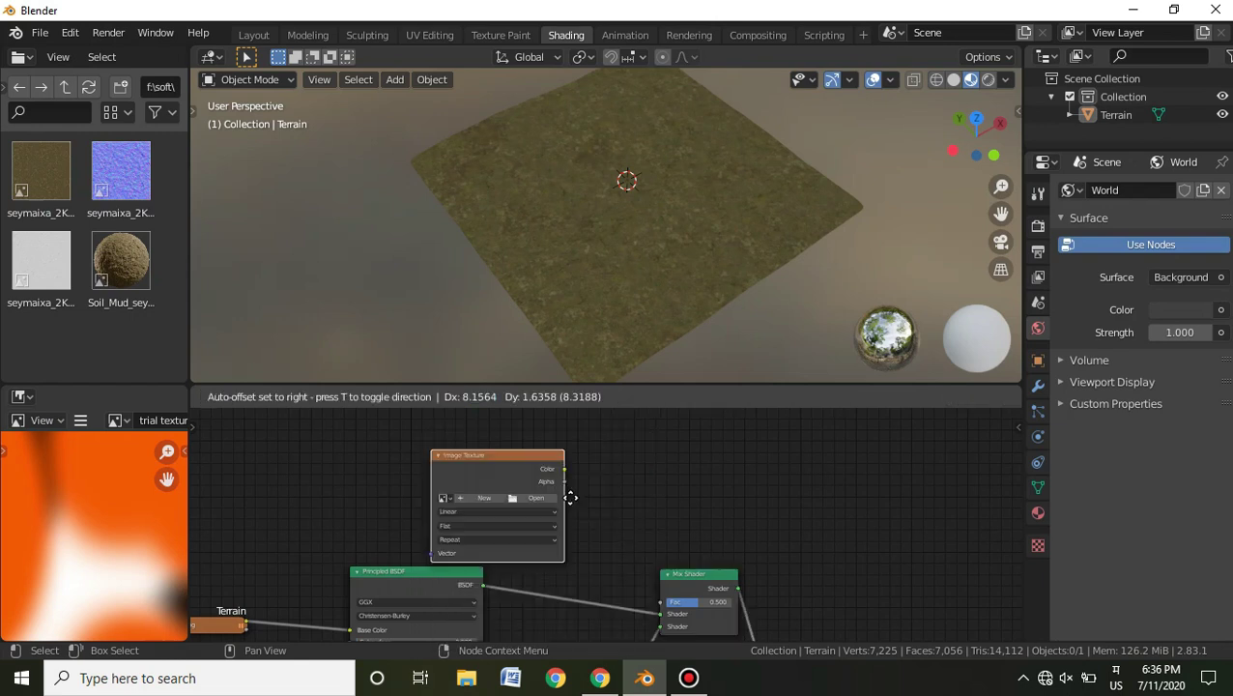
left_click(557, 448)
left_click_drag(544, 446, 664, 601)
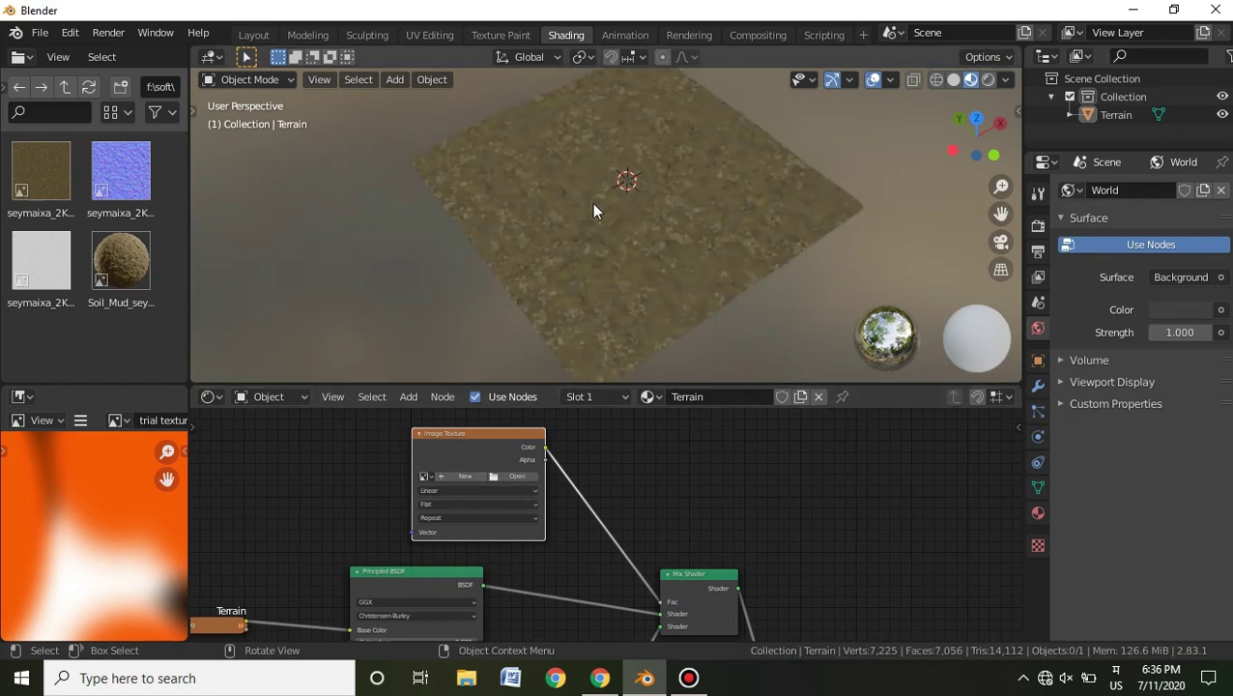
Create a new blank image named maskMap_1 in the Image Texture node and shift the node slightly aside.
left_click(469, 476)
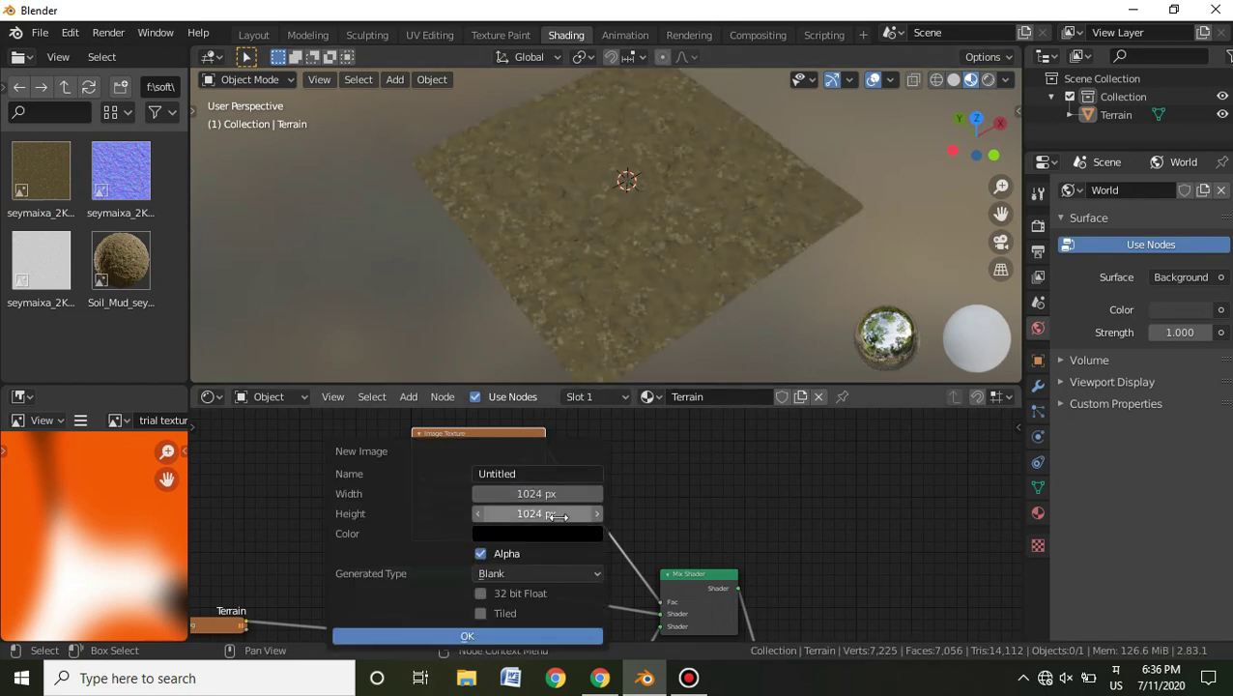
left_click(529, 474)
type("maskM")
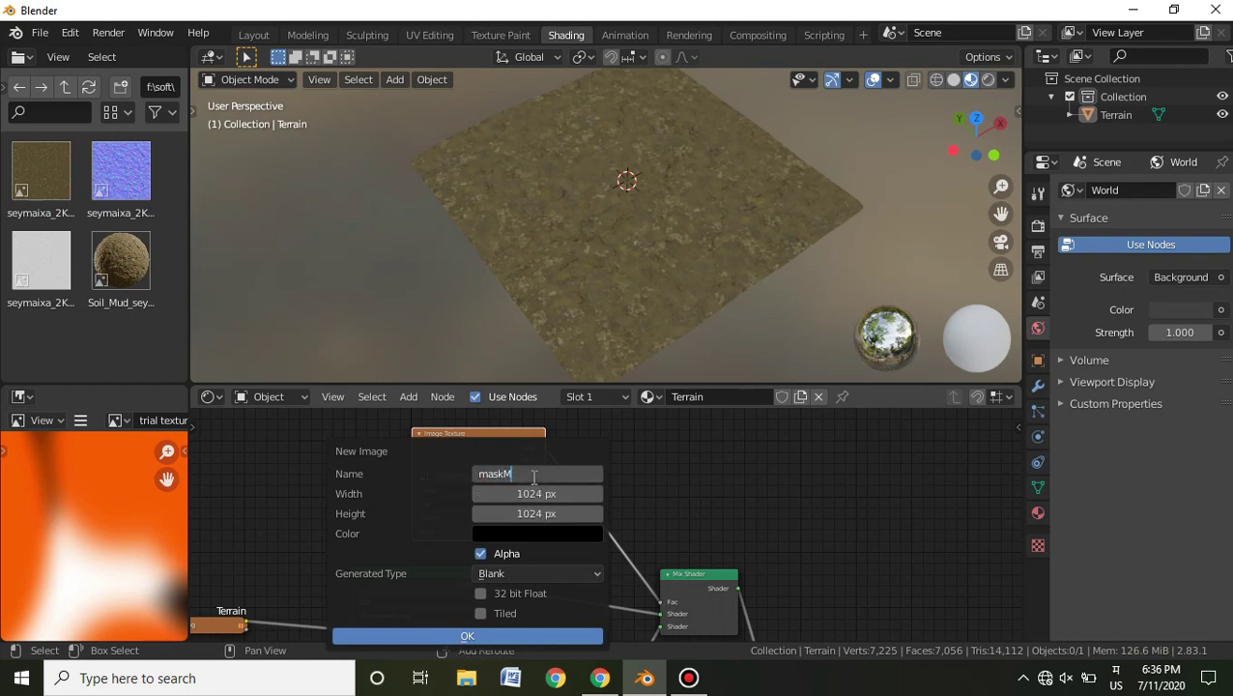
type("ap_1")
key("Return")
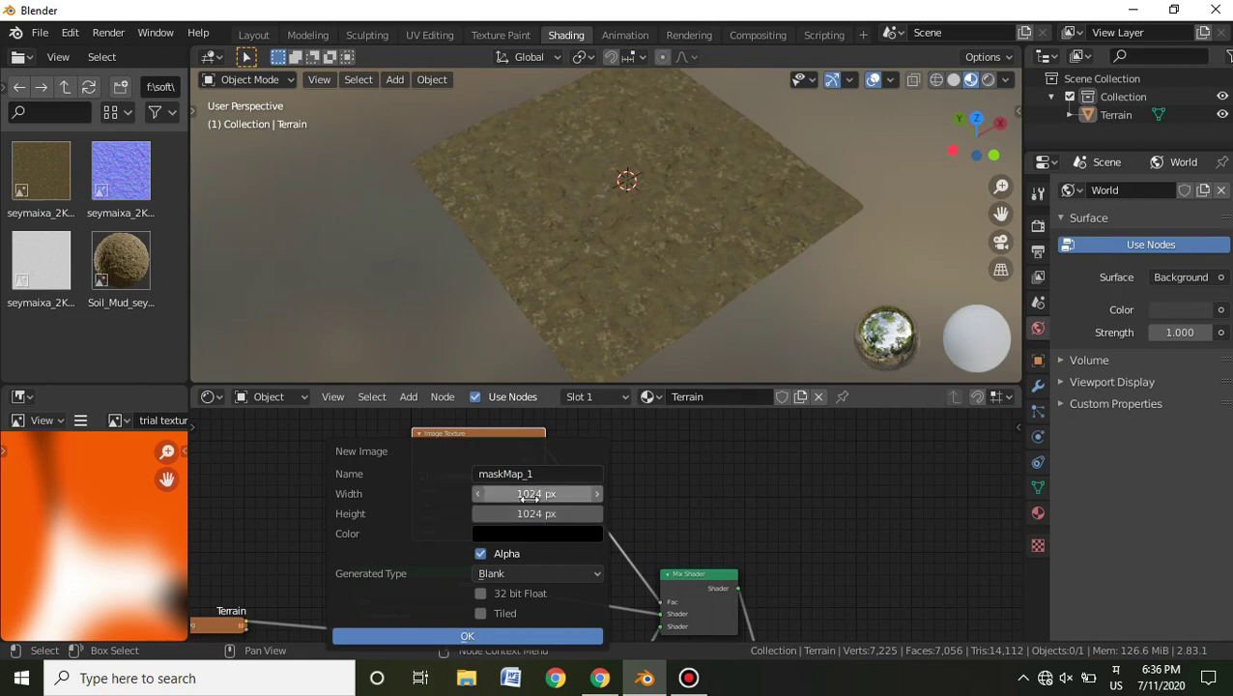
left_click(474, 634)
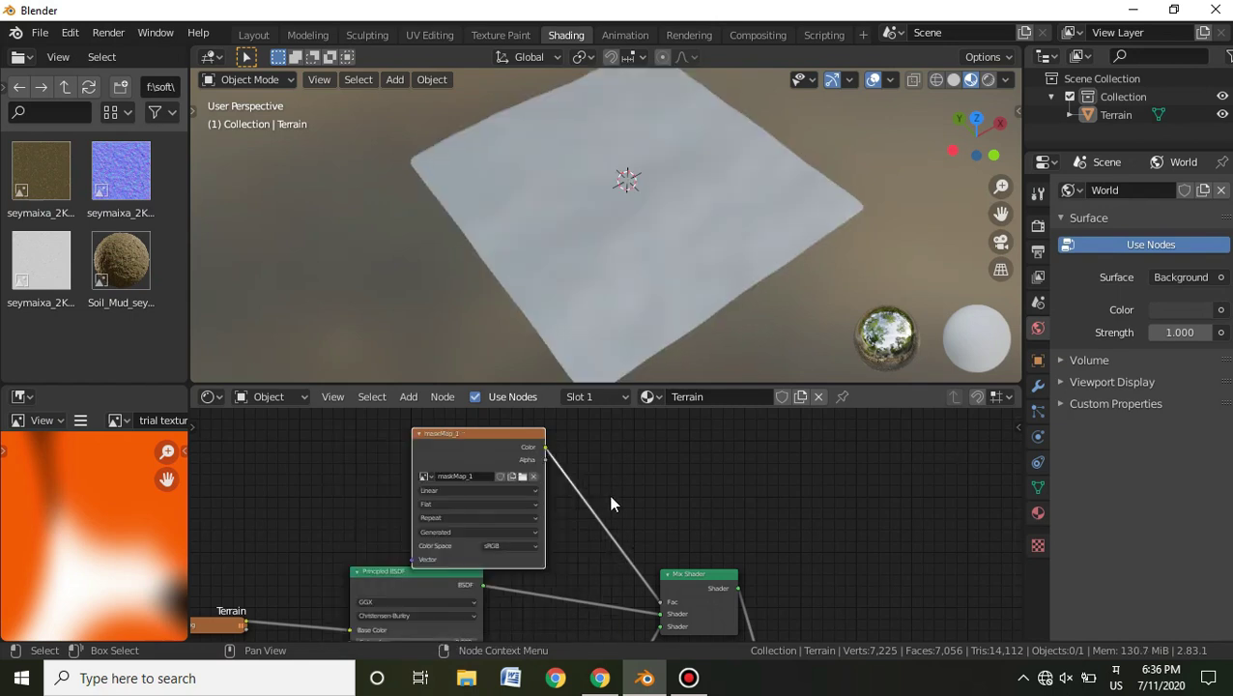
left_click_drag(461, 433, 427, 429)
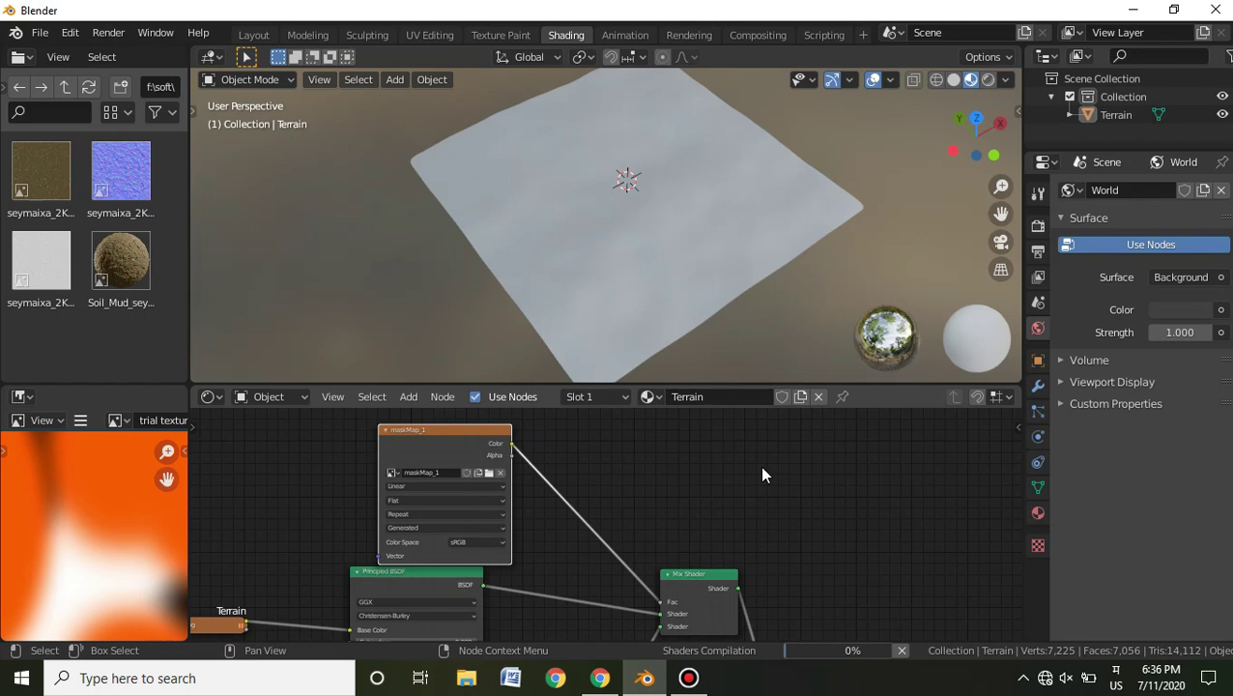
Switch to the Texture Paint workspace for the terrain's mask, try a green brush stroke on it and undo that stroke.
middle_click_drag(848, 460, 814, 459)
scroll(740, 180, "up", 5)
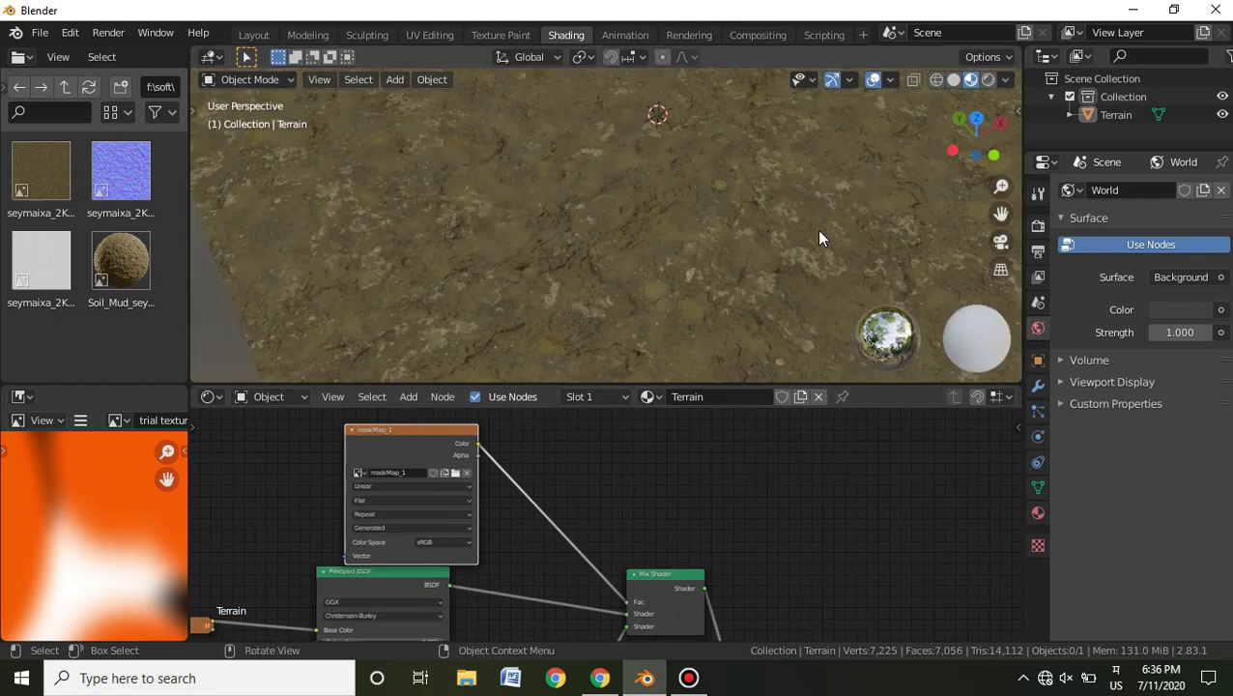
scroll(821, 232, "down", 4)
left_click(501, 35)
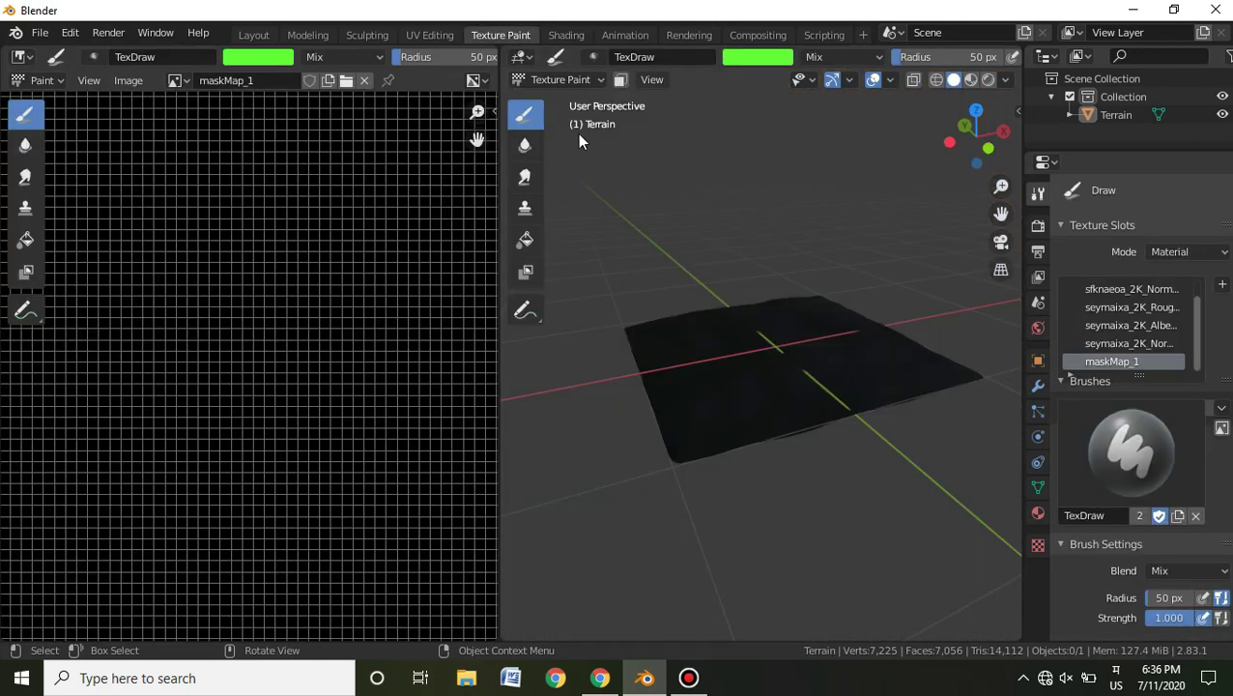
scroll(860, 331, "up", 3)
scroll(834, 379, "down", 3)
mouse_move(851, 313)
middle_mouse_down()
mouse_move(839, 404)
mouse_move(863, 360)
middle_mouse_up()
scroll(852, 335, "up", 2)
mouse_move(864, 360)
left_mouse_down()
mouse_move(789, 366)
mouse_move(818, 348)
left_mouse_up()
key("ctrl+z")
Set the brush colour to near-white and paint a patch on the terrain's maskMap_1.
right_click(803, 350)
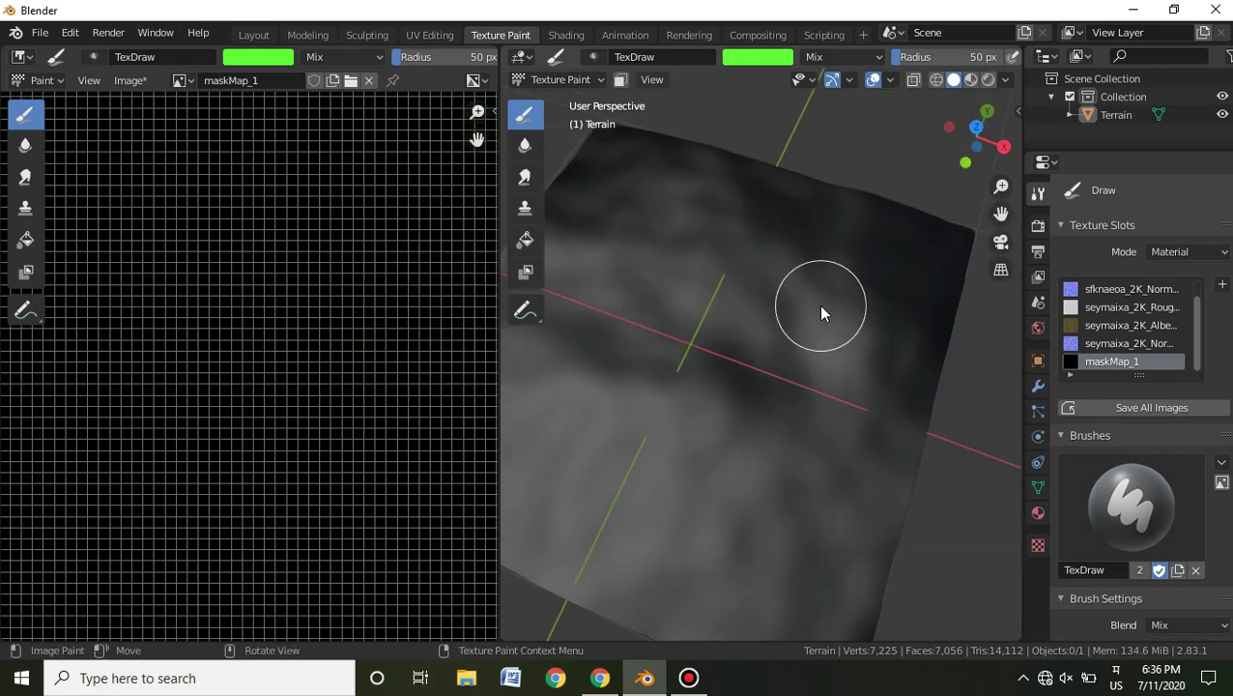
right_click(817, 305)
left_click(735, 229)
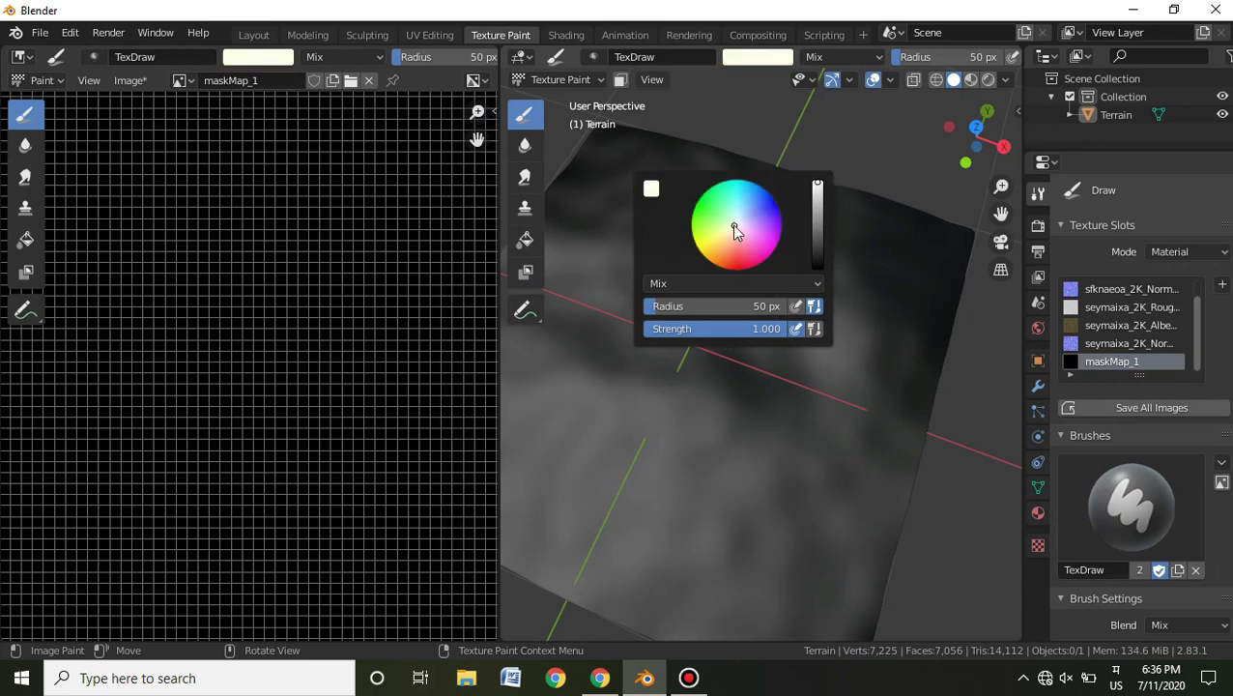
left_click_drag(733, 239, 736, 228)
mouse_move(773, 450)
left_mouse_down()
mouse_move(784, 379)
mouse_move(875, 412)
mouse_move(760, 422)
mouse_move(867, 321)
mouse_move(858, 272)
mouse_move(740, 362)
left_mouse_up()
mouse_move(740, 362)
middle_mouse_down()
mouse_move(845, 385)
mouse_move(844, 357)
middle_mouse_up()
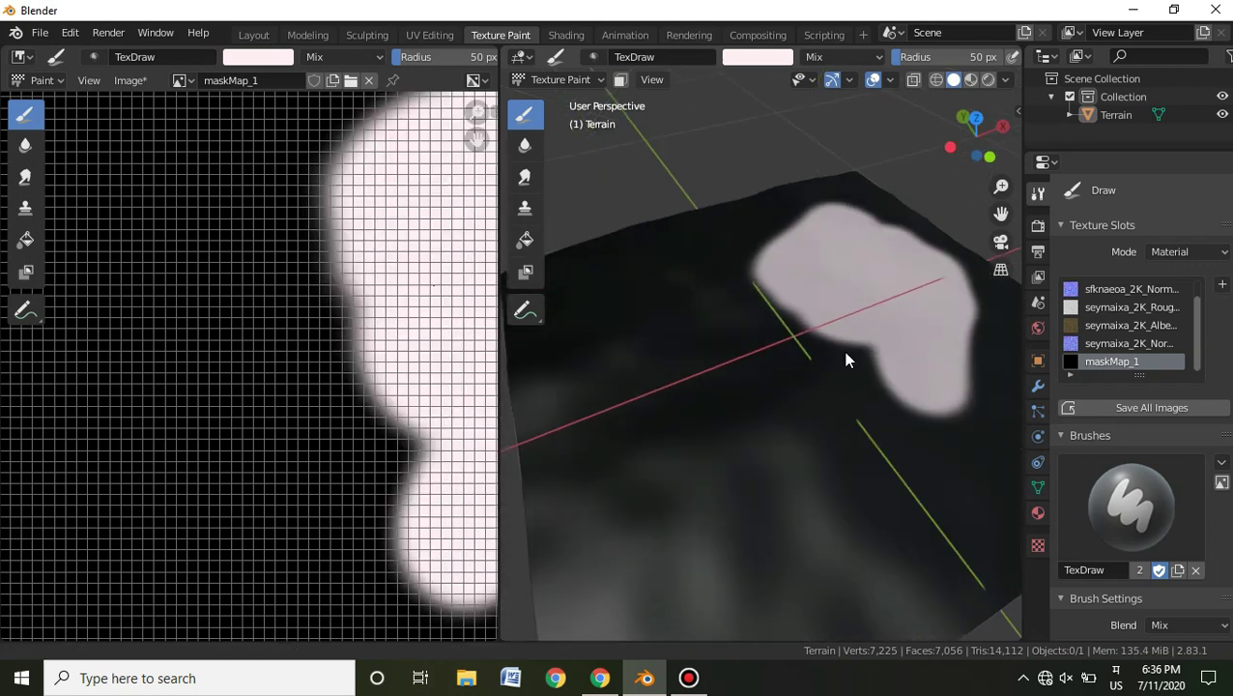
scroll(715, 385, "down", 5)
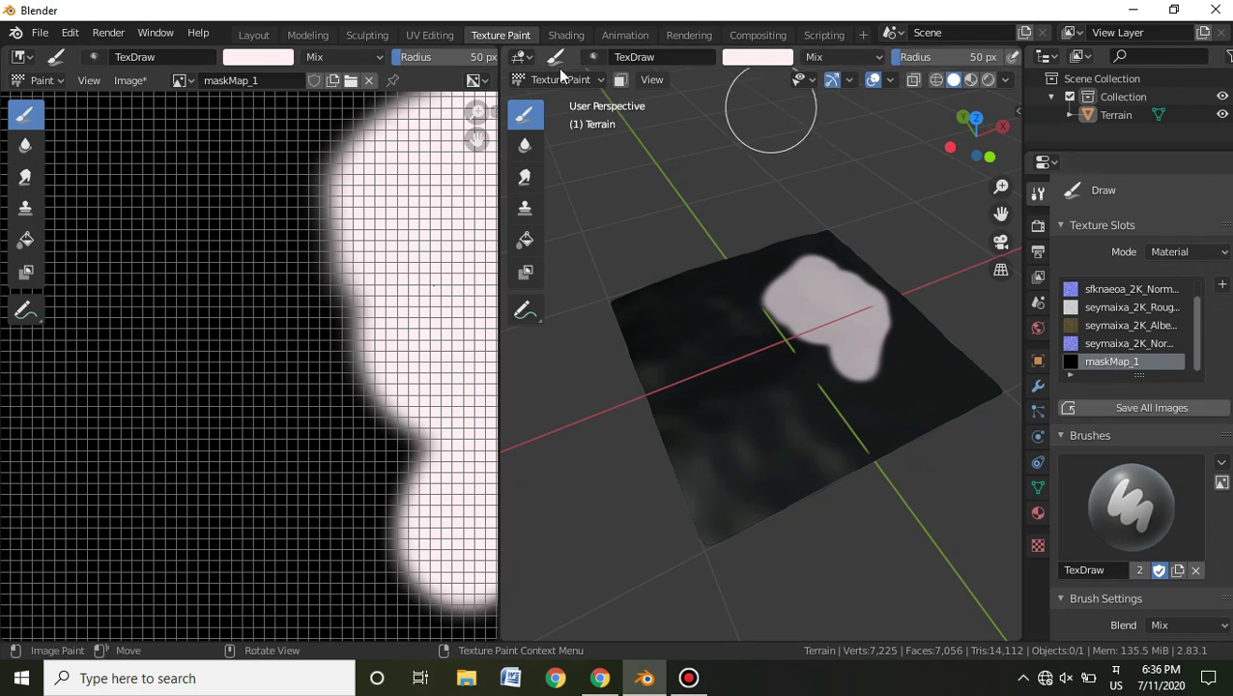
Return to the Shading workspace and inspect the masked grass patch against the soil.
left_click(566, 35)
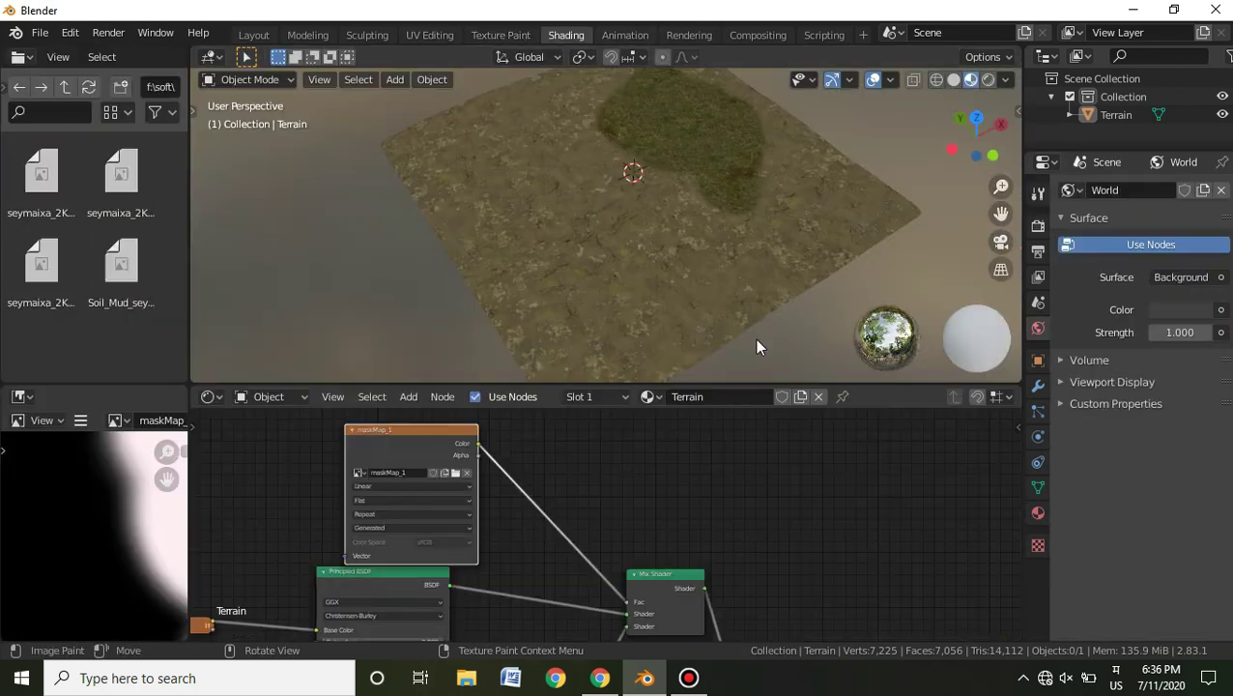
scroll(744, 234, "up", 5)
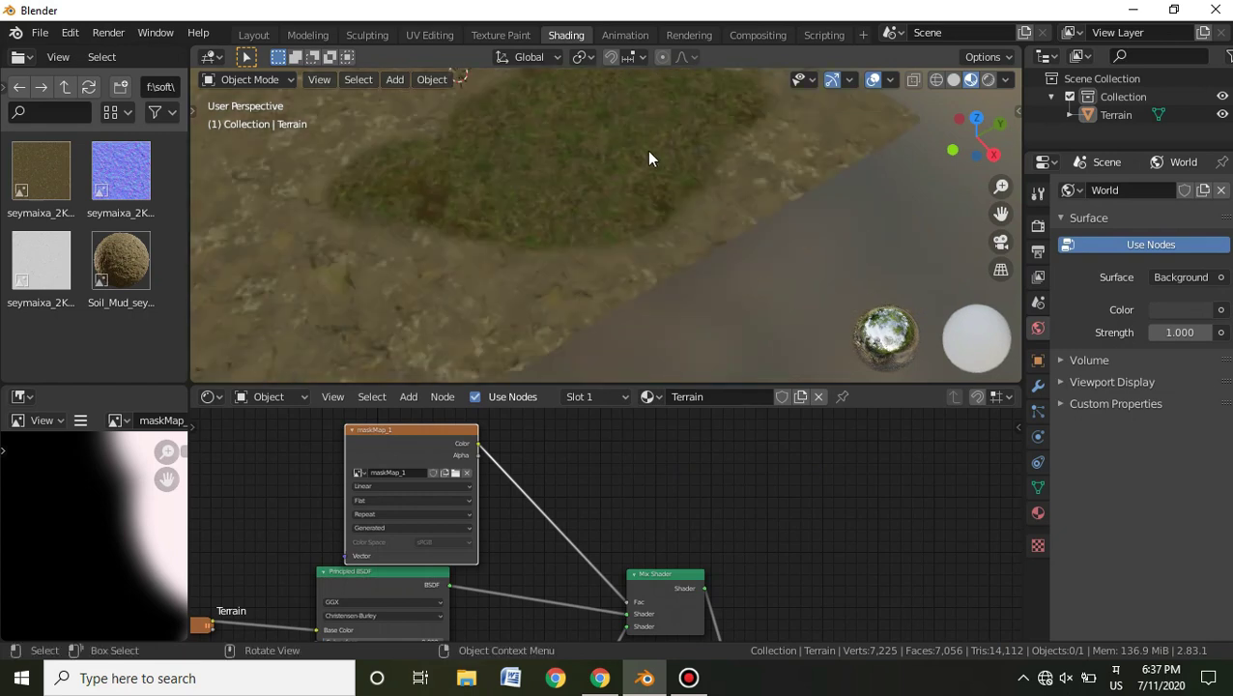
scroll(618, 203, "down", 7)
middle_click_drag(665, 243, 737, 258, "shift")
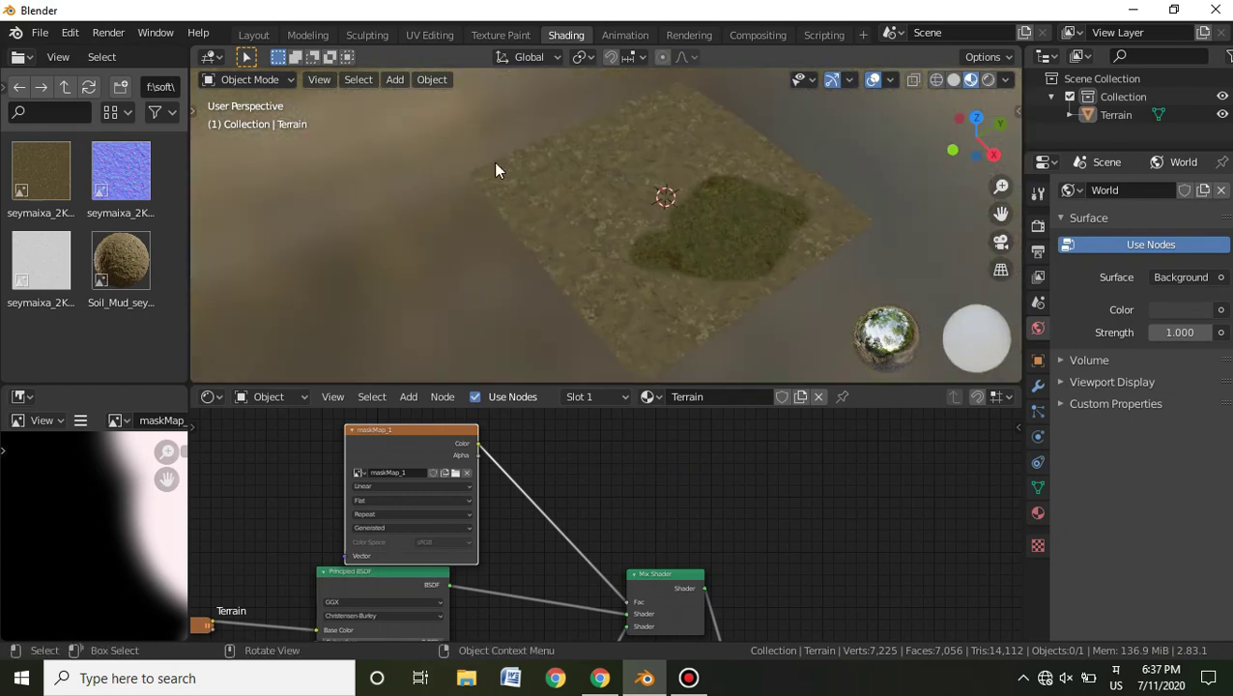
Return to texture painting with Material Preview shading and extend the near-white mask strokes across the terrain's middle.
left_click(492, 35)
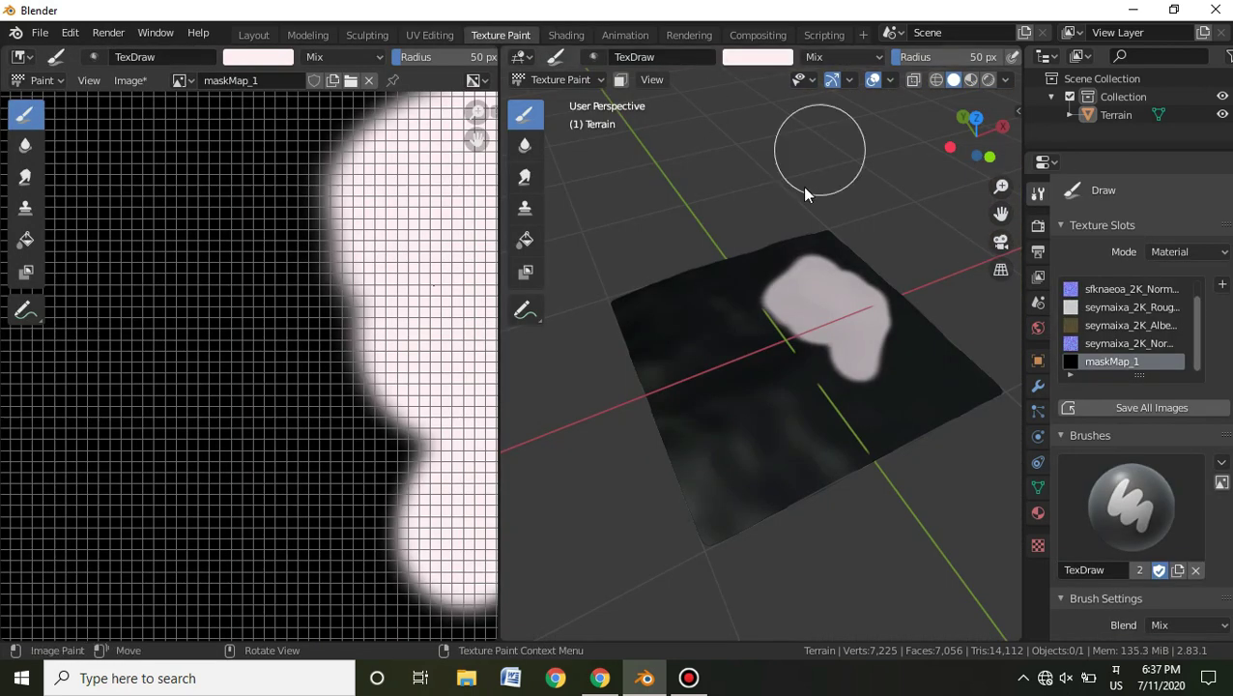
left_click(971, 80)
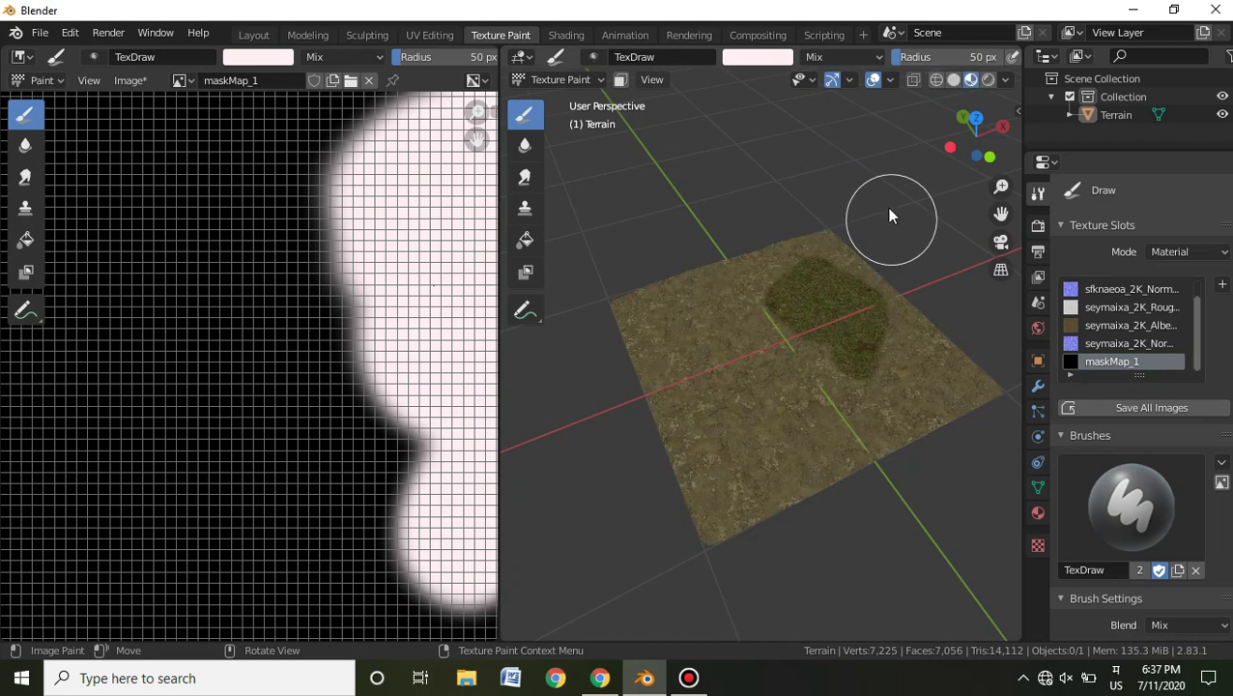
scroll(904, 195, "up", 3)
middle_click_drag(903, 195, 819, 345)
mouse_move(823, 354)
left_mouse_down()
mouse_move(743, 393)
mouse_move(803, 335)
mouse_move(749, 295)
mouse_move(646, 353)
mouse_move(838, 370)
left_mouse_up()
scroll(846, 373, "down", 5)
scroll(847, 373, "up", 7)
scroll(824, 380, "down", 4)
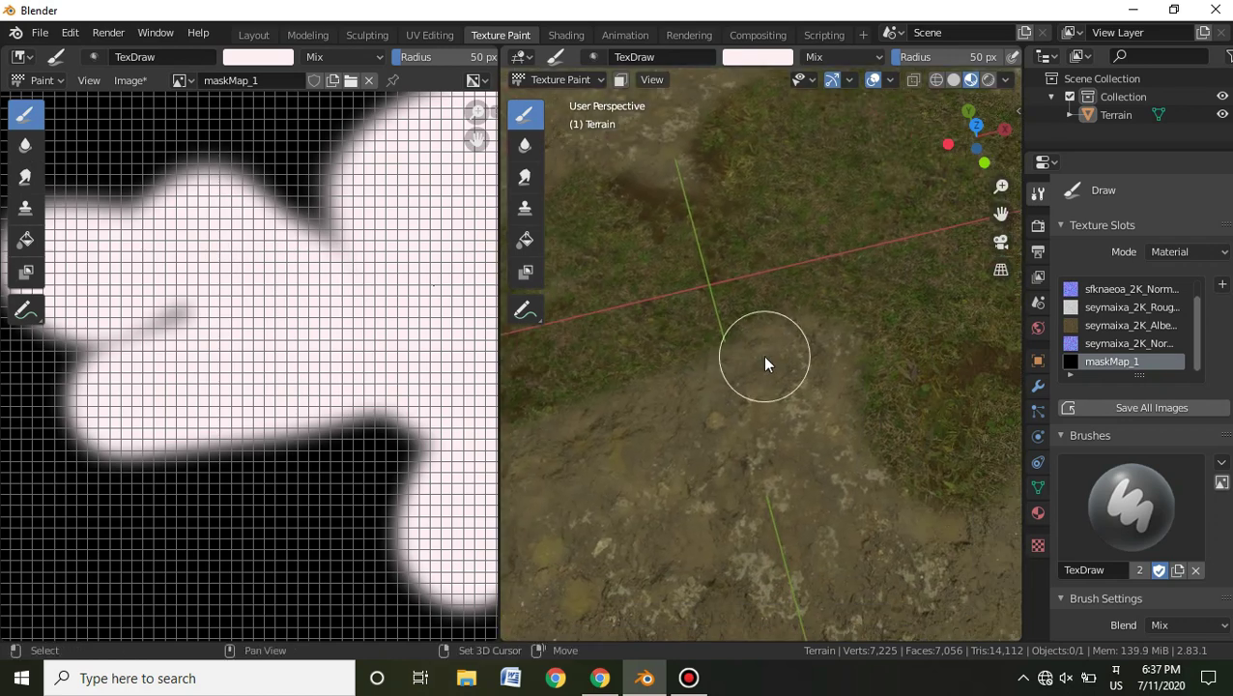
Widen the near-white mask area in Solid shading, checking the grass coverage in Material Preview between strokes.
left_click(953, 82)
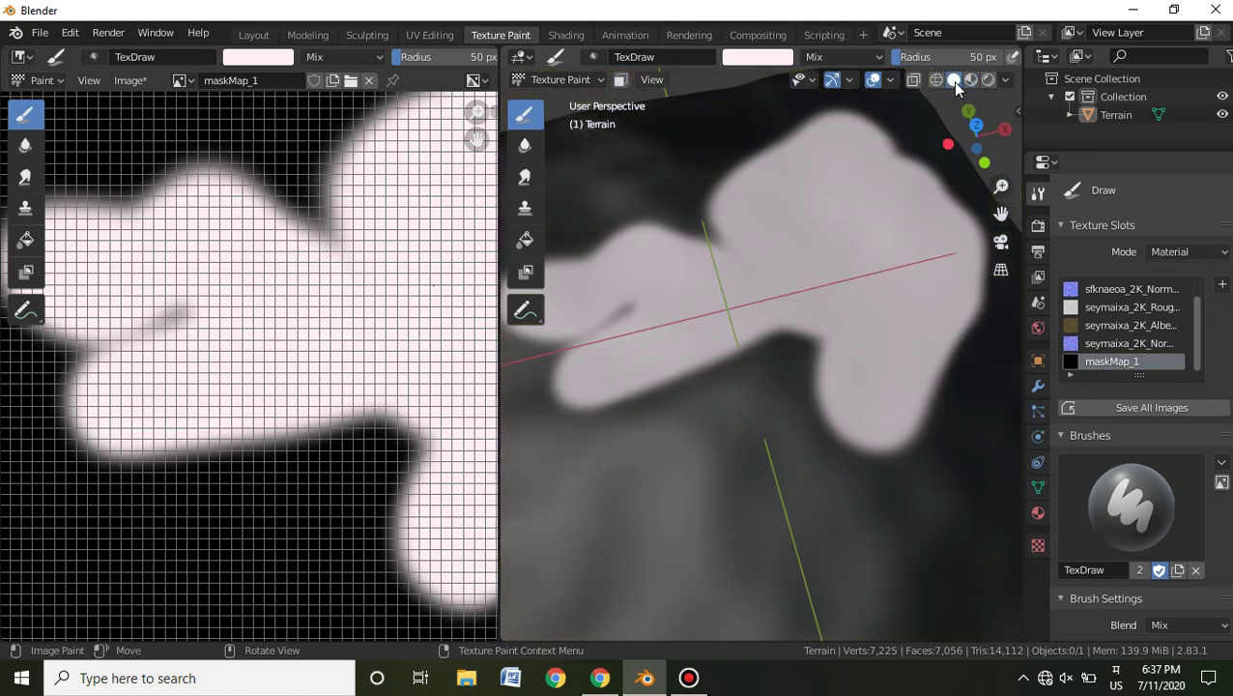
mouse_move(729, 354)
left_mouse_down()
mouse_move(782, 354)
mouse_move(801, 460)
mouse_move(787, 407)
mouse_move(873, 386)
mouse_move(846, 291)
mouse_move(799, 357)
mouse_move(723, 294)
mouse_move(644, 303)
mouse_move(691, 223)
mouse_move(935, 104)
left_mouse_up()
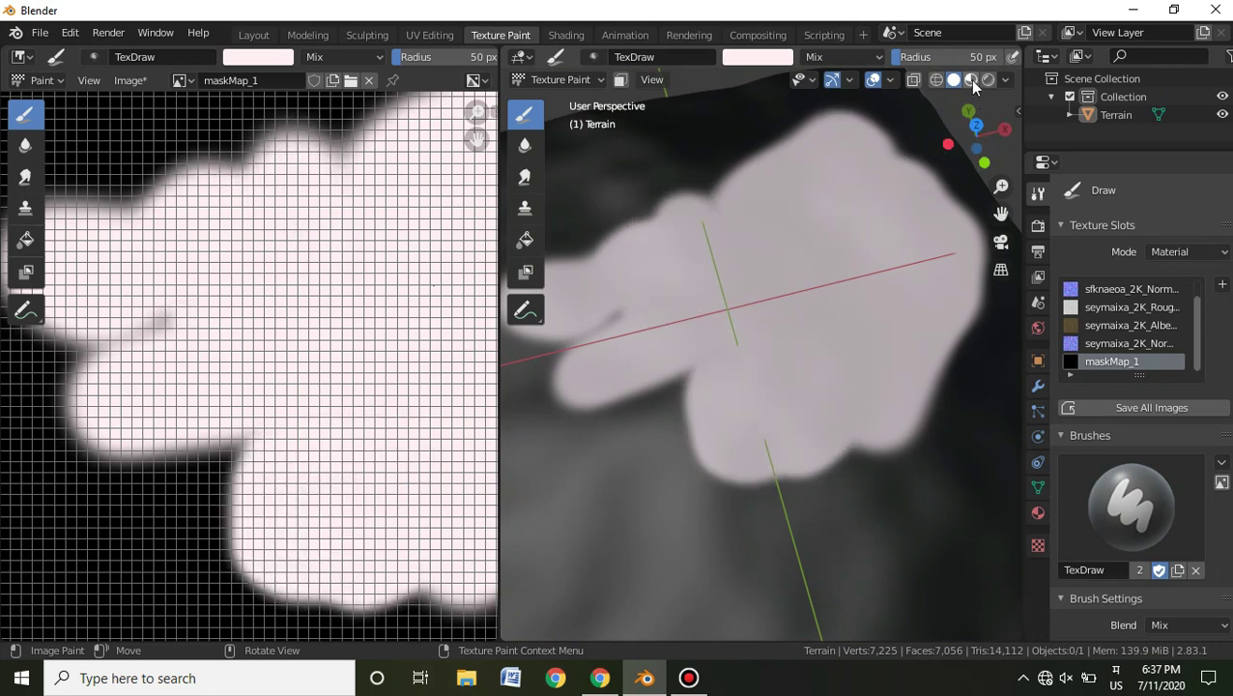
left_click(970, 80)
scroll(850, 314, "down", 5)
scroll(870, 290, "up", 8)
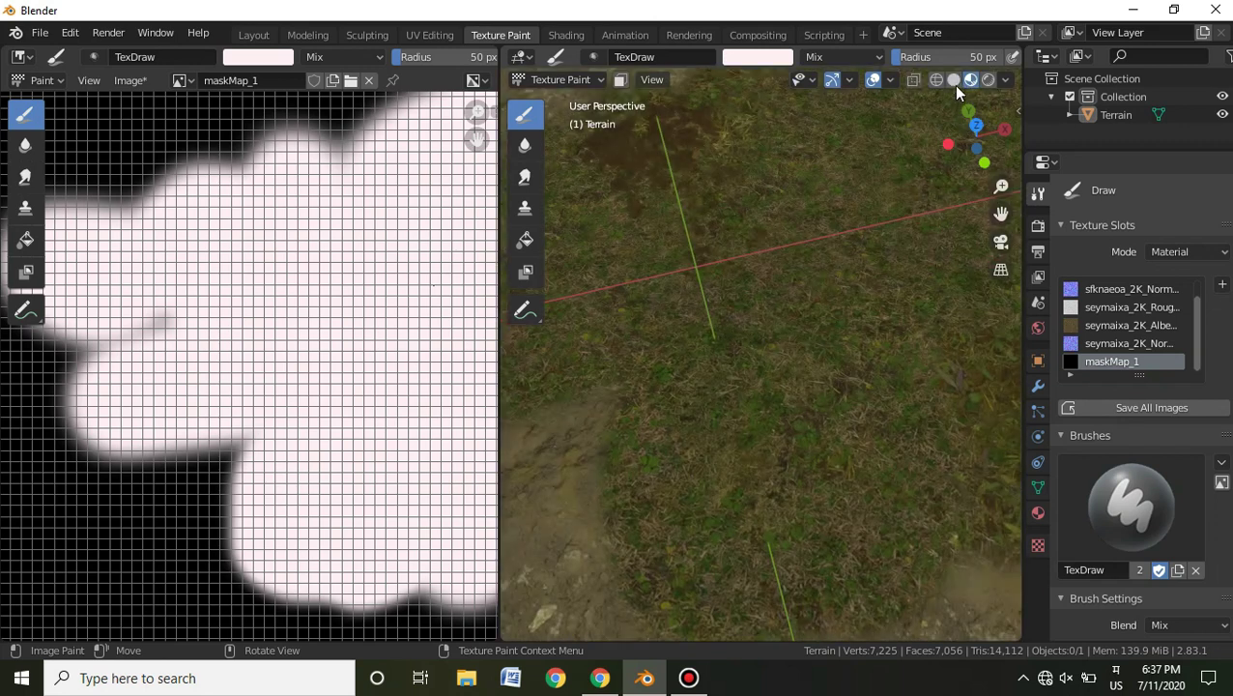
left_click(953, 81)
scroll(773, 318, "down", 4)
mouse_move(657, 319)
left_mouse_down()
mouse_move(682, 251)
mouse_move(781, 318)
left_mouse_up()
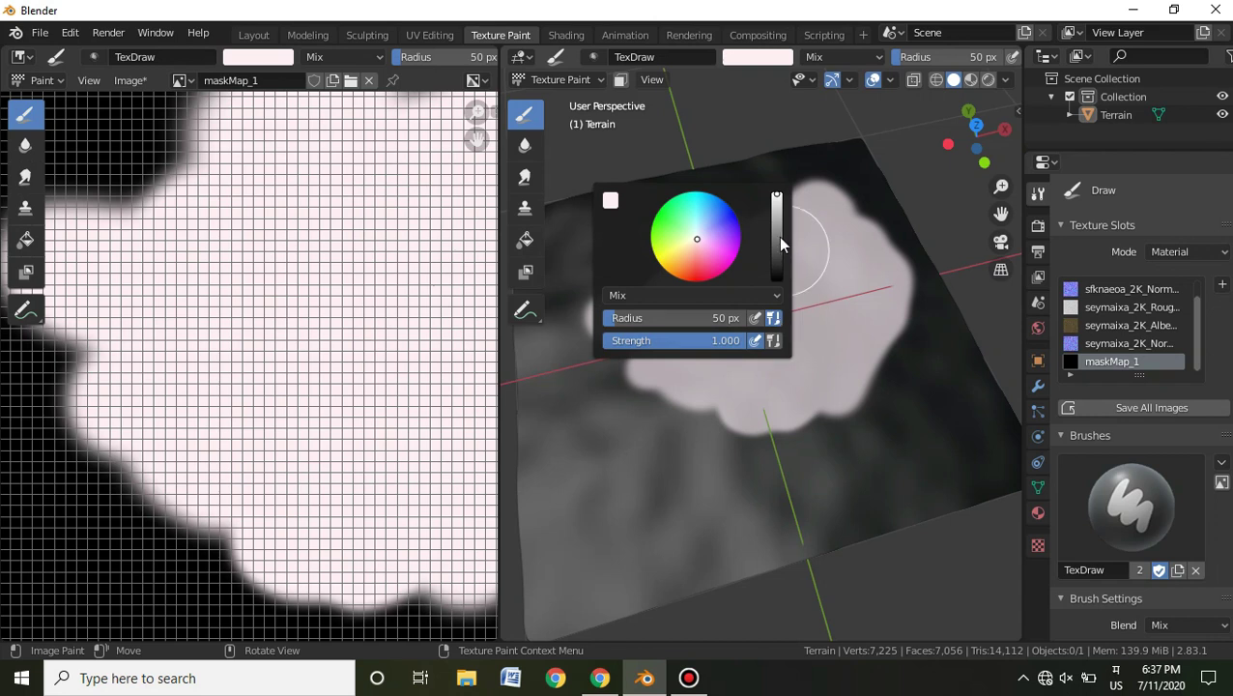
Darken the brush to mid grey, paint a band around the white patch and inspect the blended edge in Material Preview.
left_click(776, 239)
mouse_move(899, 377)
left_mouse_down()
mouse_move(763, 428)
mouse_move(656, 413)
mouse_move(591, 367)
mouse_move(658, 237)
mouse_move(918, 191)
left_mouse_up()
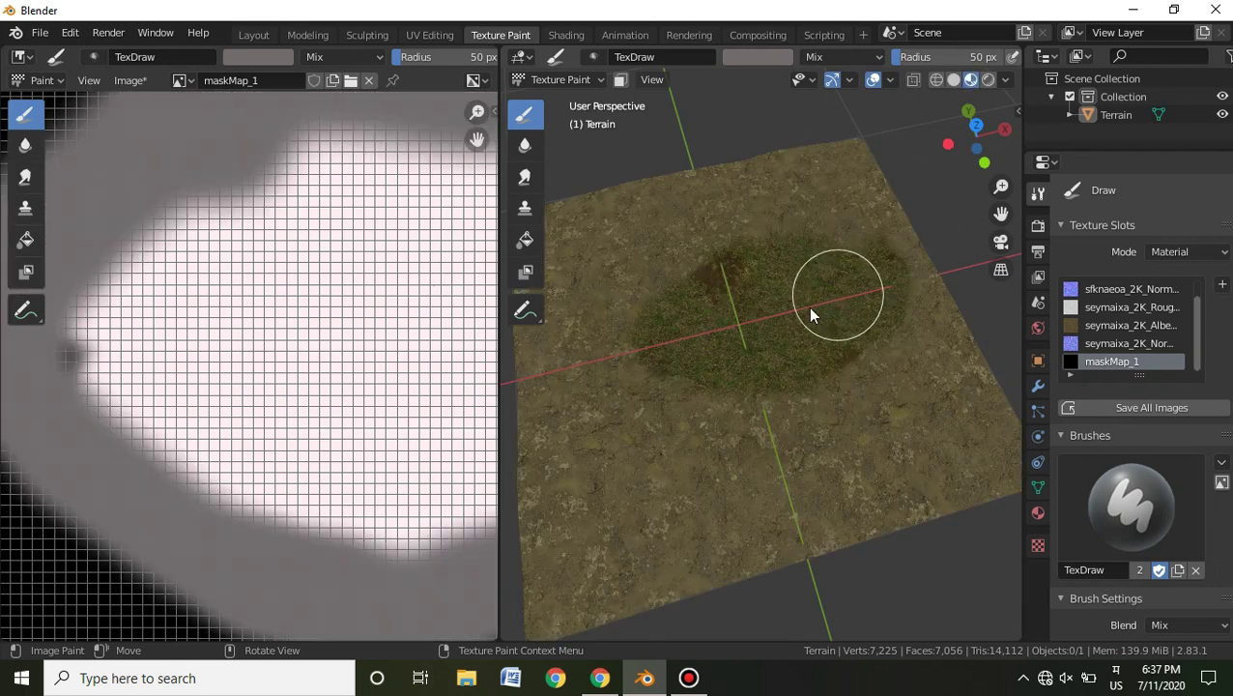
scroll(813, 305, "up", 5)
middle_click_drag(761, 288, 886, 346, "shift")
scroll(857, 314, "up", 5)
middle_click_drag(746, 235, 911, 373, "shift")
scroll(911, 375, "up", 3)
scroll(856, 309, "up", 1)
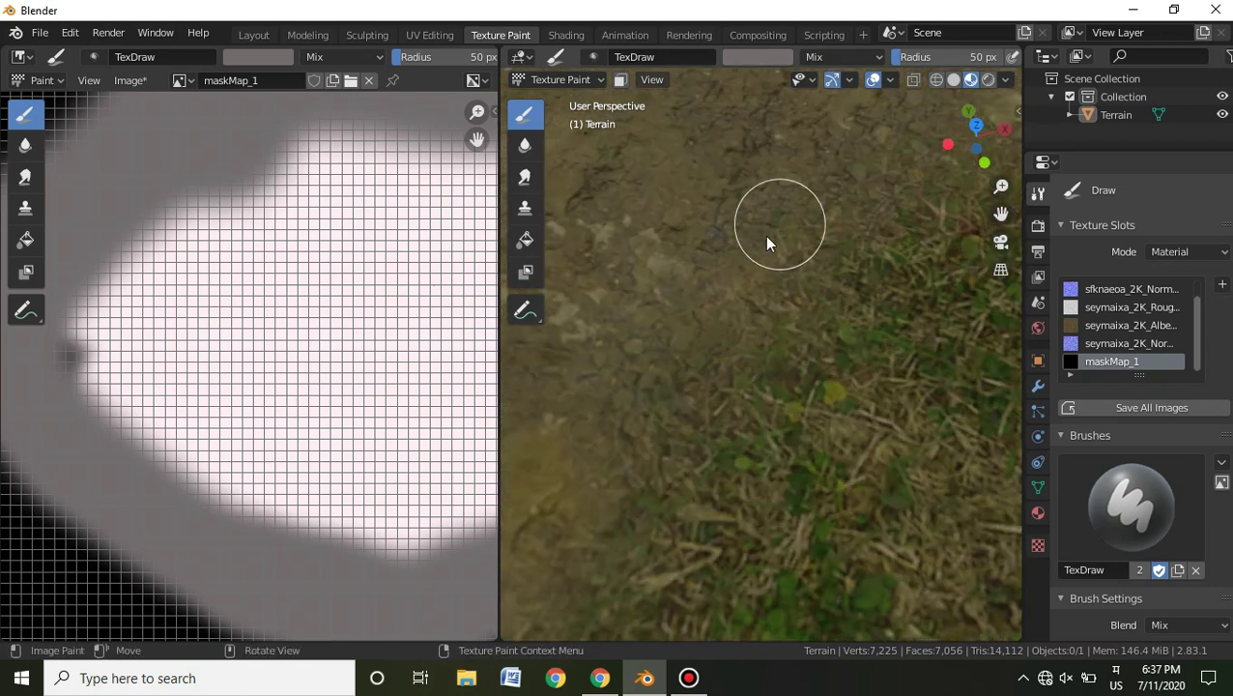
Lighten the brush to a light grey and dab it on the edge of the grass patch.
right_click(720, 280)
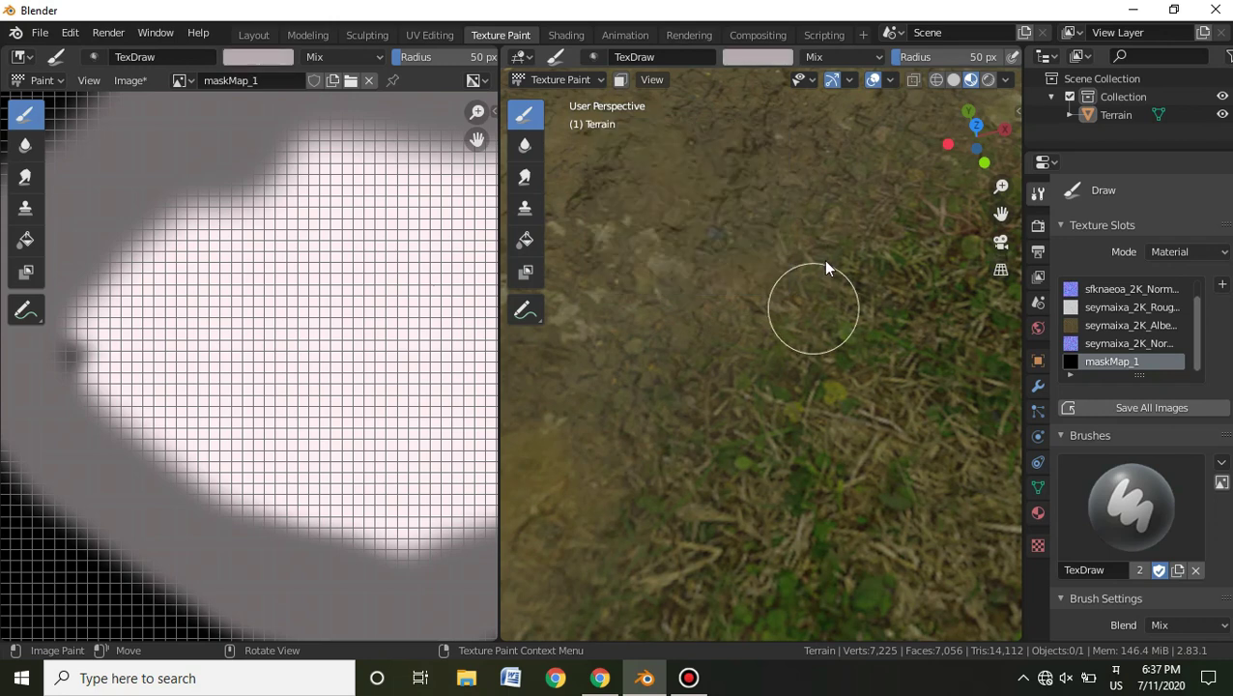
scroll(845, 324, "down", 5)
scroll(903, 365, "up", 2)
scroll(914, 378, "down", 4)
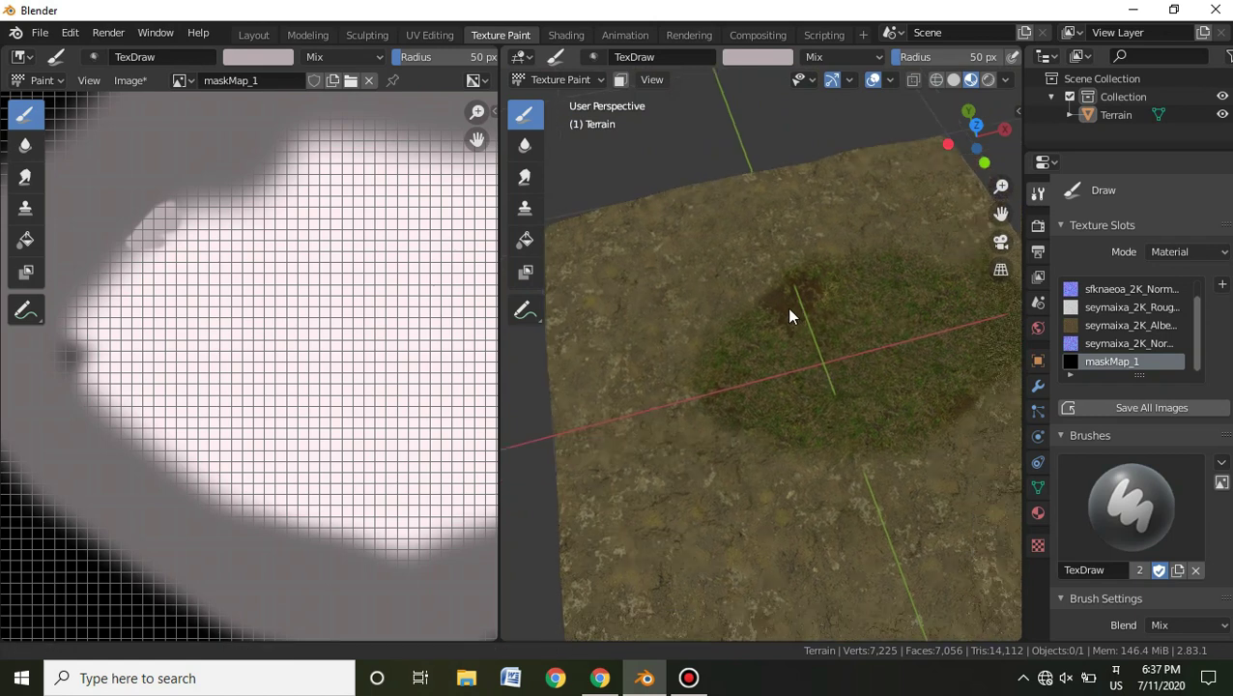
scroll(790, 322, "down", 2)
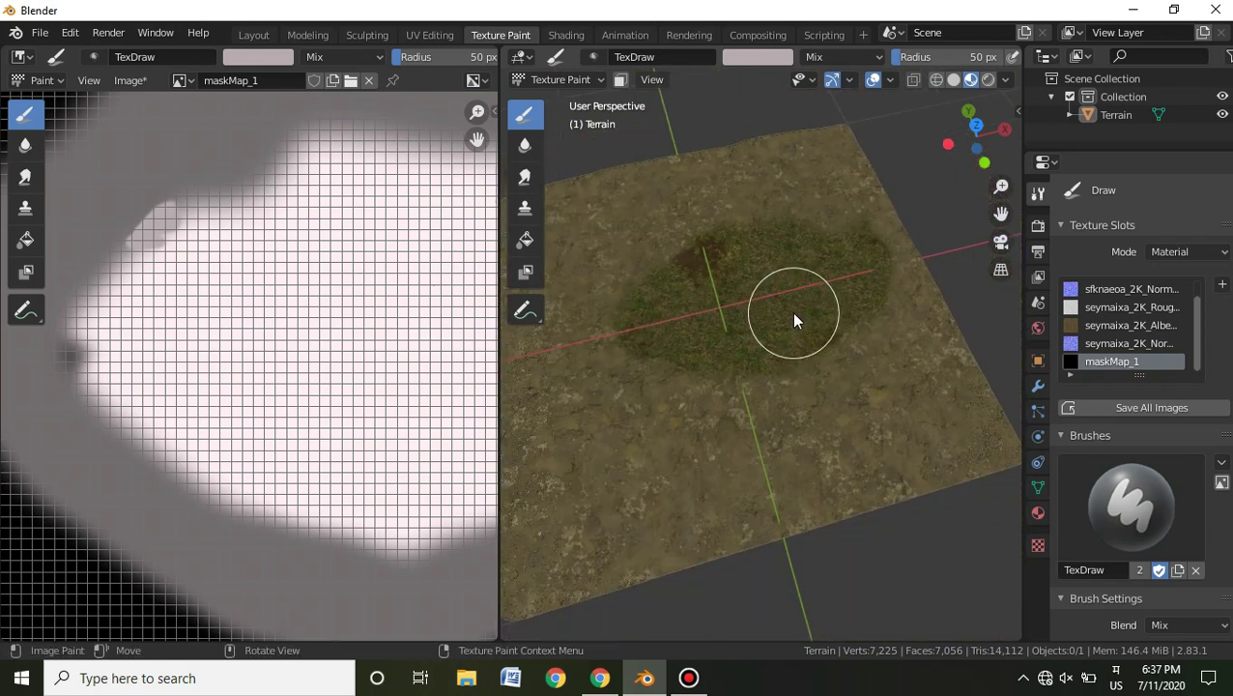
Return to the Shading workspace, set its viewport to Solid shading and bring the Mix Shader and Material Output nodes into view.
left_click(563, 35)
left_click(952, 80)
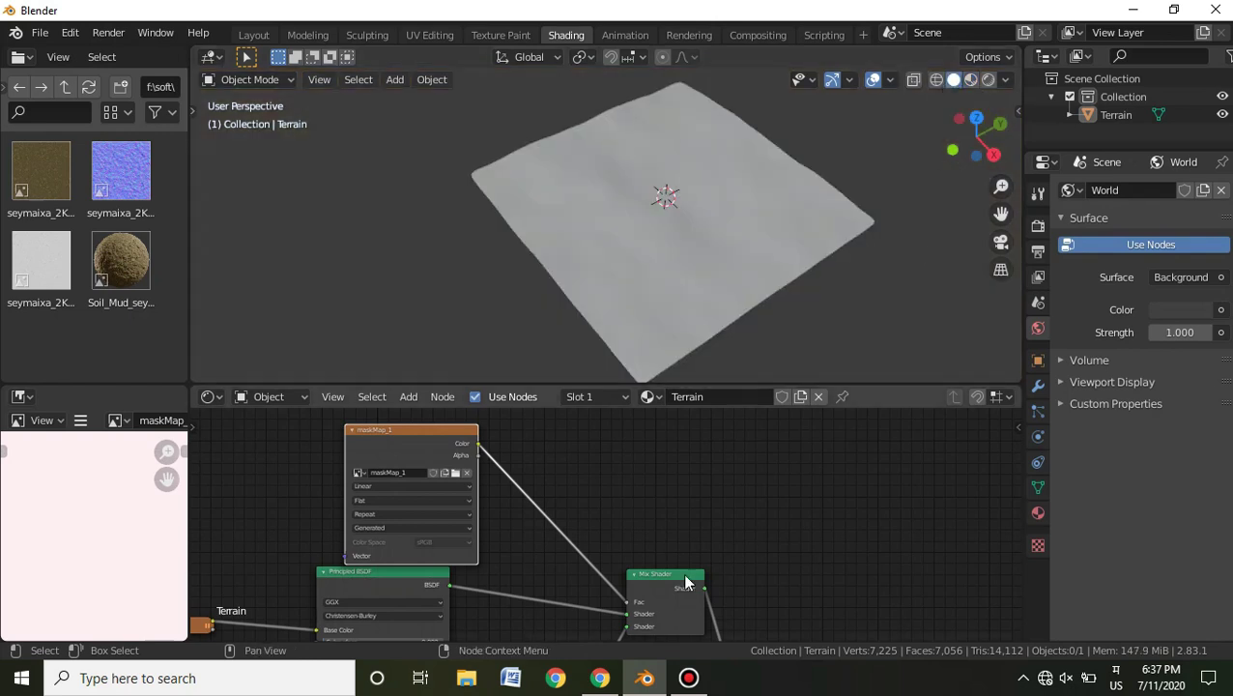
scroll(751, 528, "down", 3)
left_click_drag(555, 431, 506, 489)
left_click(506, 421)
middle_click_drag(734, 536, 607, 445)
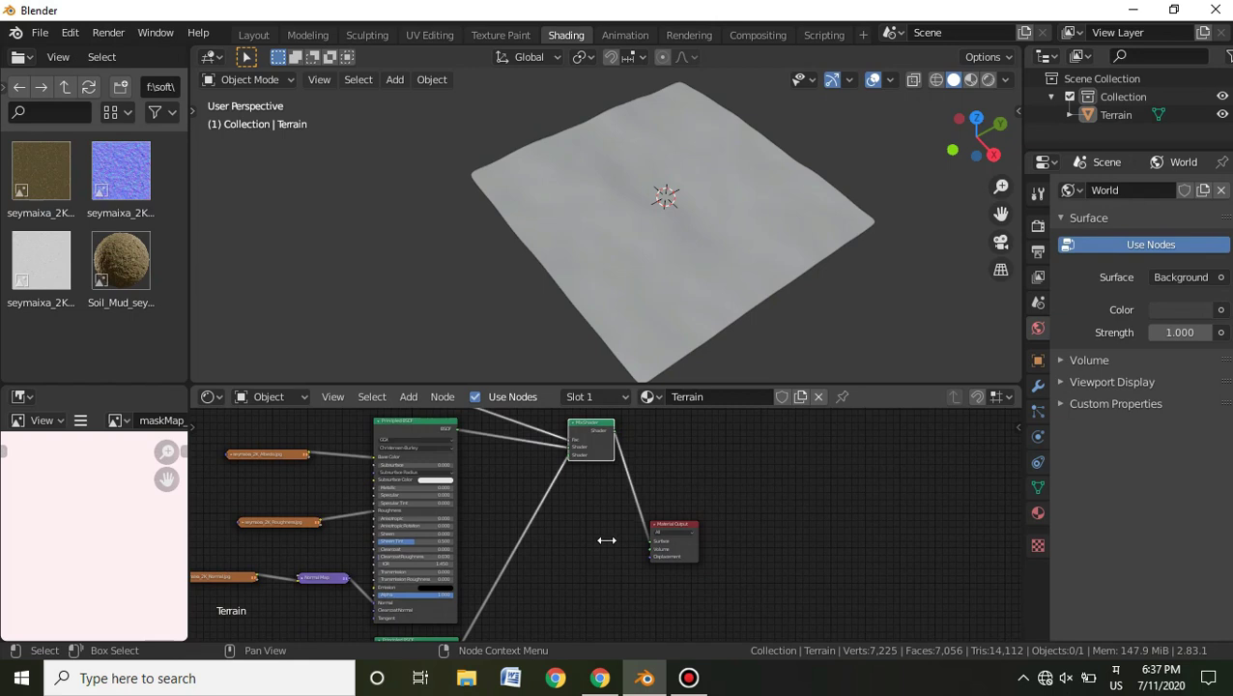
Collapse the maskMap_1 node and place it just above the soil Principled BSDF.
left_click_drag(608, 458, 620, 630)
middle_click_drag(757, 527, 799, 392)
left_click_drag(660, 490, 662, 424)
middle_click_drag(711, 479, 723, 583)
left_click_drag(668, 534, 667, 433)
middle_click_drag(702, 477, 754, 591)
left_click_drag(721, 542, 714, 530)
left_click_drag(482, 488, 433, 494)
Duplicate a Principled BSDF node and place the unlinked copy above the maskMap_1 node.
left_click(514, 515)
middle_click_drag(701, 489, 856, 546)
key("shift+d")
left_click_drag(719, 417, 724, 641)
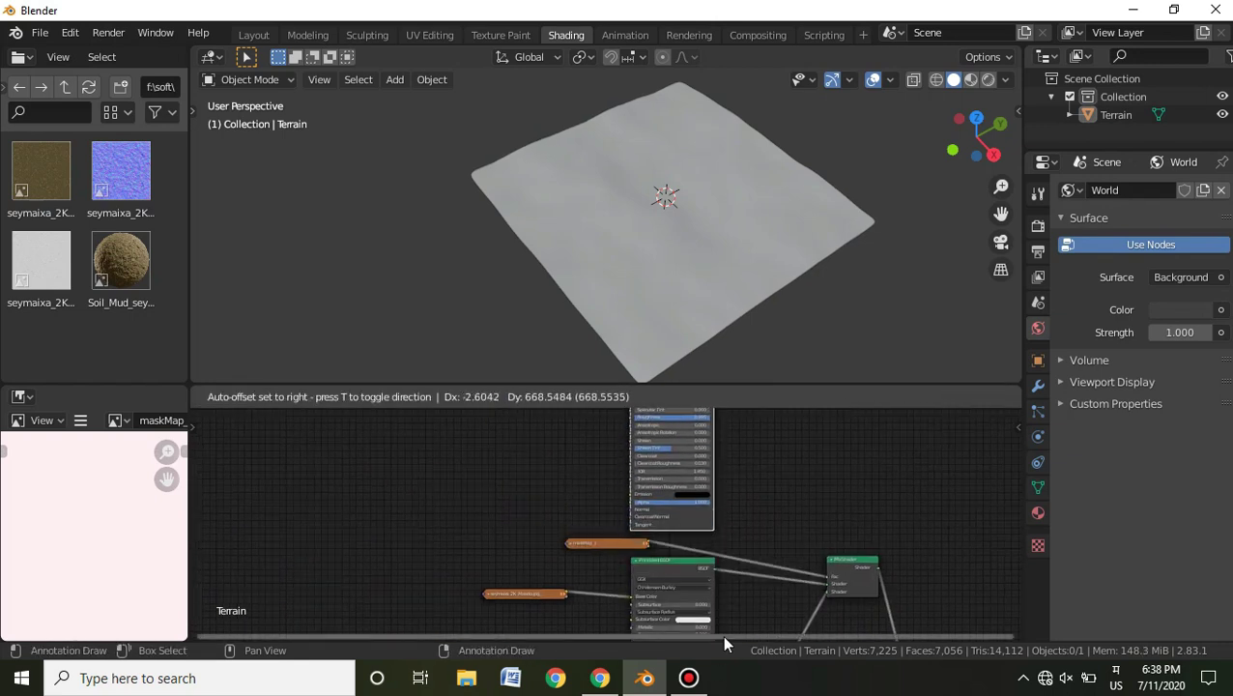
Browse to the parent texture folder, bring the TexturesCom grass image into the node editor and place it beside the new Principled BSDF.
left_click(73, 92)
scroll(168, 250, "down", 10)
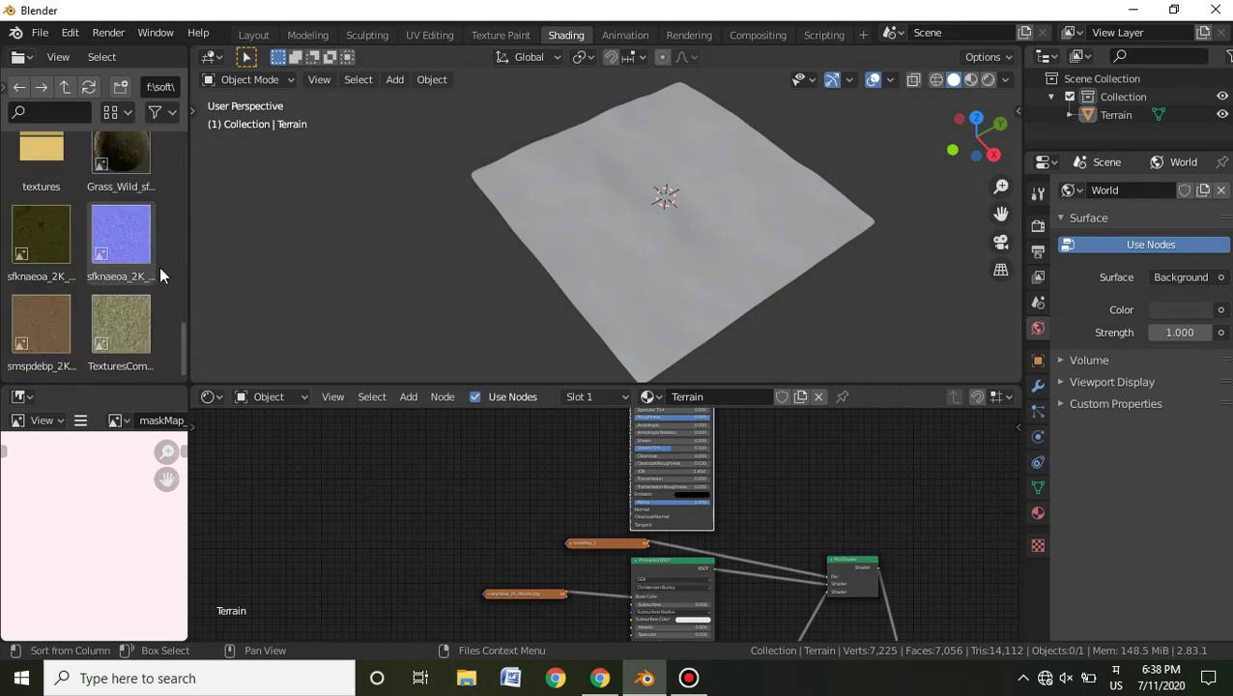
left_click_drag(123, 321, 410, 450)
middle_click_drag(622, 509, 707, 602)
left_click_drag(519, 548, 579, 463)
middle_click_drag(636, 477, 558, 515)
scroll(560, 515, "up", 4)
left_click_drag(460, 493, 459, 475)
middle_click_drag(555, 494, 493, 515)
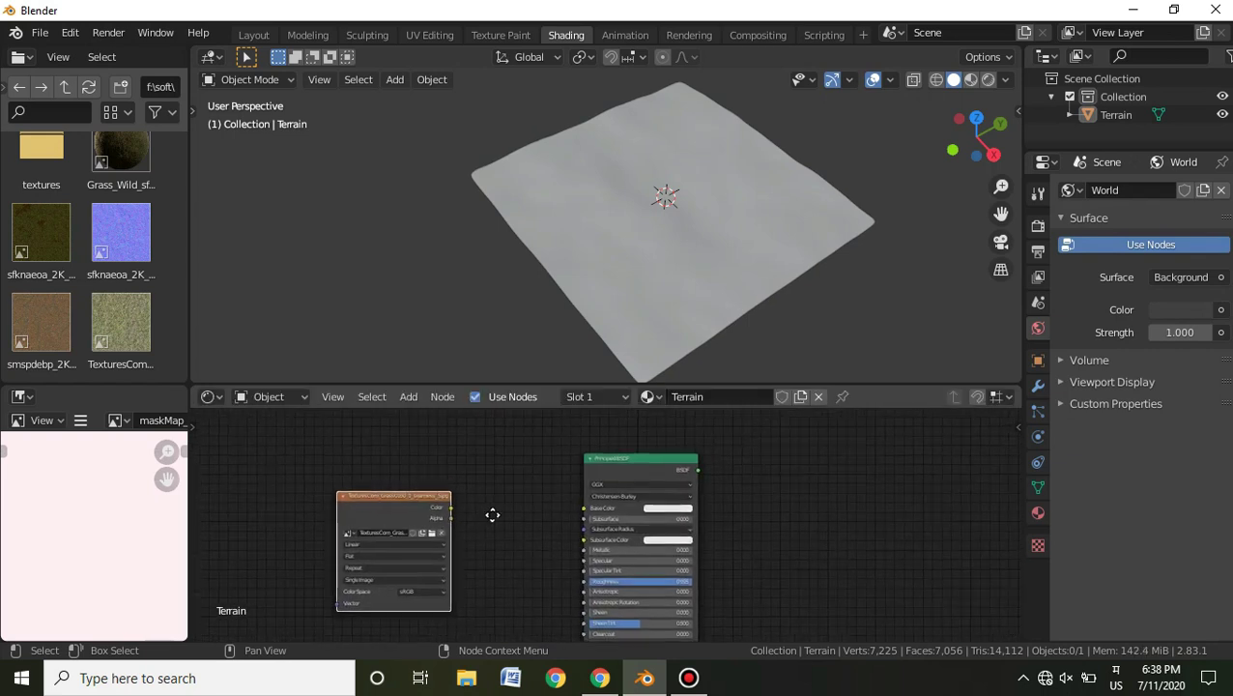
Connect the TexturesCom grass image's Color output to the Base Color of the new Principled BSDF.
scroll(407, 505, "up", 2)
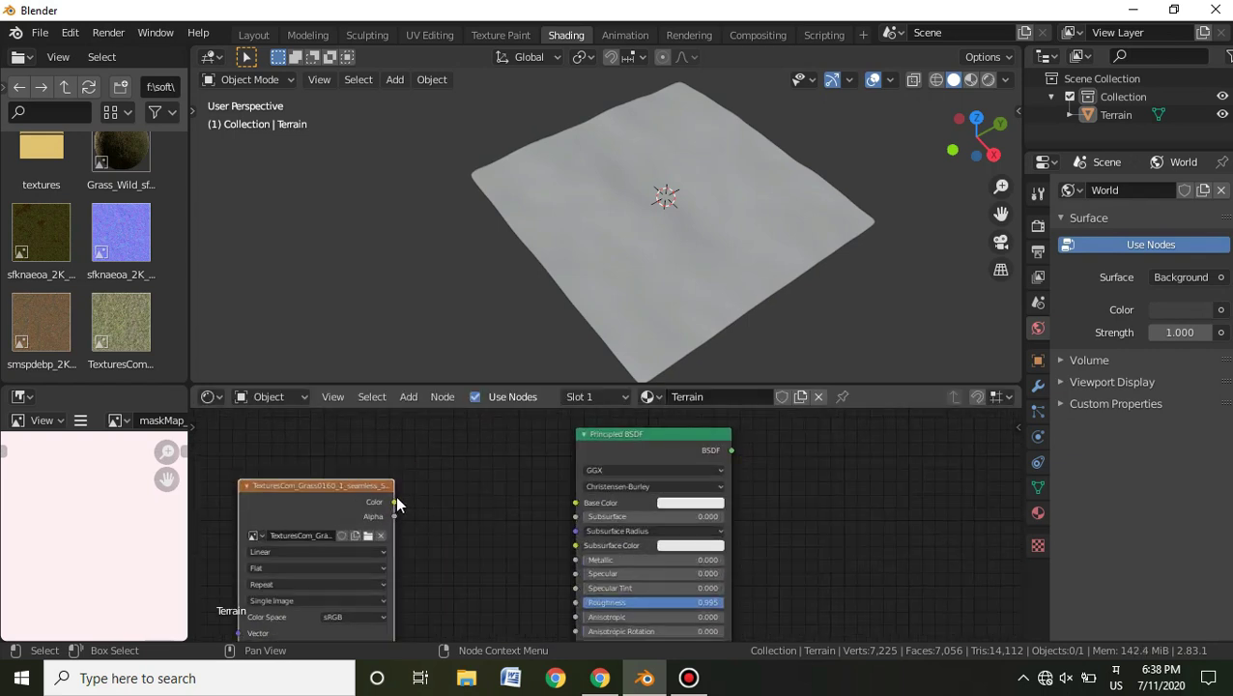
left_click_drag(395, 503, 576, 502)
scroll(795, 547, "down", 4)
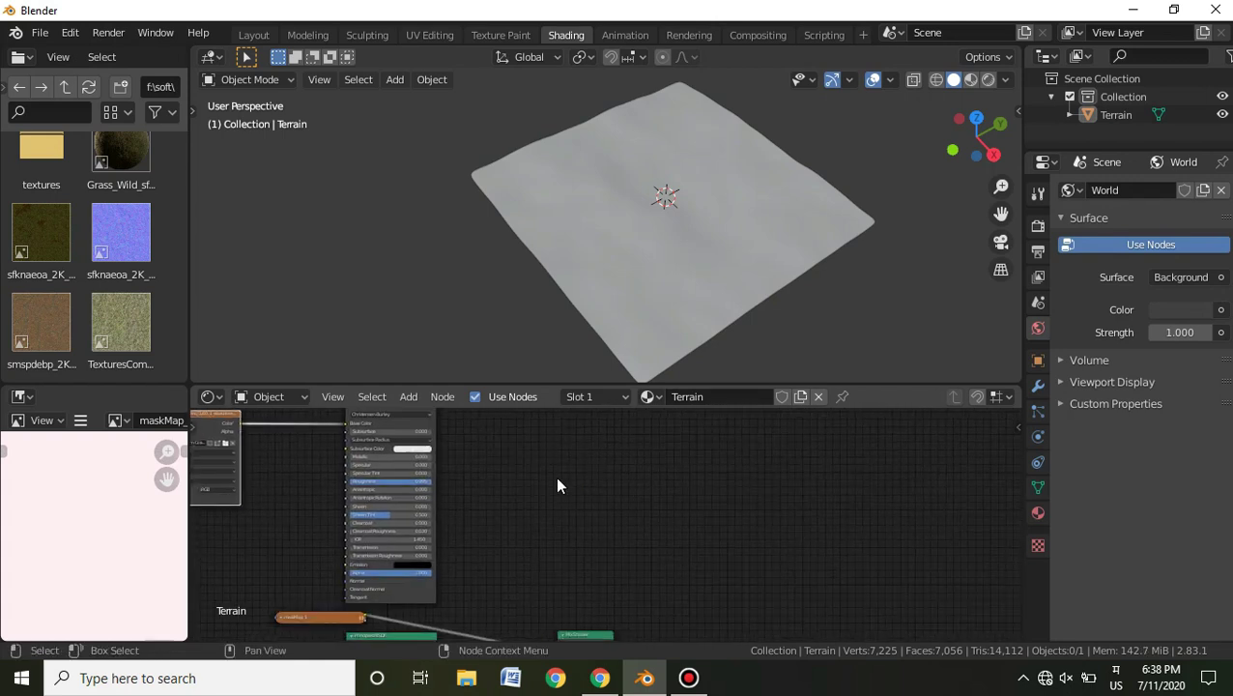
Collapse the new Principled BSDF and place it lower, just above the maskMap_1 node.
scroll(477, 457, "down", 2)
middle_click_drag(444, 440, 478, 497)
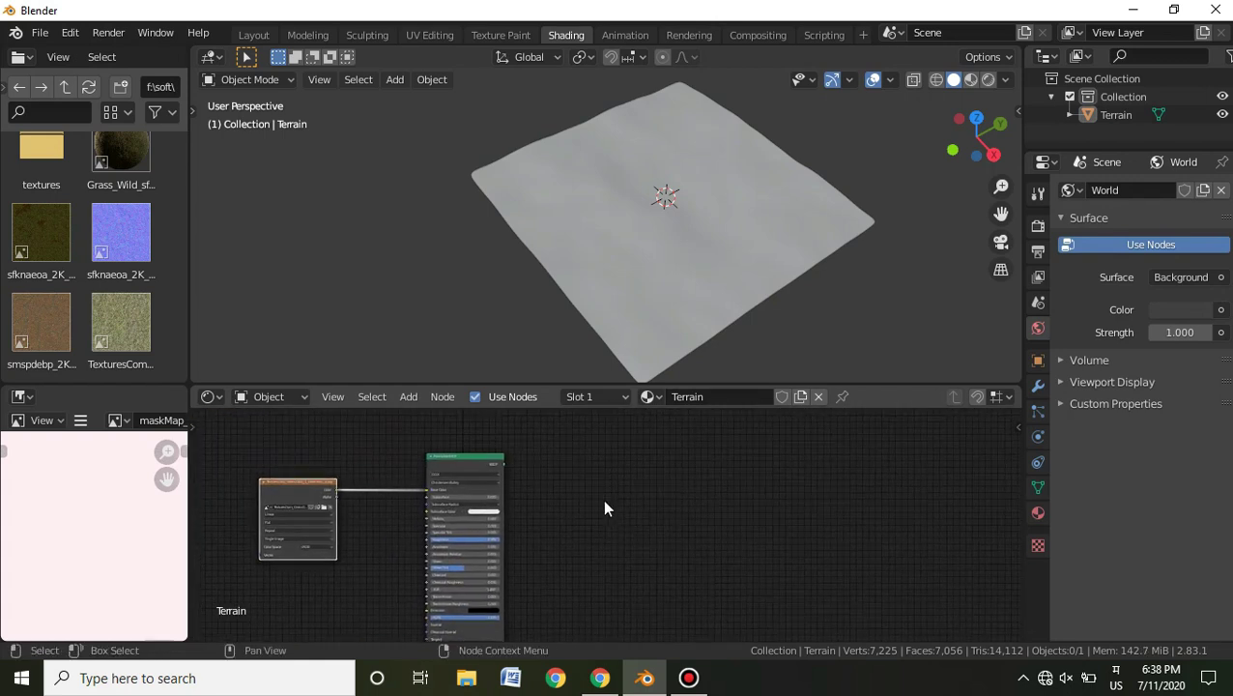
left_click(432, 456)
left_click_drag(444, 456, 441, 541)
middle_click_drag(467, 550, 435, 498)
left_click_drag(418, 508, 423, 538)
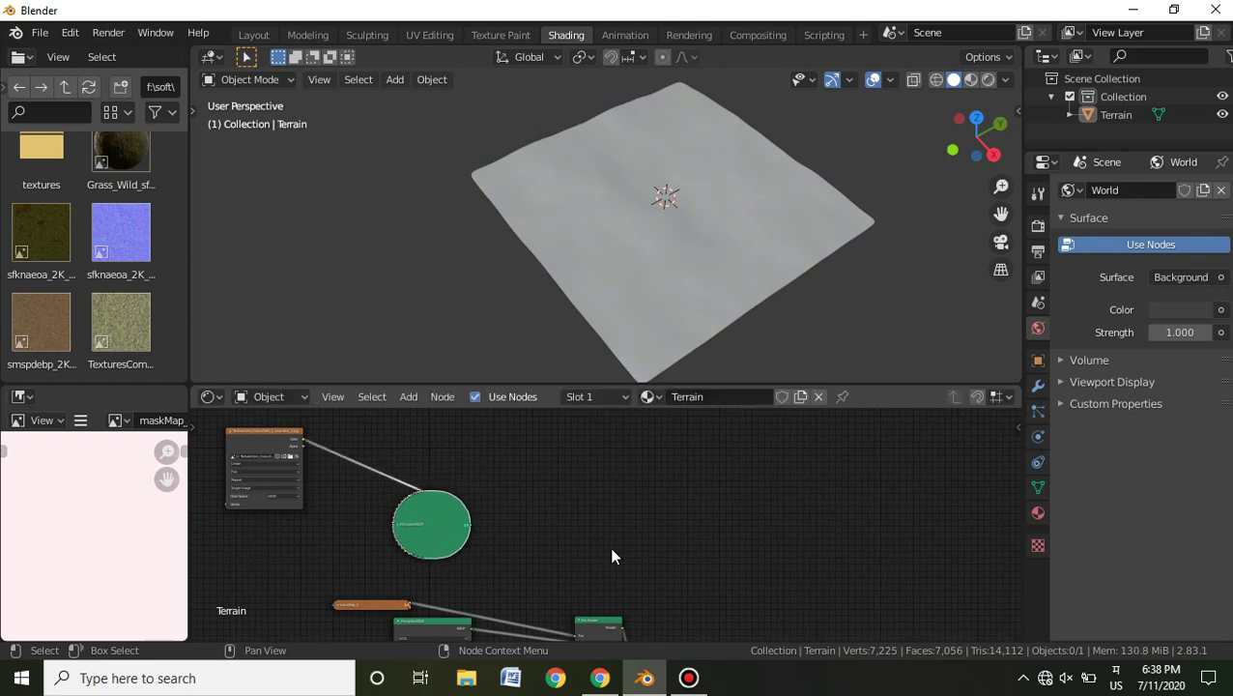
Move the Material Output node above the Mix Shader and cut the link between the two nodes.
middle_click_drag(624, 617, 575, 567)
middle_click_drag(666, 586, 648, 477)
left_click_drag(612, 585, 633, 417)
middle_click_drag(633, 417, 623, 541)
left_click_drag(374, 490, 438, 491)
middle_click_drag(522, 510, 516, 429)
scroll(604, 527, "up", 4)
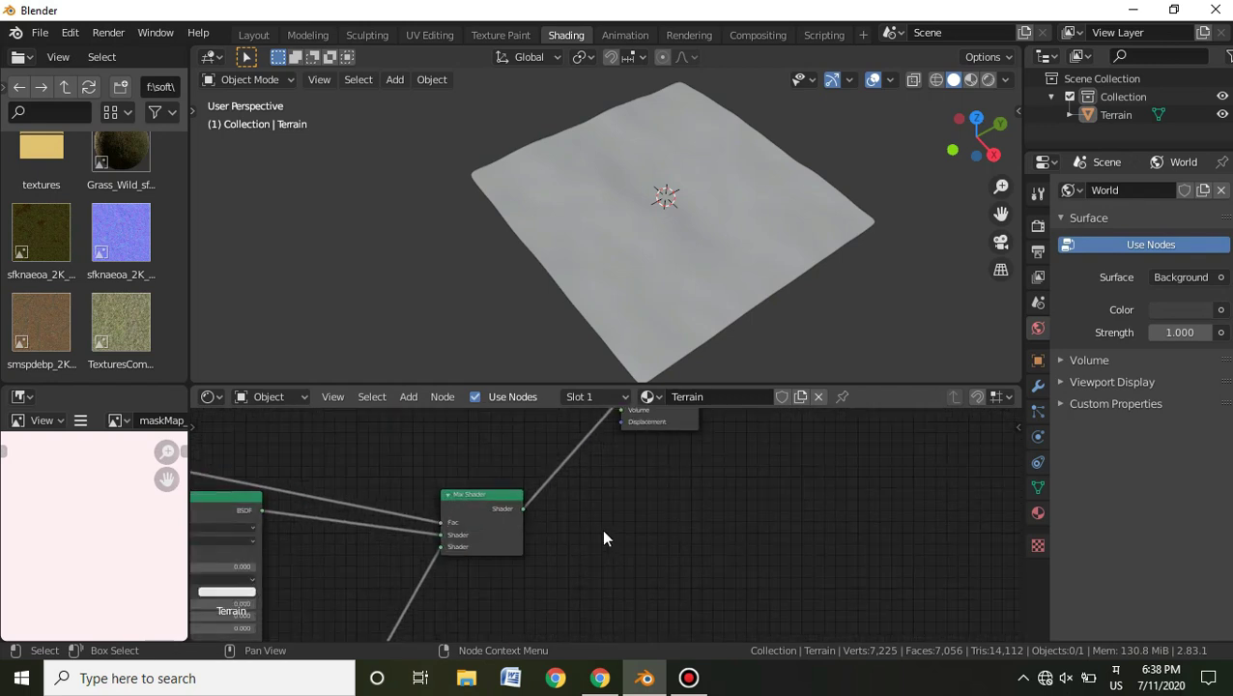
scroll(679, 503, "down", 3)
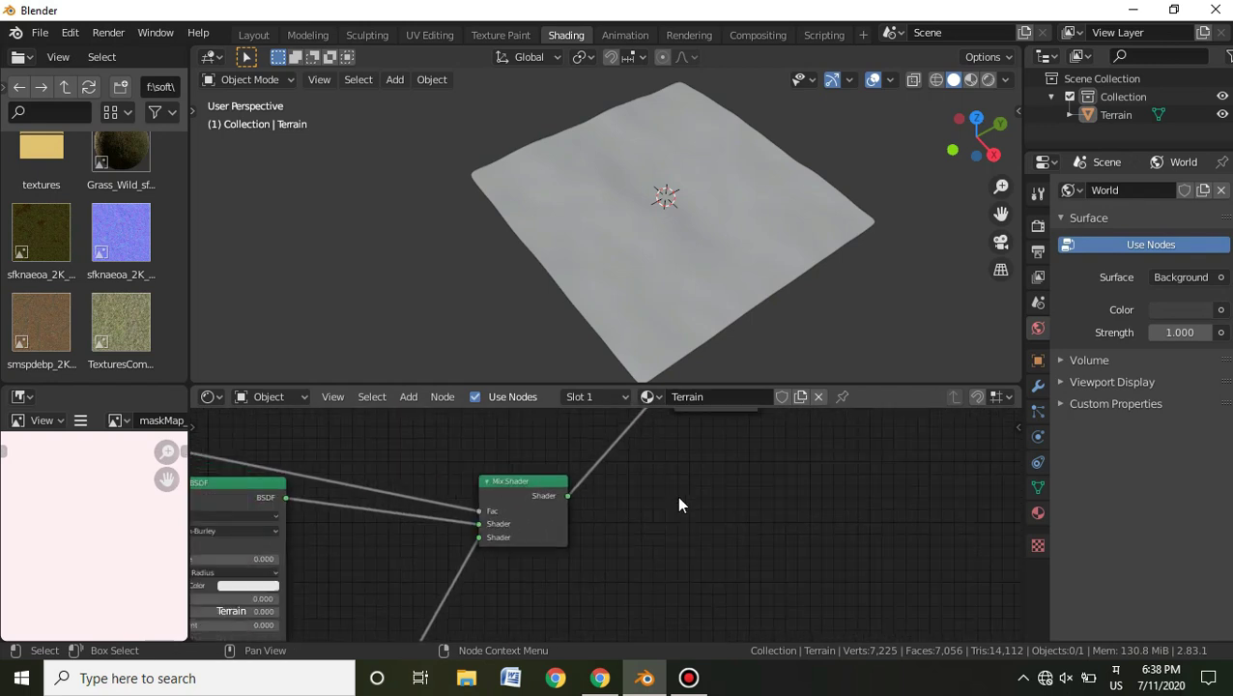
middle_click_drag(679, 504, 641, 555)
middle_click_drag(629, 497, 618, 532)
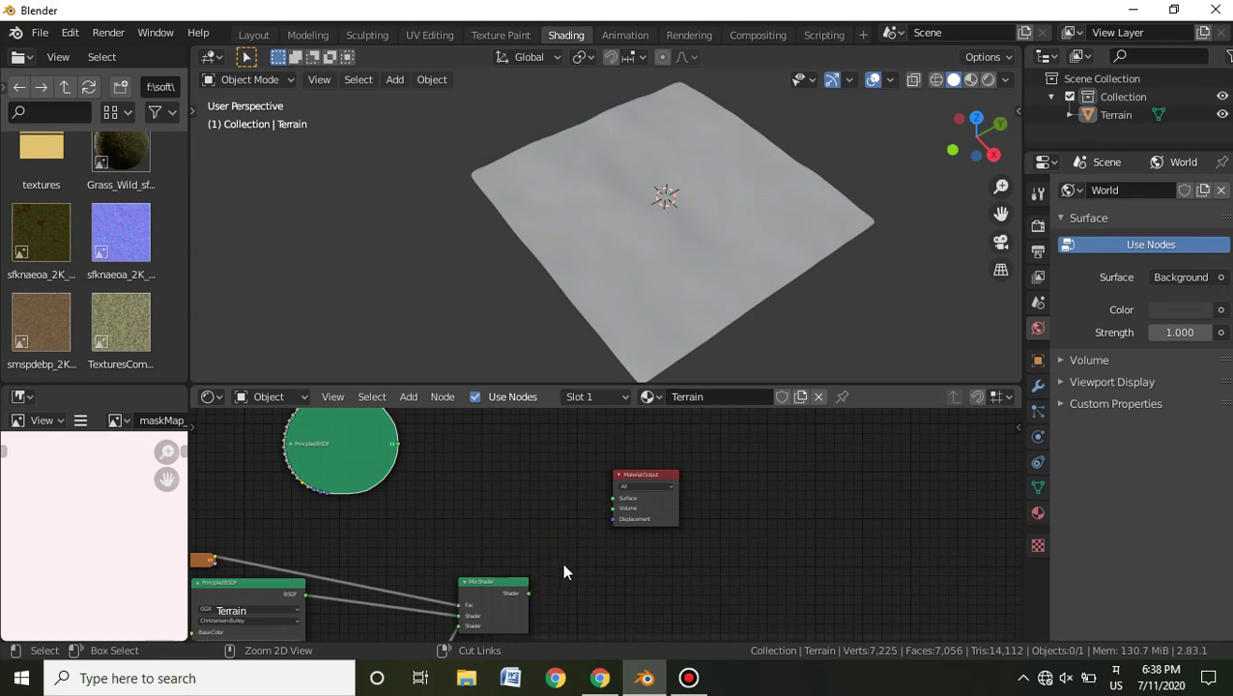
left_click_drag(656, 503, 667, 507)
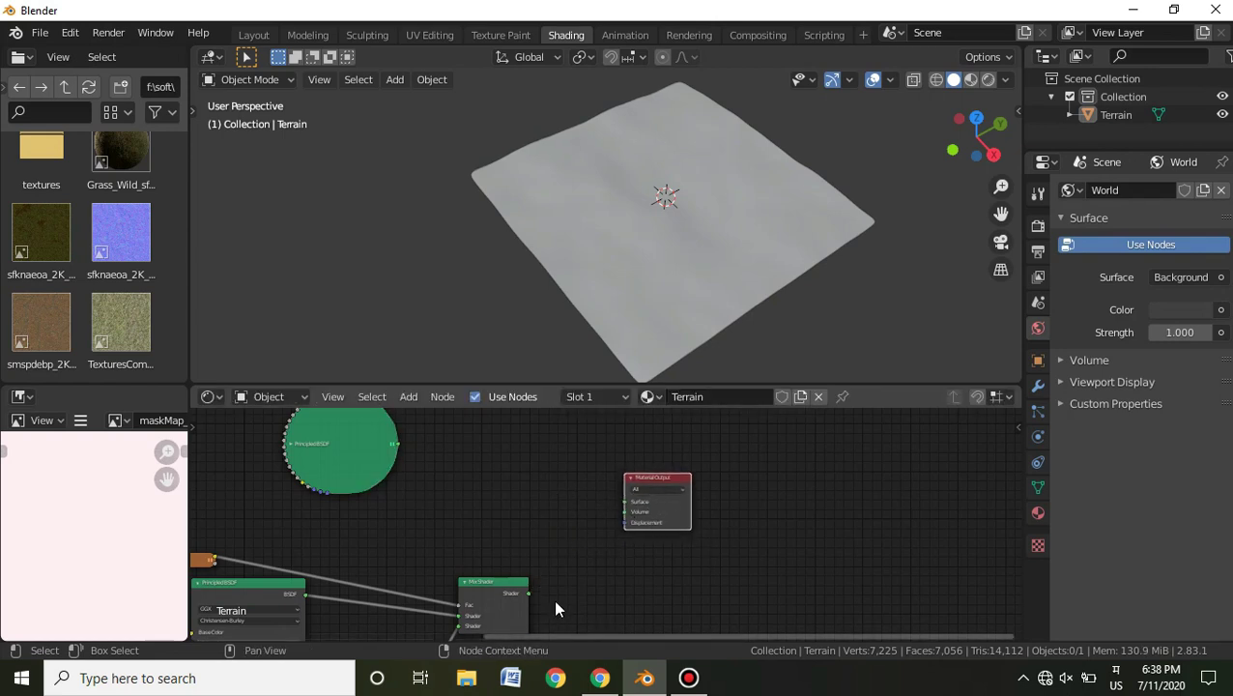
Duplicate the Mix Shader and feed the copy with the new Principled BSDF as first shader and the original Mix Shader as second.
key("shift+d")
left_click(570, 560)
scroll(570, 561, "up", 2)
left_click_drag(500, 617, 527, 542)
scroll(580, 536, "up", 1)
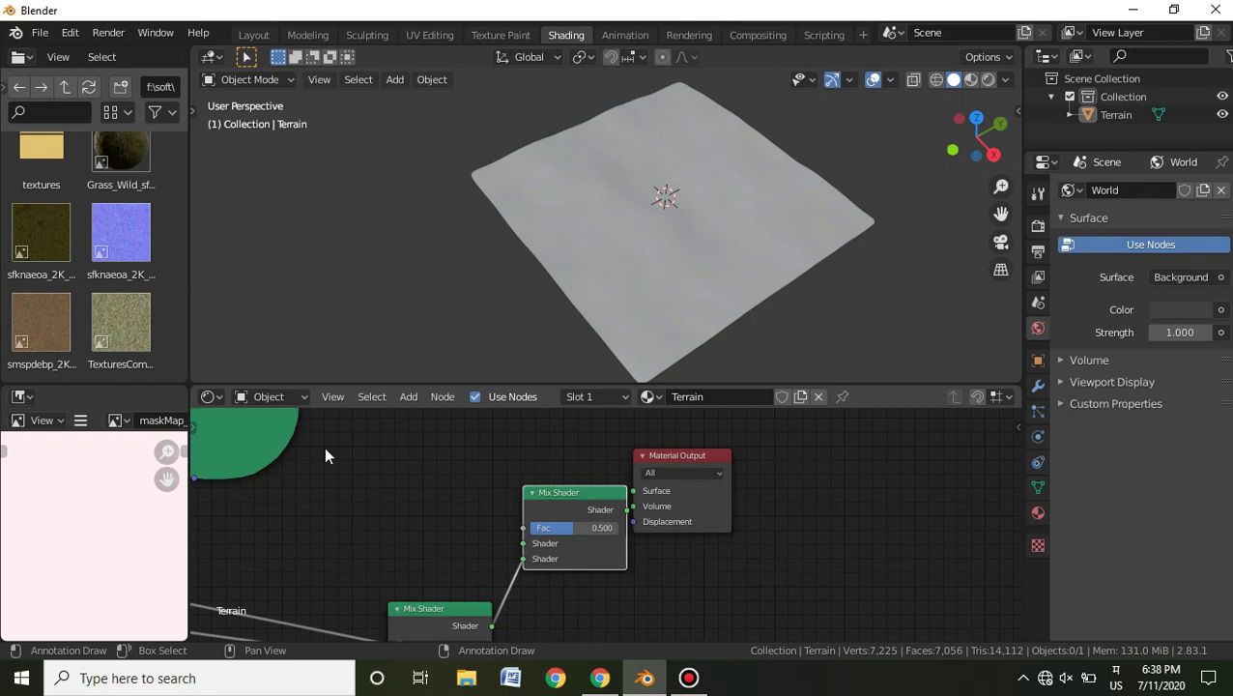
middle_click_drag(416, 504, 421, 519)
left_click_drag(306, 417, 528, 557)
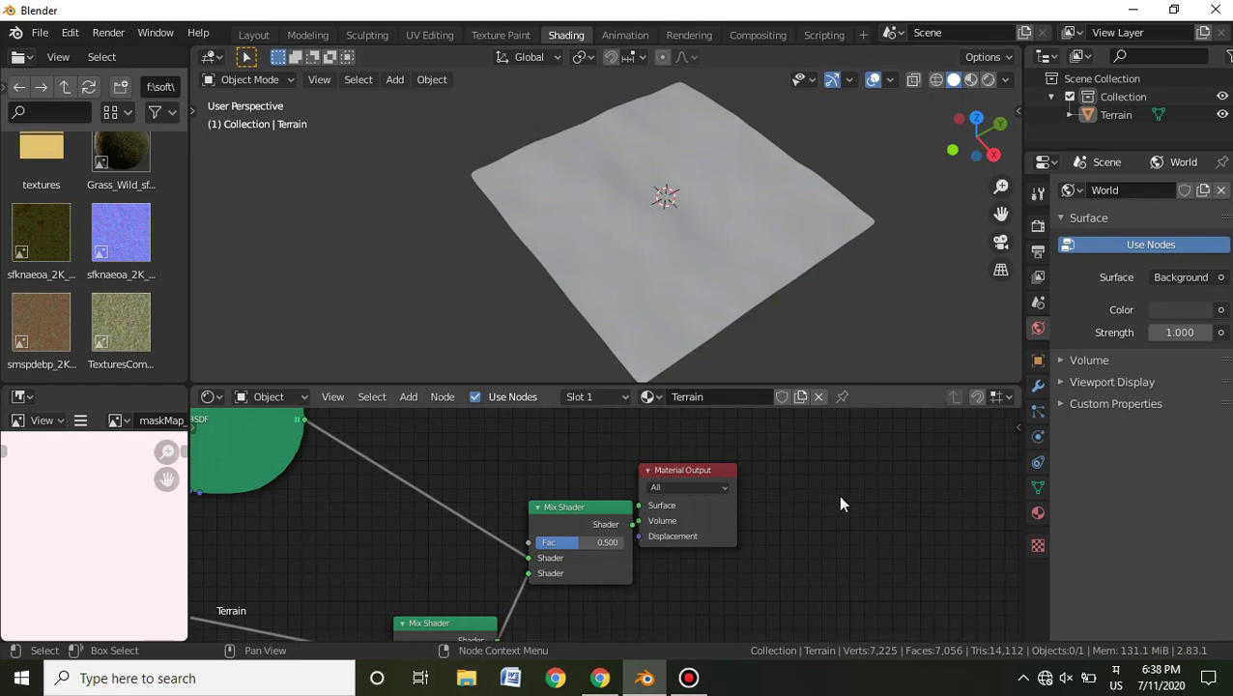
Space out the Material Output node and connect the new Mix Shader to its Surface input.
left_click_drag(723, 516, 771, 524)
left_click_drag(634, 526, 686, 513)
middle_click_drag(528, 432, 703, 499)
scroll(703, 500, "down", 2)
middle_click_drag(645, 473, 565, 445)
scroll(565, 445, "down", 1)
Preview the terrain in Material Preview shading and examine the blended textures up close.
left_click(970, 79)
scroll(887, 275, "up", 4)
scroll(888, 274, "down", 3)
middle_click_drag(893, 262, 763, 313)
scroll(847, 237, "up", 1)
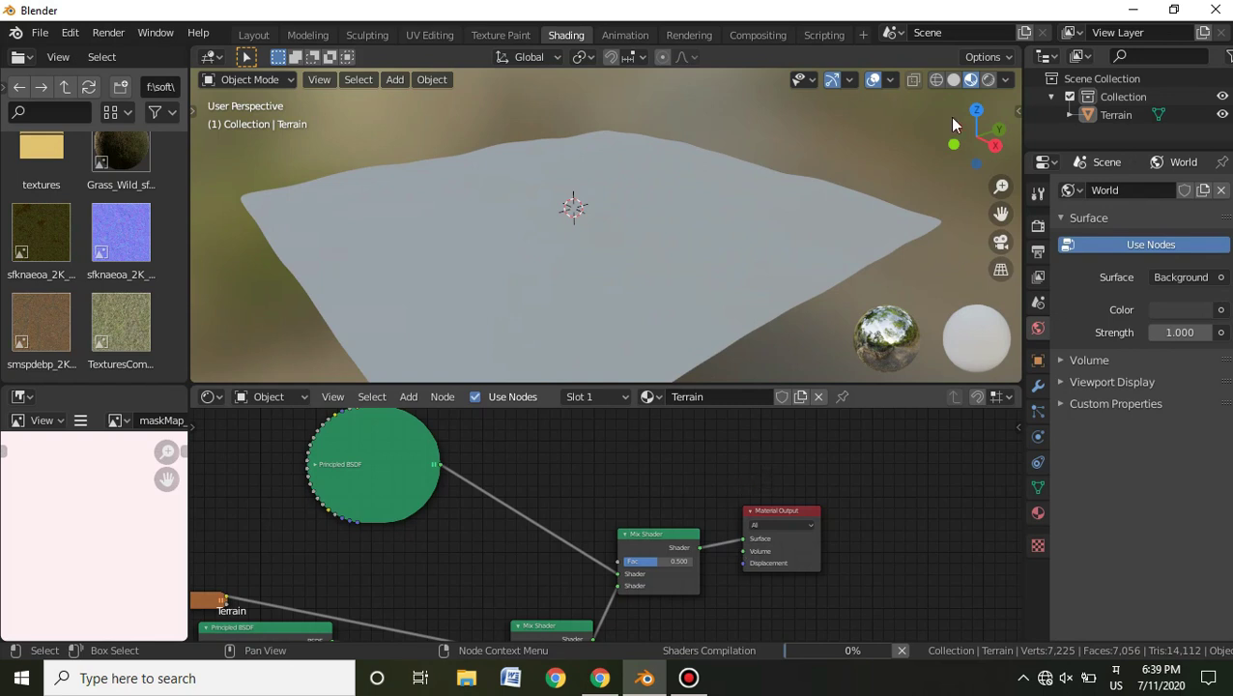
left_click(953, 80)
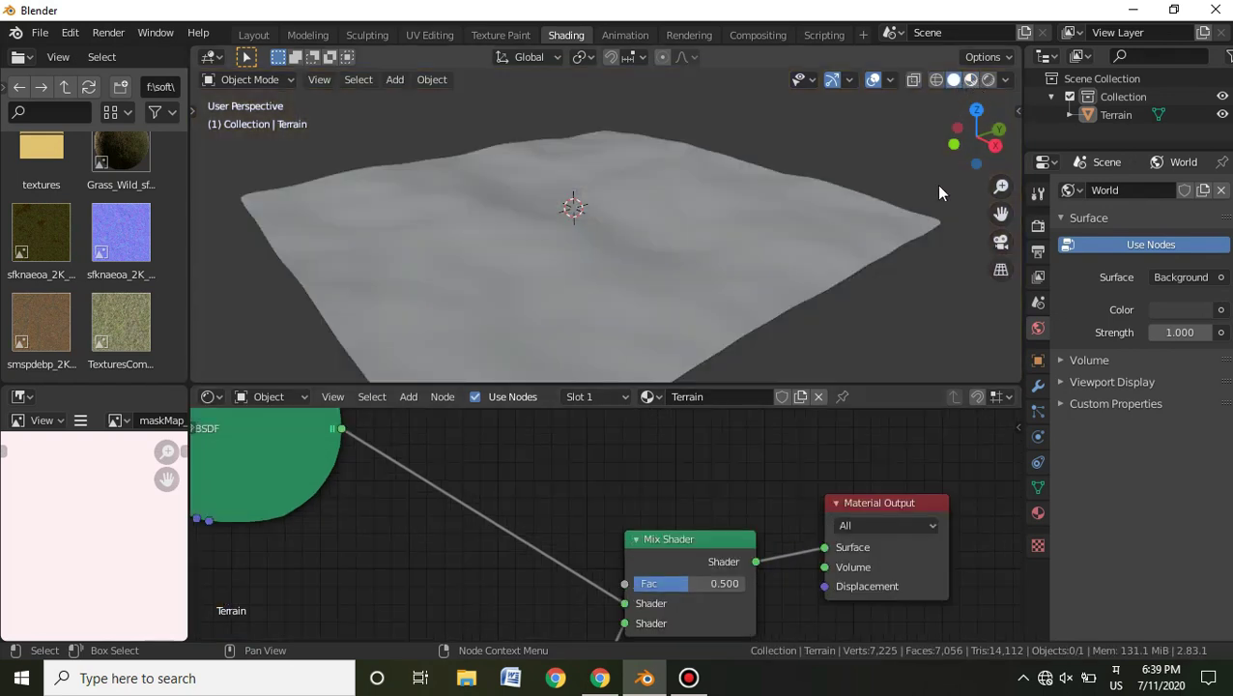
key("z")
middle_click_drag(900, 179, 825, 240)
scroll(825, 241, "up", 5)
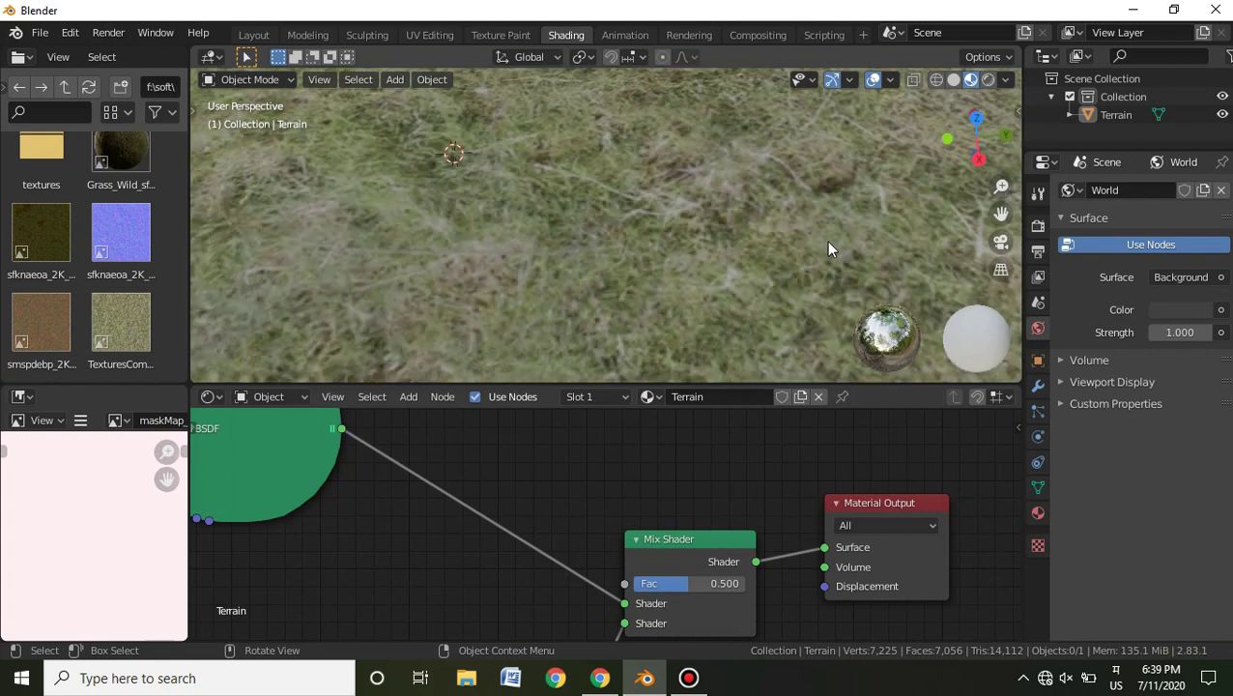
scroll(811, 232, "down", 6)
Set the new Mix Shader's Fac to 0 and return the viewport to Solid shading.
mouse_move(688, 584)
left_mouse_down()
mouse_move(630, 584)
mouse_move(744, 583)
mouse_move(633, 584)
mouse_move(711, 583)
left_mouse_up()
left_click(953, 80)
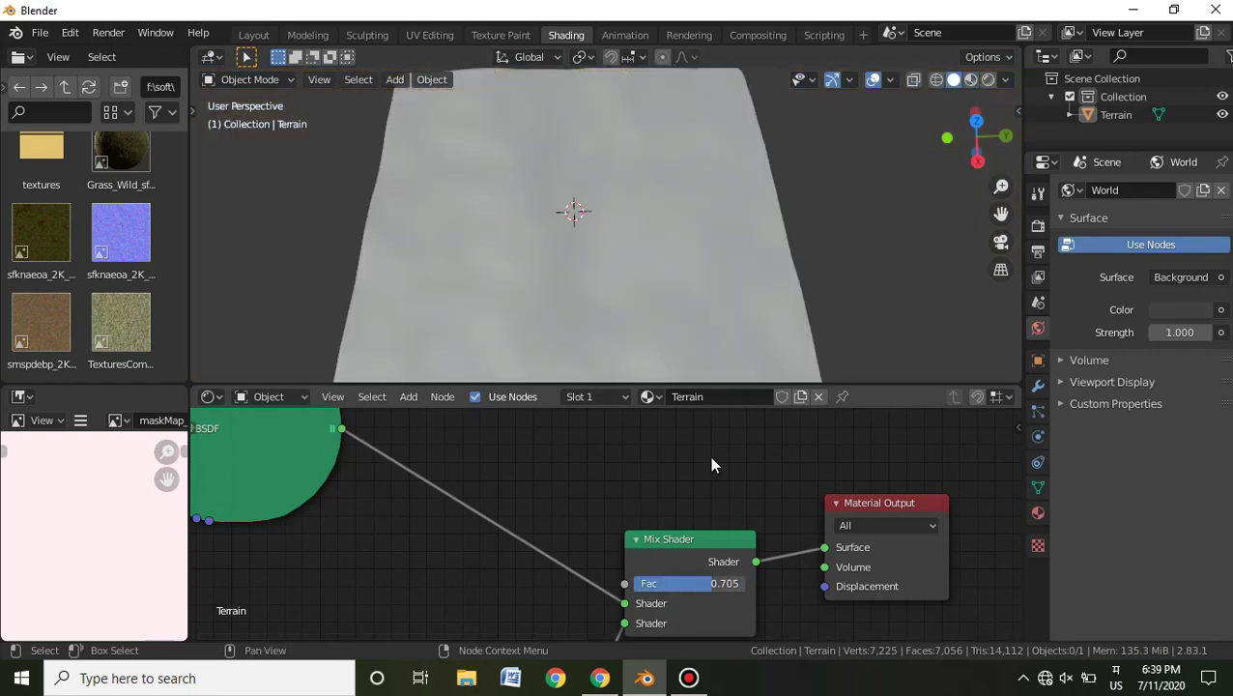
scroll(710, 462, "down", 3)
left_click(652, 562)
type("00")
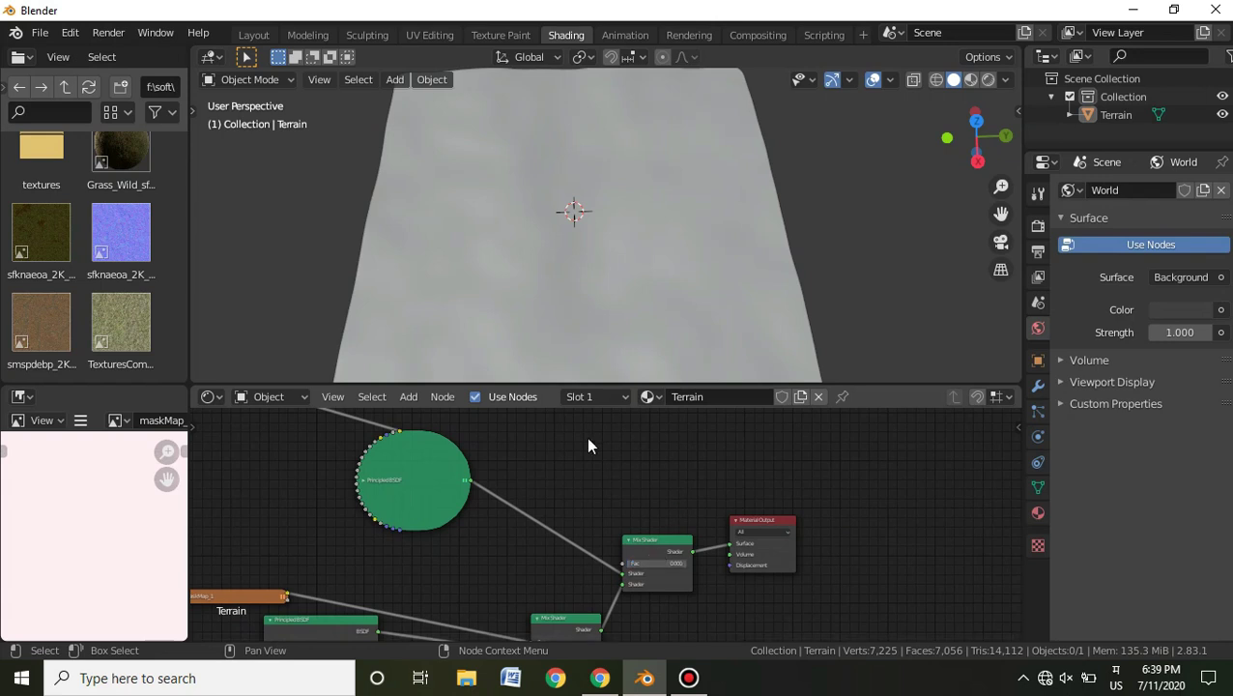
Add an Image Texture node above the new Mix Shader, beside the collapsed Principled BSDF.
middle_click_drag(588, 439, 593, 489)
key("shift+a")
left_click(570, 451)
type("ima")
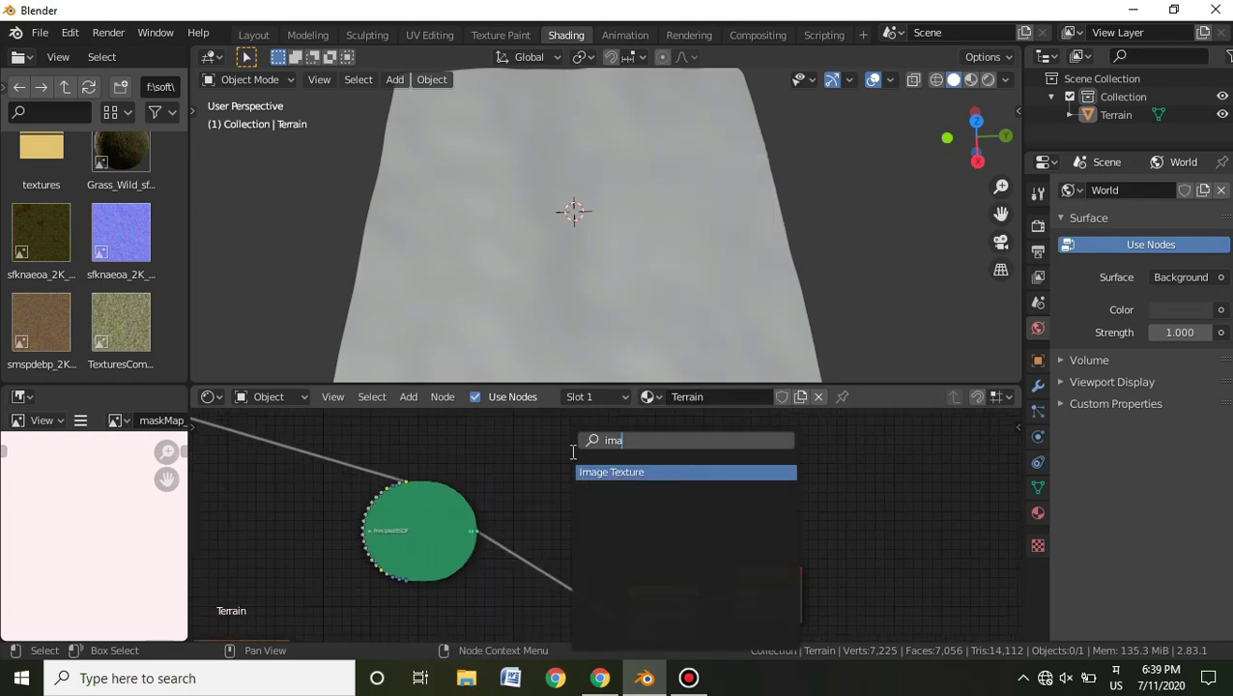
left_click(641, 472)
left_click(600, 448)
scroll(669, 510, "up", 3)
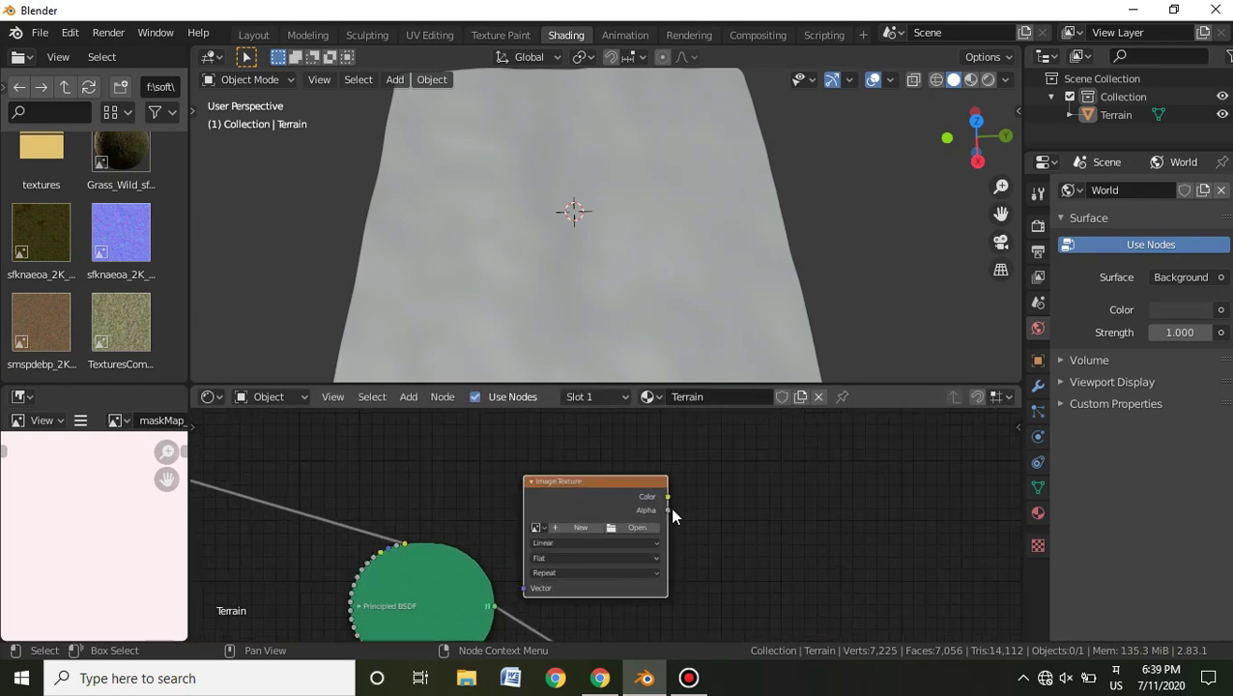
Create a new blank 1024 x 1024 px black image named mask_2 in the Image Texture node.
left_click(633, 528)
left_click(640, 474)
type("mask")
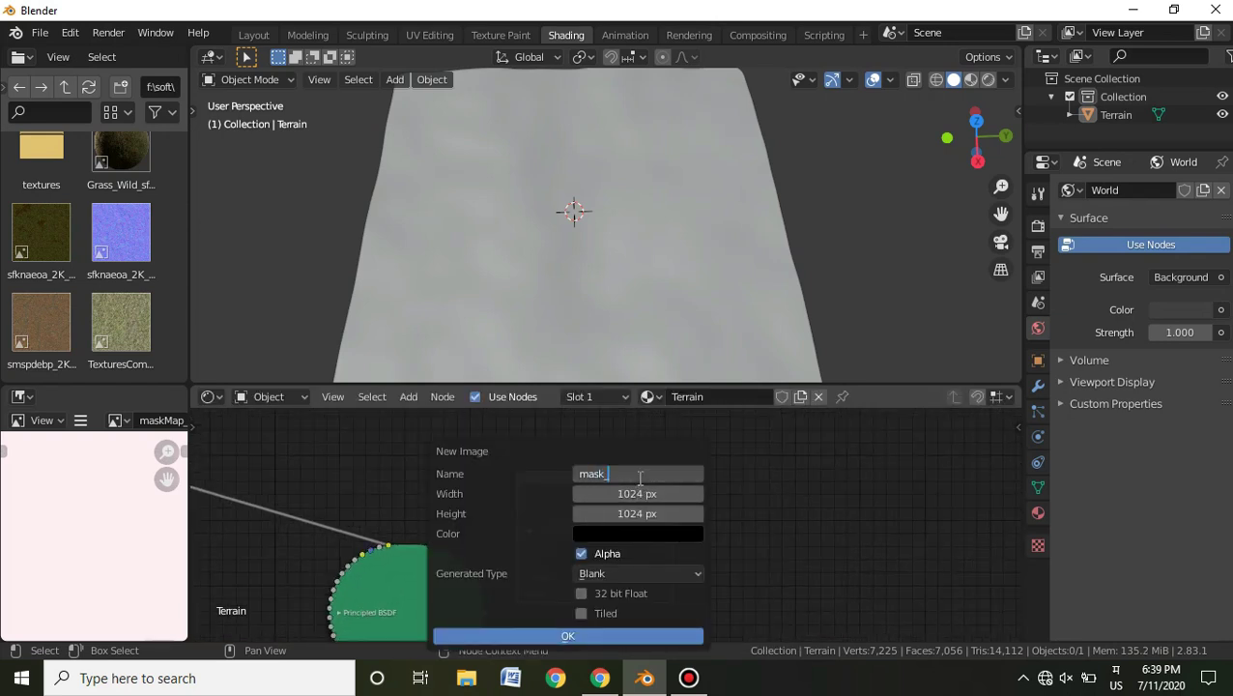
key("Return")
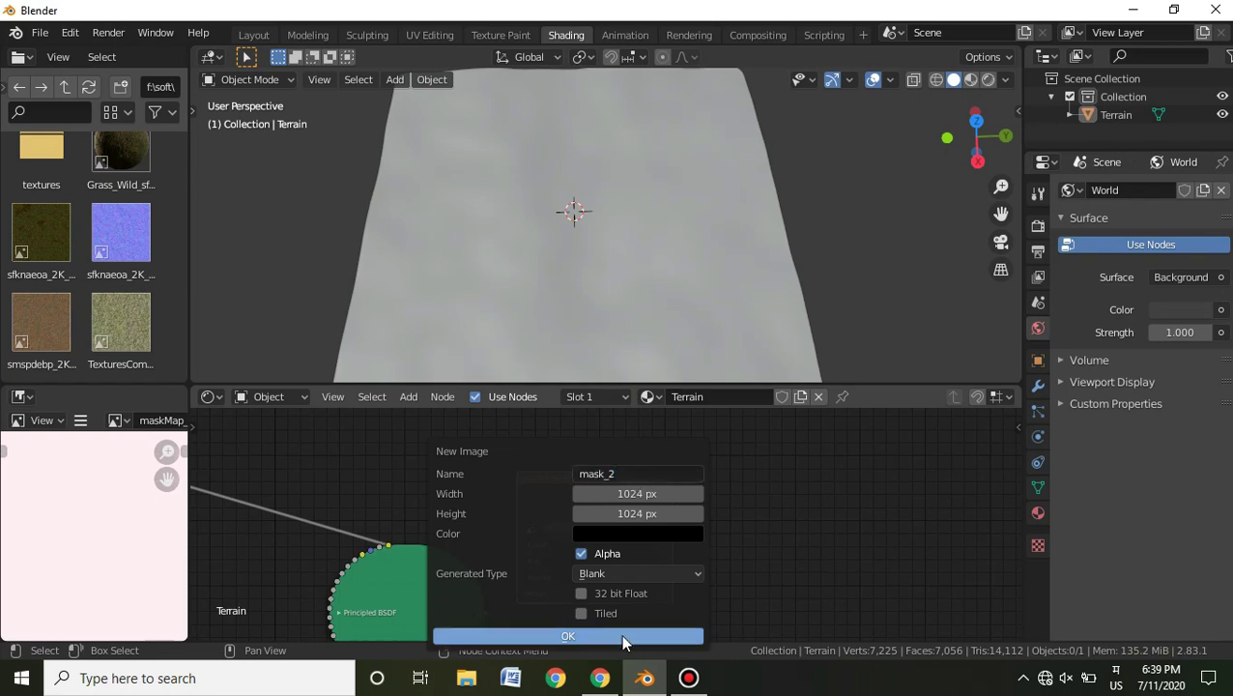
left_click(622, 637)
Reposition the new Mix Shader and connect mask_2's Color output to its Fac input.
middle_click_drag(782, 549, 729, 471)
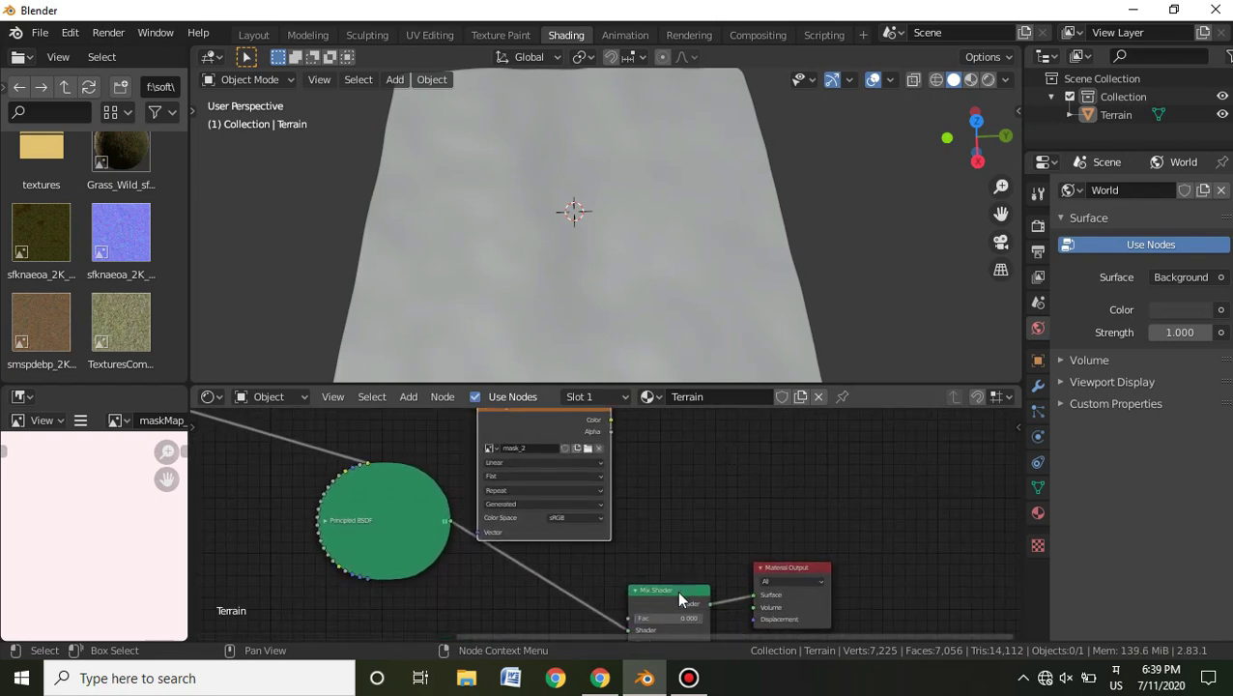
left_click_drag(682, 593, 739, 510)
middle_click_drag(656, 462, 632, 463)
left_click_drag(587, 423, 664, 538)
Switch to the Texture Paint workspace and paint a first stroke on mask_2 near the terrain's centre.
left_click(503, 34)
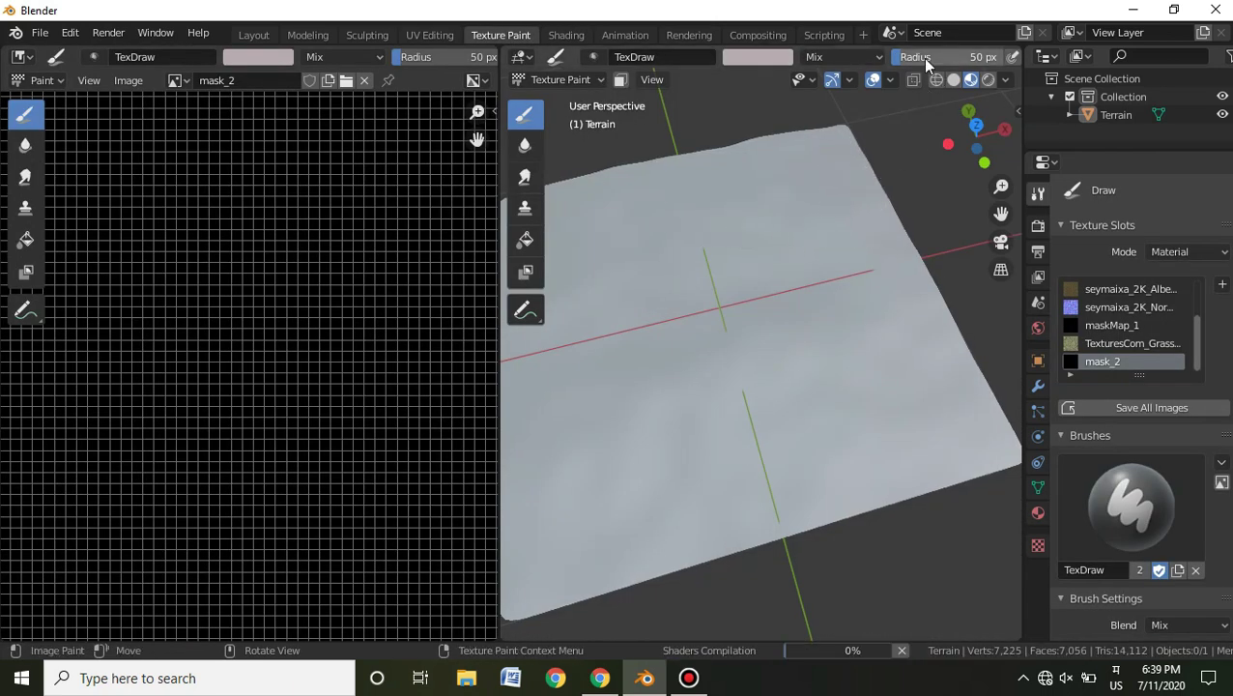
scroll(819, 289, "down", 4)
scroll(821, 315, "up", 5)
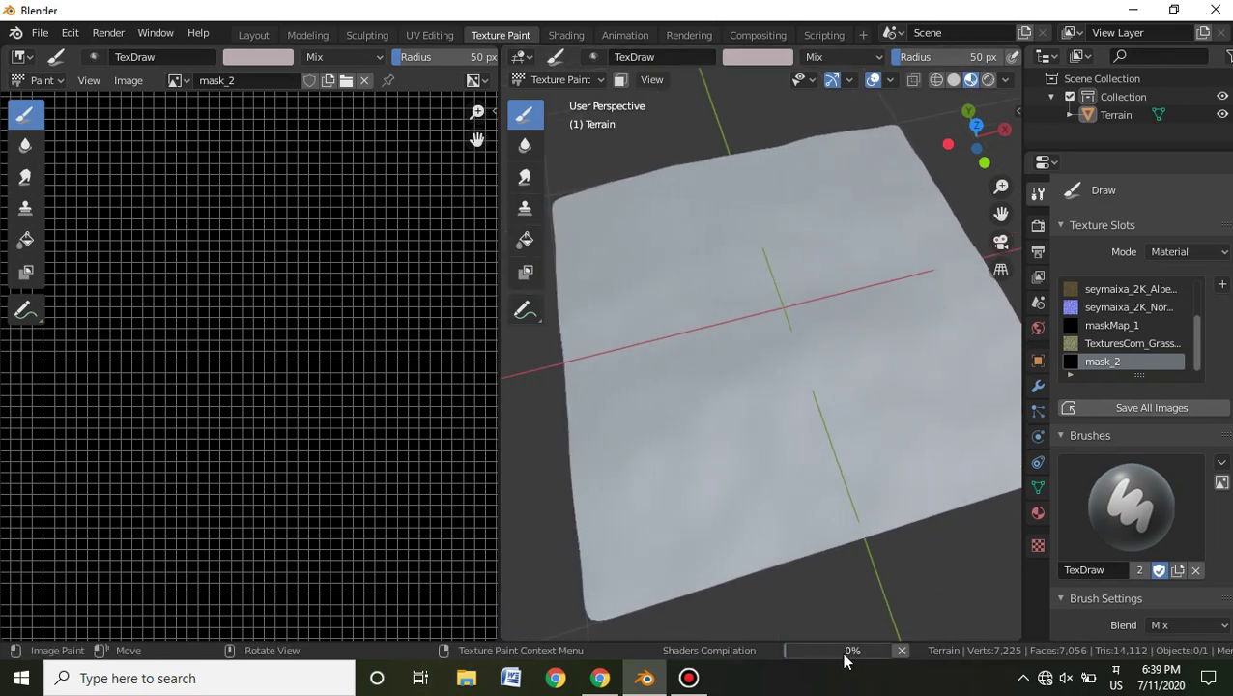
scroll(813, 295, "down", 2)
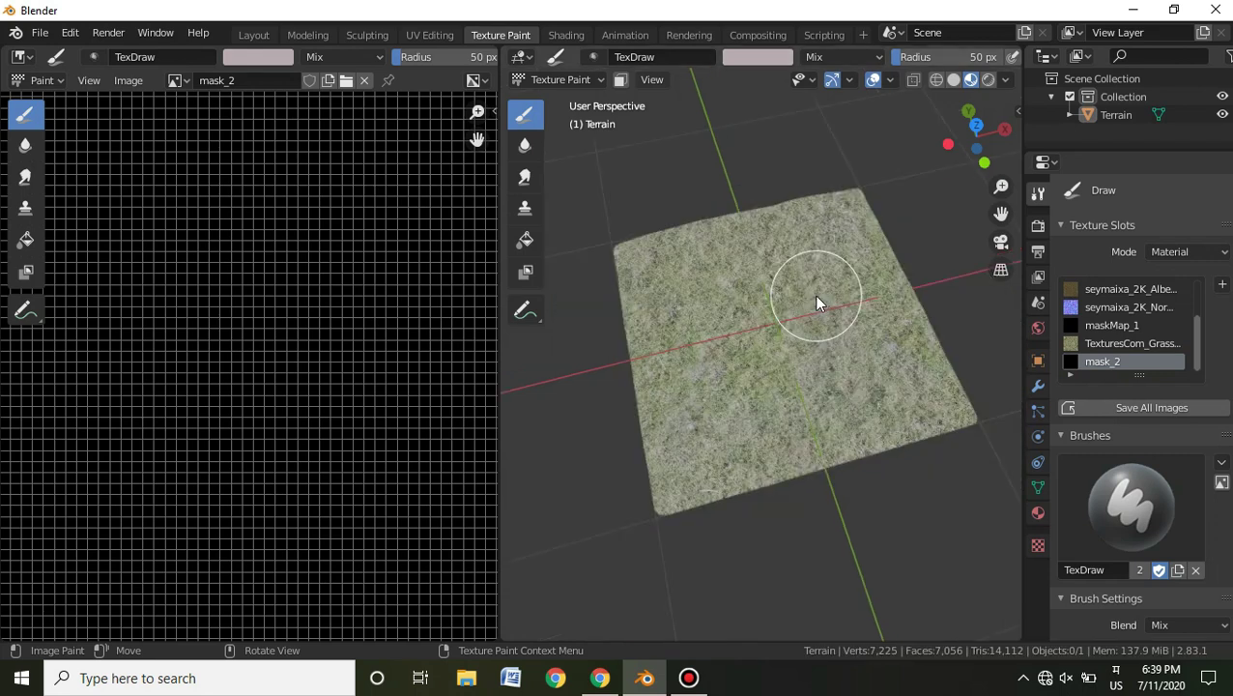
scroll(818, 297, "up", 8)
middle_click_drag(855, 296, 797, 296)
scroll(798, 296, "down", 5)
mouse_move(775, 347)
left_mouse_down()
mouse_move(728, 363)
mouse_move(760, 349)
mouse_move(810, 356)
left_mouse_up()
Brighten the brush colour to near white and paint over the central patch of mask_2.
right_click(809, 320)
left_click_drag(794, 241, 796, 198)
left_click(803, 352)
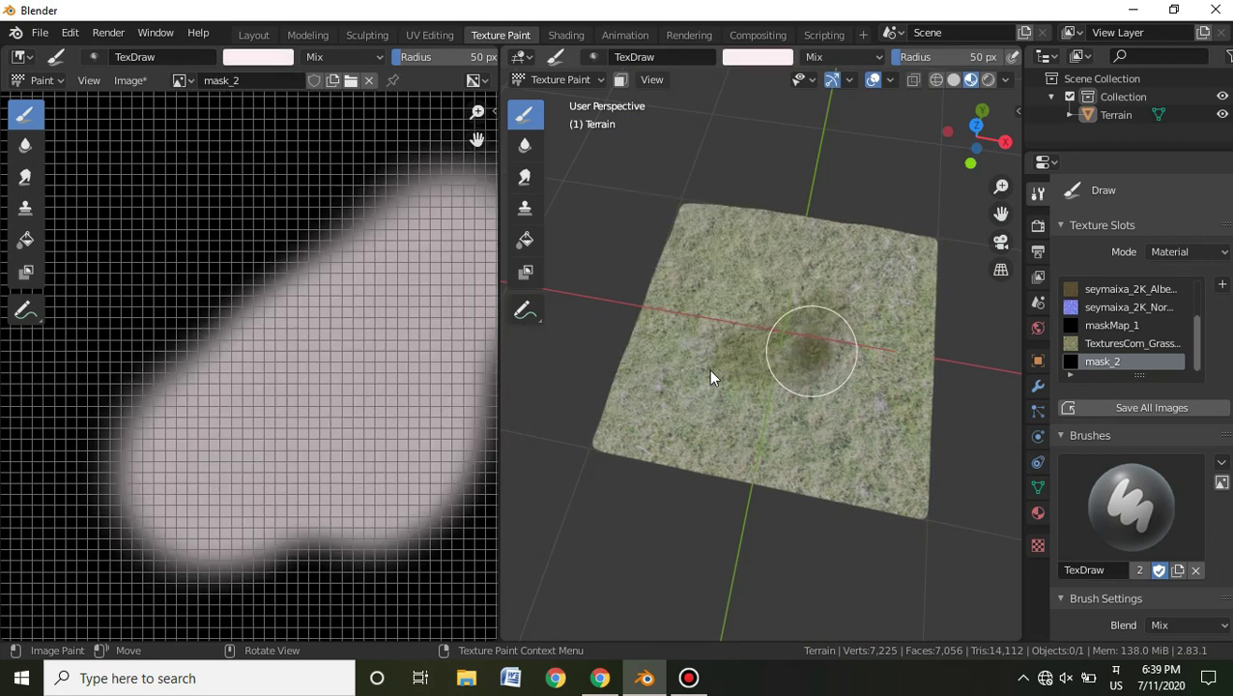
mouse_move(759, 396)
left_mouse_down()
mouse_move(807, 401)
mouse_move(840, 373)
mouse_move(830, 381)
left_mouse_up()
scroll(832, 367, "up", 4)
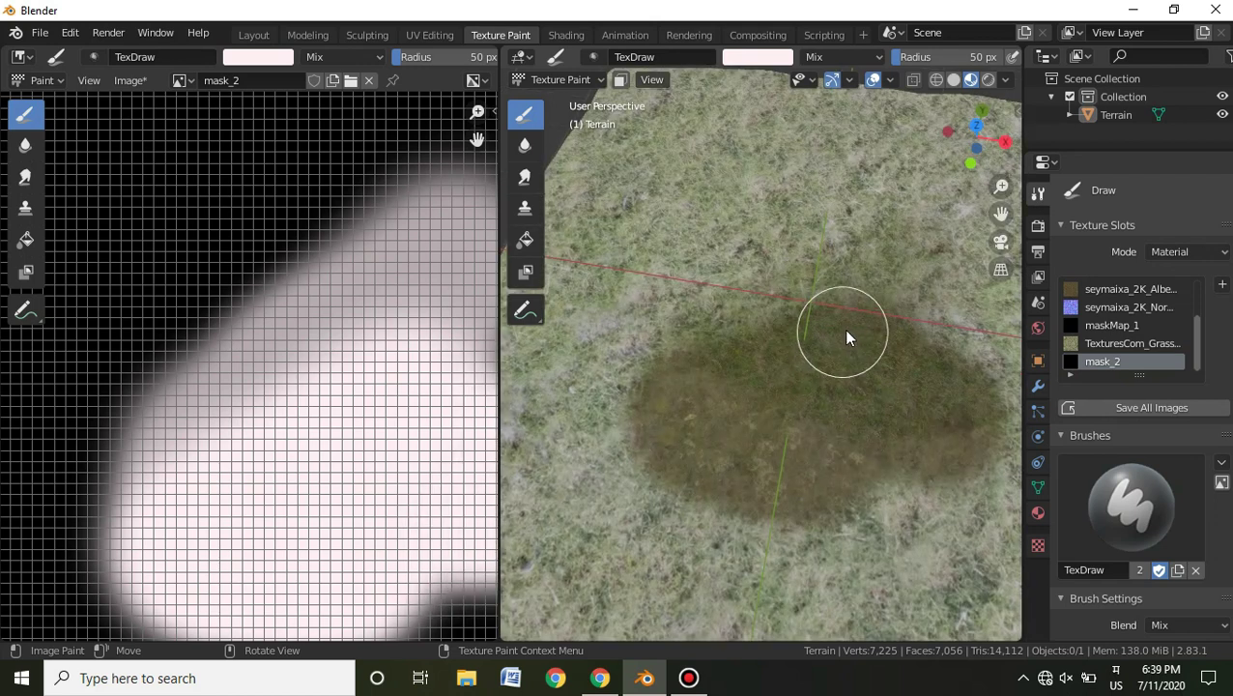
scroll(842, 329, "down", 2)
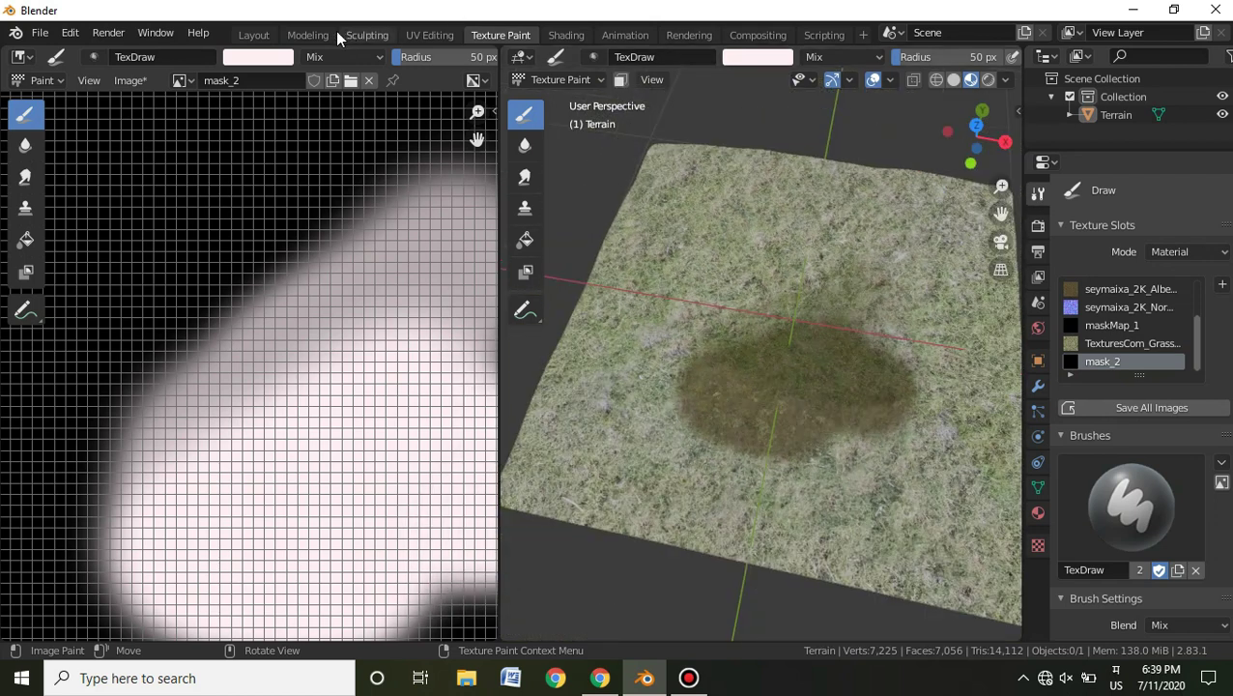
In the Shading workspace, swap the new Mix Shader's inputs so the original Mix Shader is first and the grass Principled BSDF second.
left_click(272, 36)
left_click(564, 34)
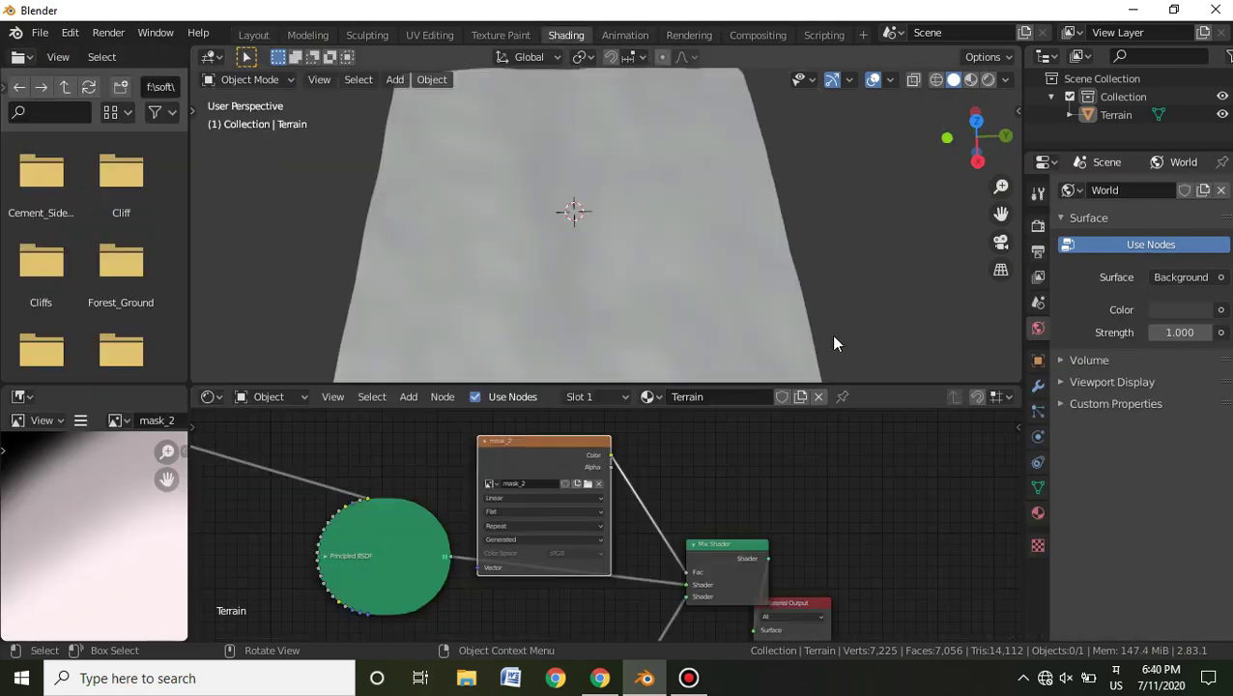
scroll(804, 497, "down", 1)
middle_click_drag(811, 449, 753, 390)
mouse_move(636, 556)
middle_mouse_down()
mouse_move(610, 500)
mouse_move(656, 547)
middle_mouse_up()
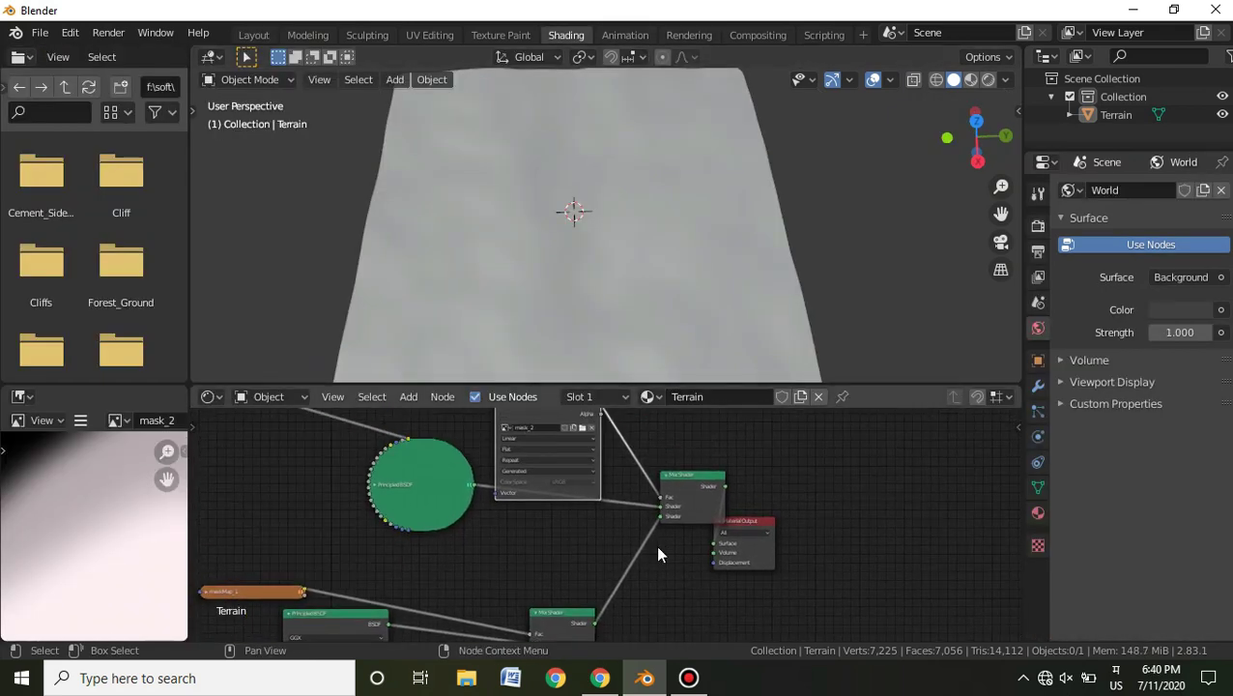
left_click_drag(580, 493, 577, 439)
middle_click_drag(650, 500, 542, 603)
left_click_drag(526, 601, 592, 484)
left_click_drag(412, 461, 592, 494)
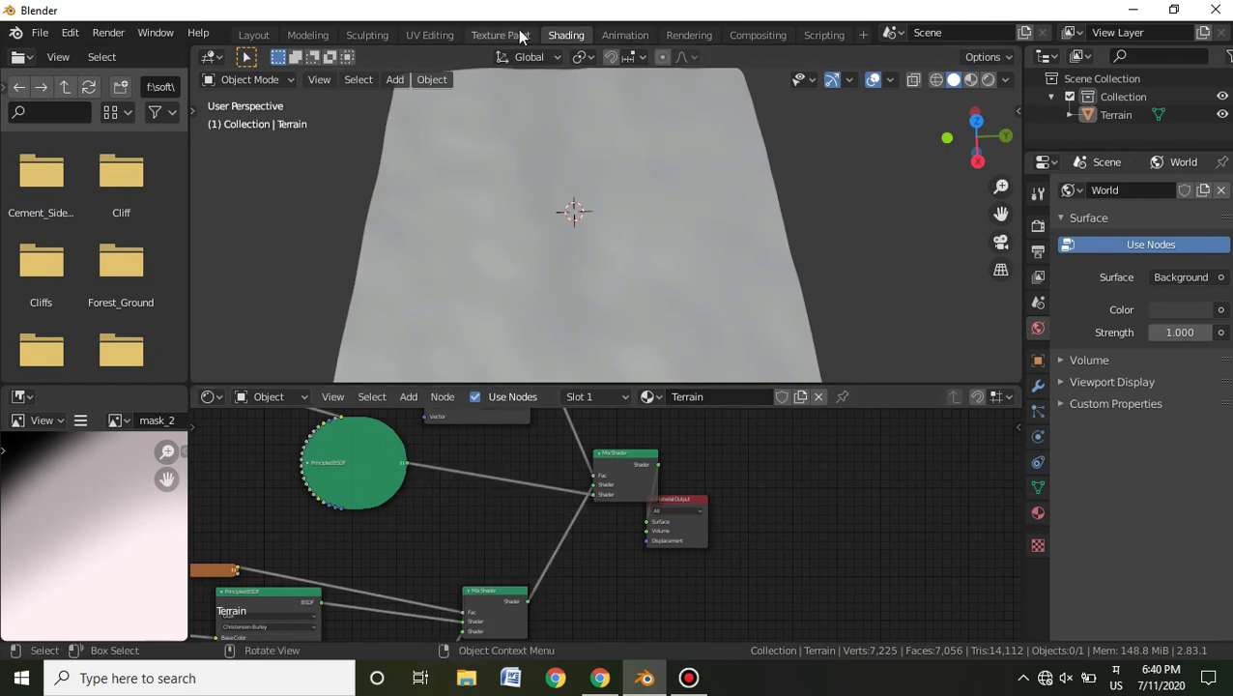
Return to the Texture Paint workspace and extend the light grass patch by painting more strokes on mask_2.
scroll(837, 279, "down", 5)
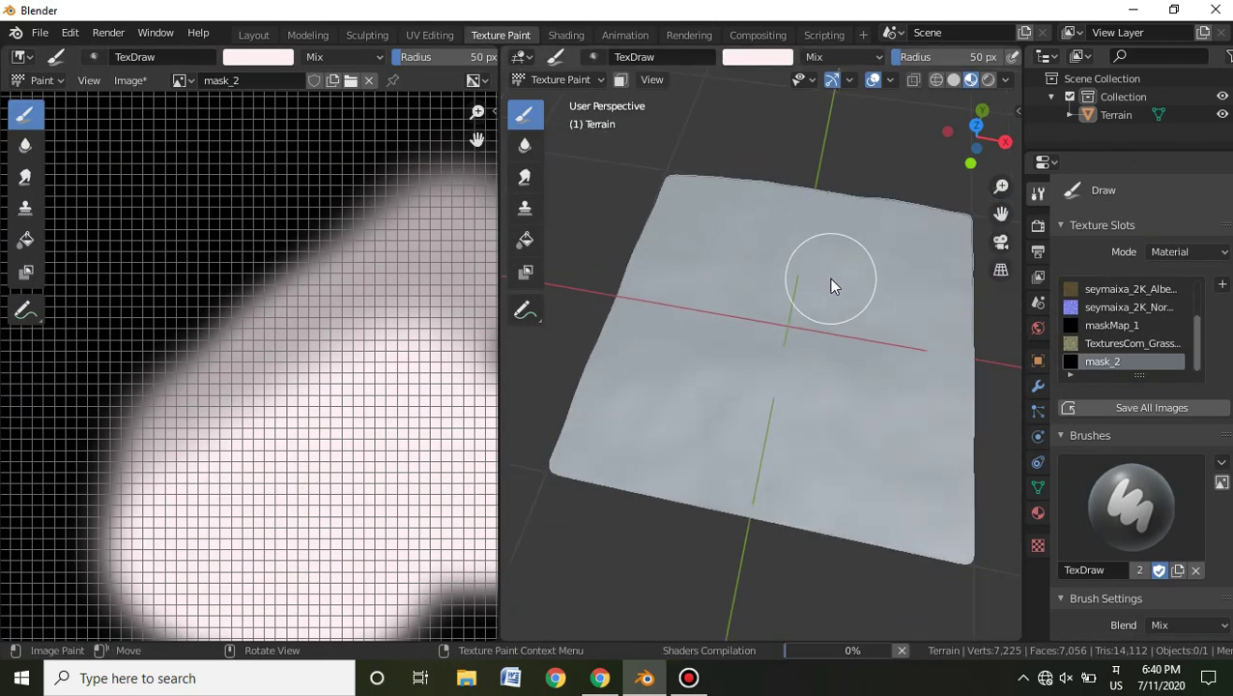
scroll(854, 278, "up", 2)
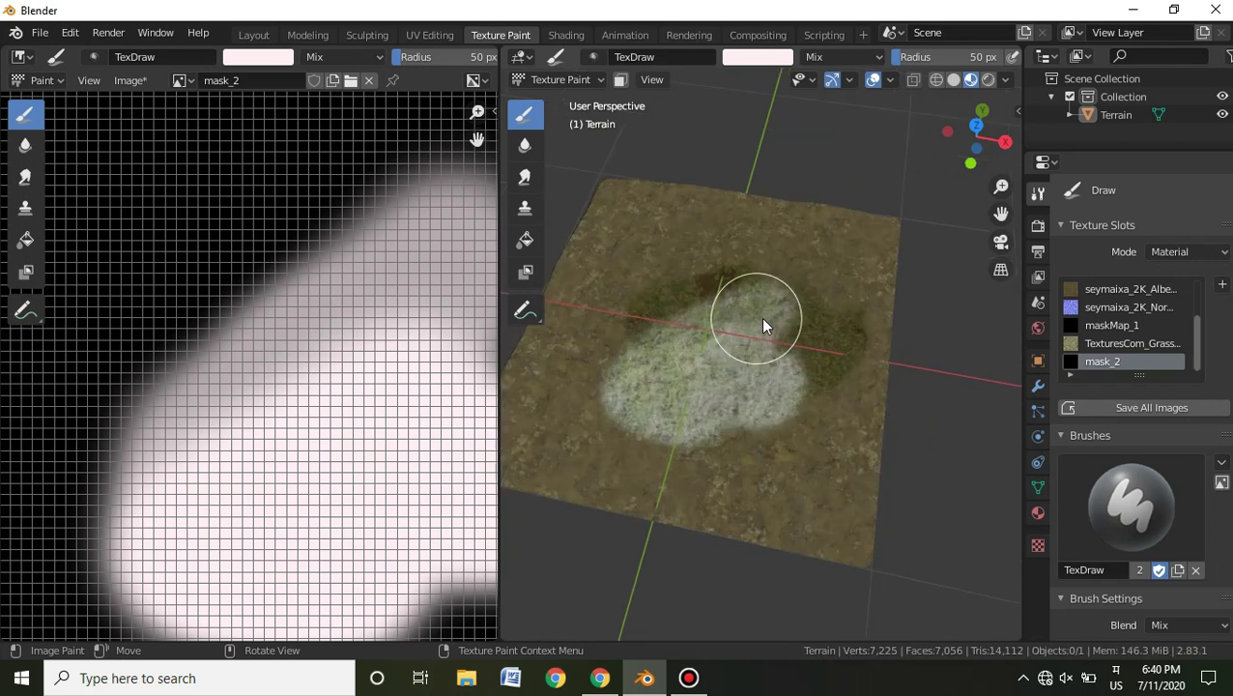
scroll(773, 313, "up", 5)
scroll(787, 308, "down", 3)
mouse_move(800, 314)
middle_mouse_down()
mouse_move(764, 334)
mouse_move(864, 311)
mouse_move(703, 374)
middle_mouse_up()
mouse_move(564, 374)
left_mouse_down()
mouse_move(639, 351)
mouse_move(774, 475)
left_mouse_up()
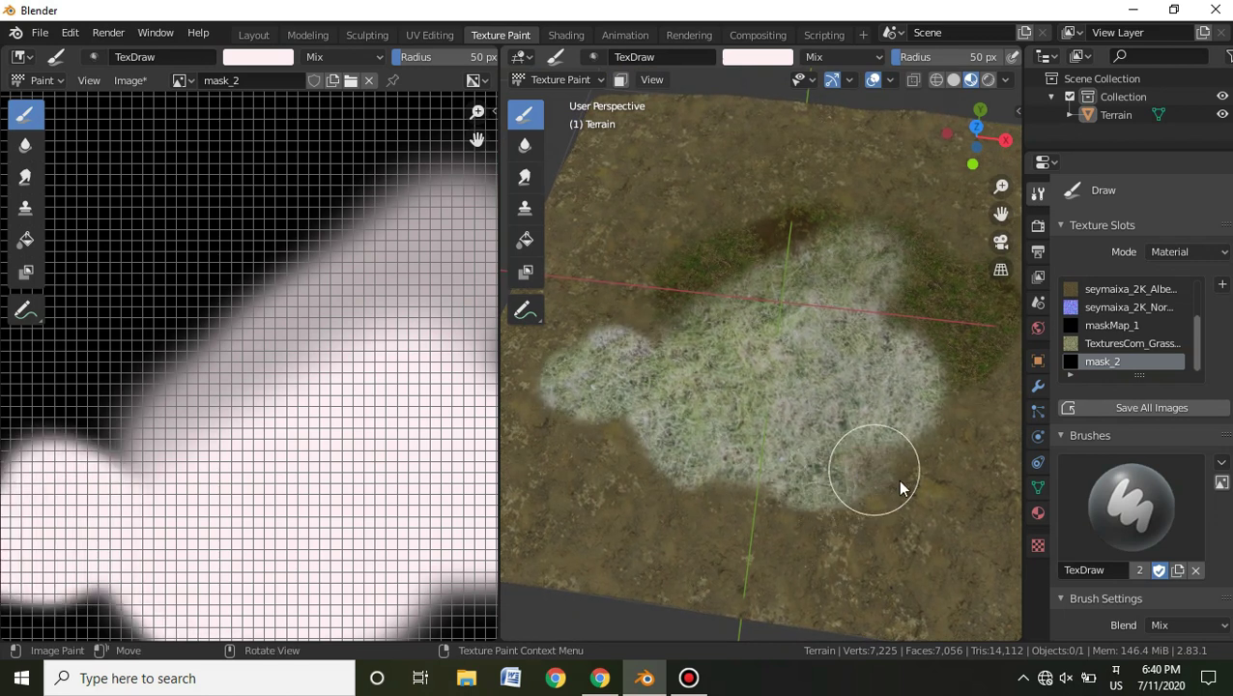
left_click_drag(899, 480, 897, 479)
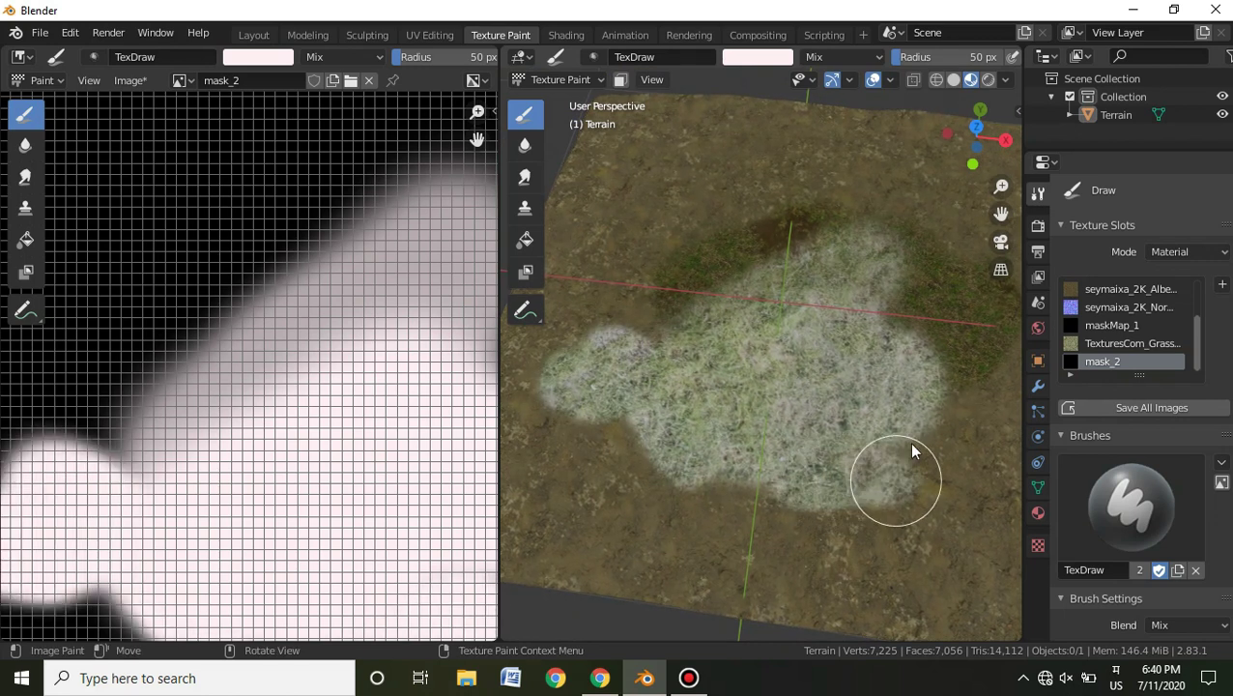
Make maskMap_1 the active paint texture and paint a dark grass stroke beyond the light grass patch.
left_click(1120, 326)
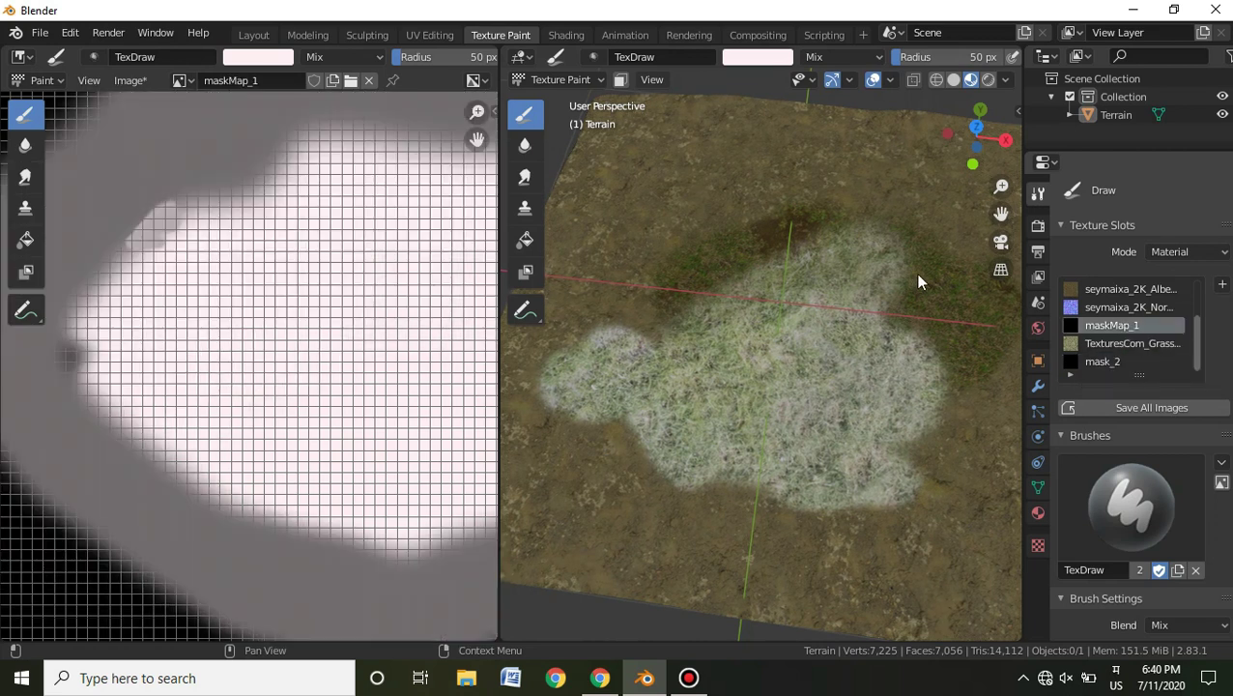
mouse_move(677, 210)
left_mouse_down()
mouse_move(640, 236)
mouse_move(766, 209)
mouse_move(752, 196)
mouse_move(785, 188)
left_mouse_up()
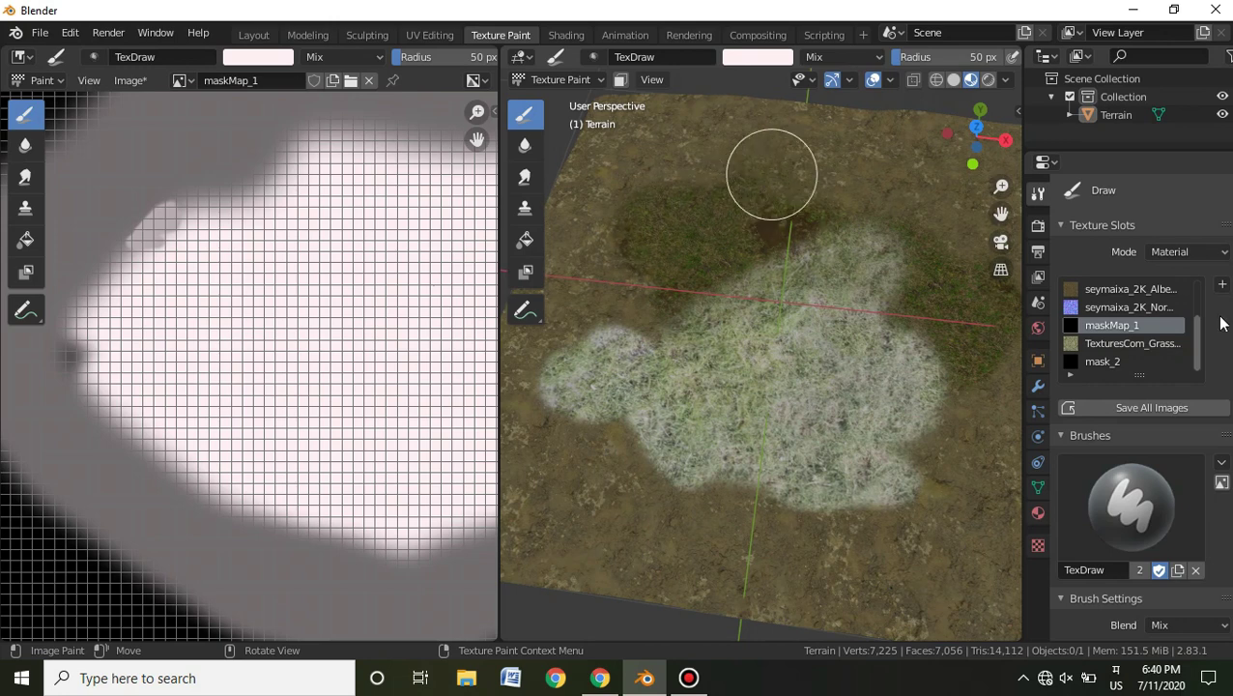
Make mask_2 the active paint texture, set the brush colour to black and paint away part of the light grass patch.
left_click(1102, 362)
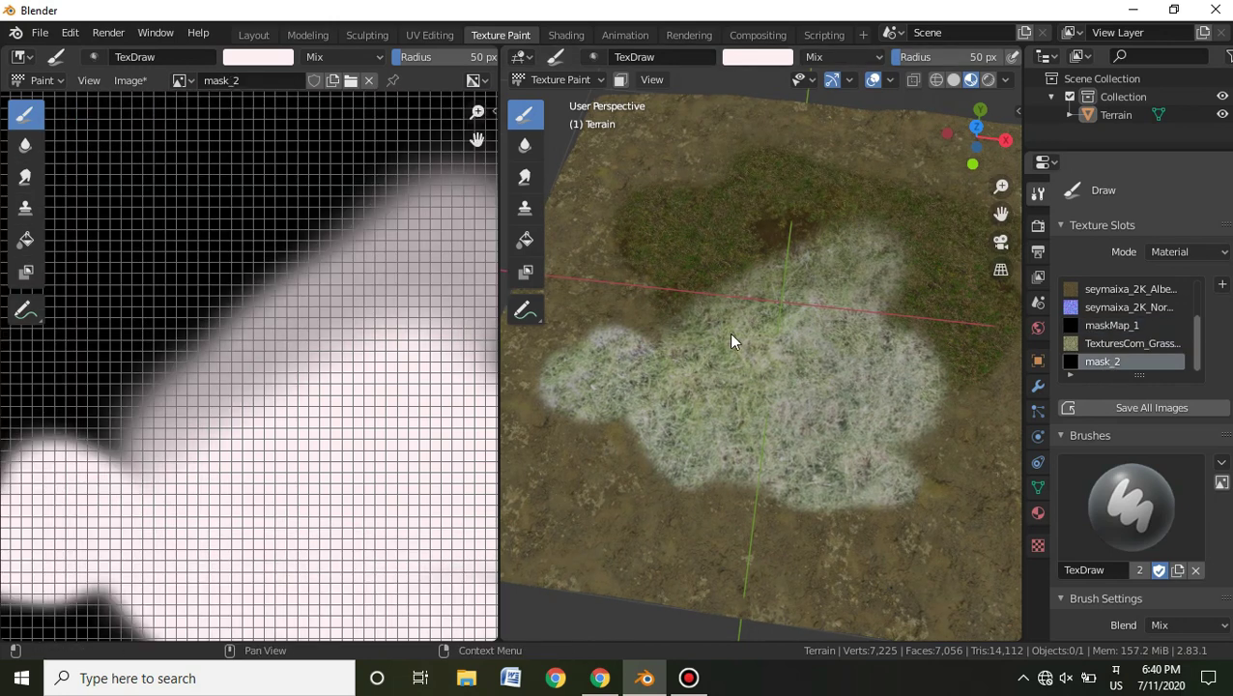
right_click(817, 322)
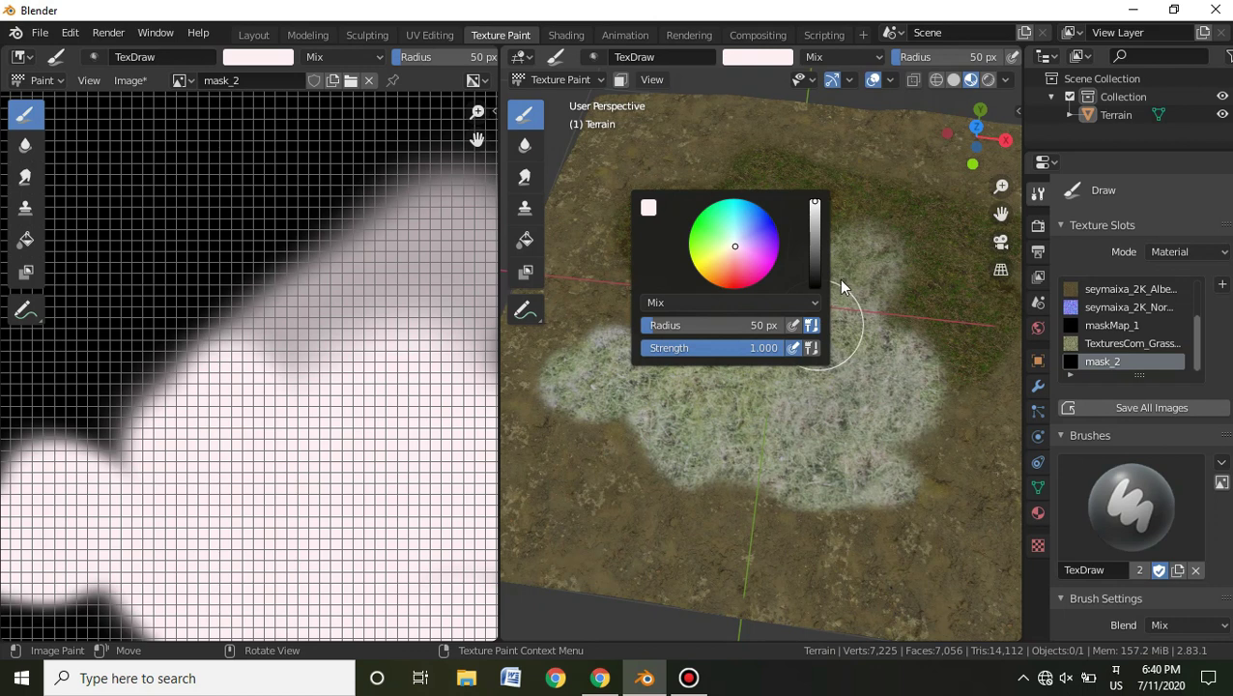
left_click(815, 282)
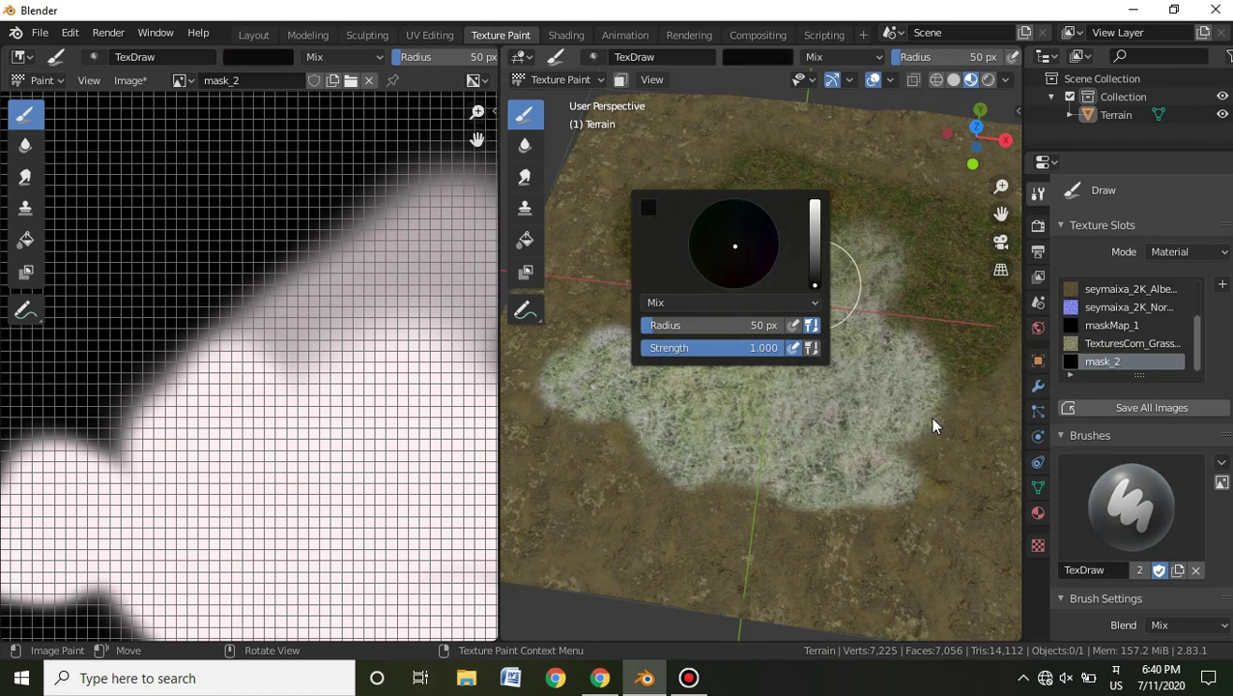
mouse_move(707, 409)
left_mouse_down()
mouse_move(713, 444)
mouse_move(730, 433)
mouse_move(802, 438)
mouse_move(818, 293)
mouse_move(828, 302)
left_mouse_up()
scroll(867, 311, "down", 8)
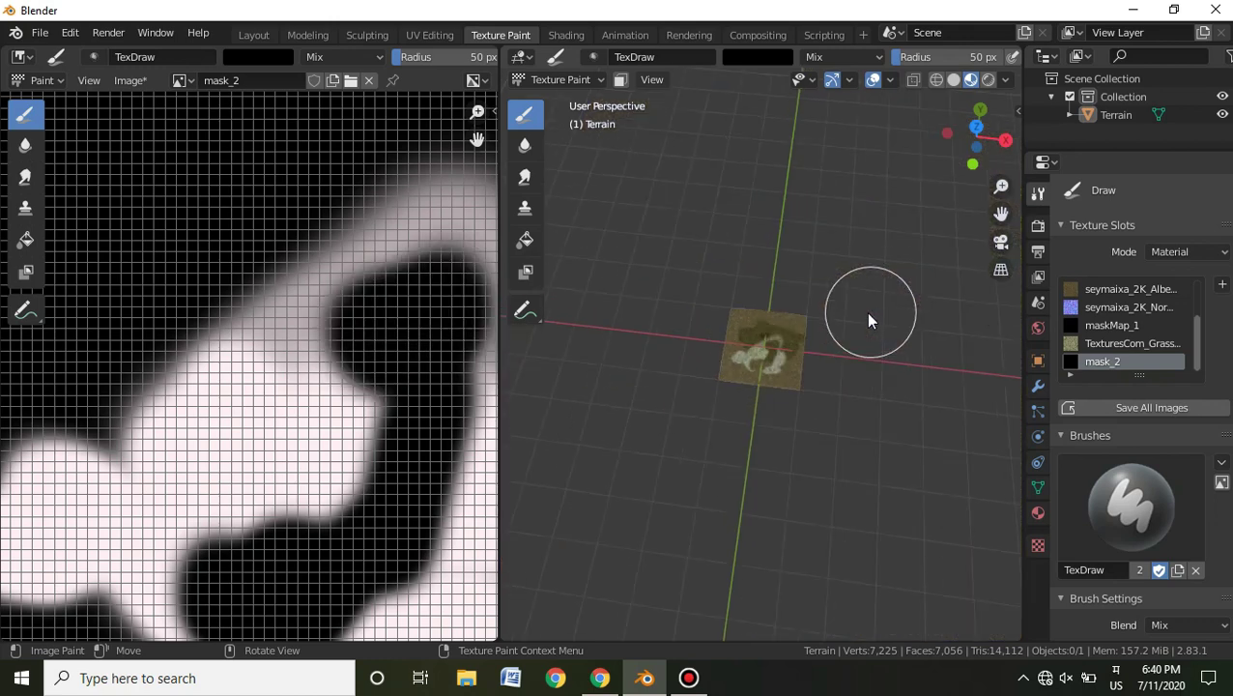
scroll(874, 322, "up", 10)
scroll(879, 329, "down", 4)
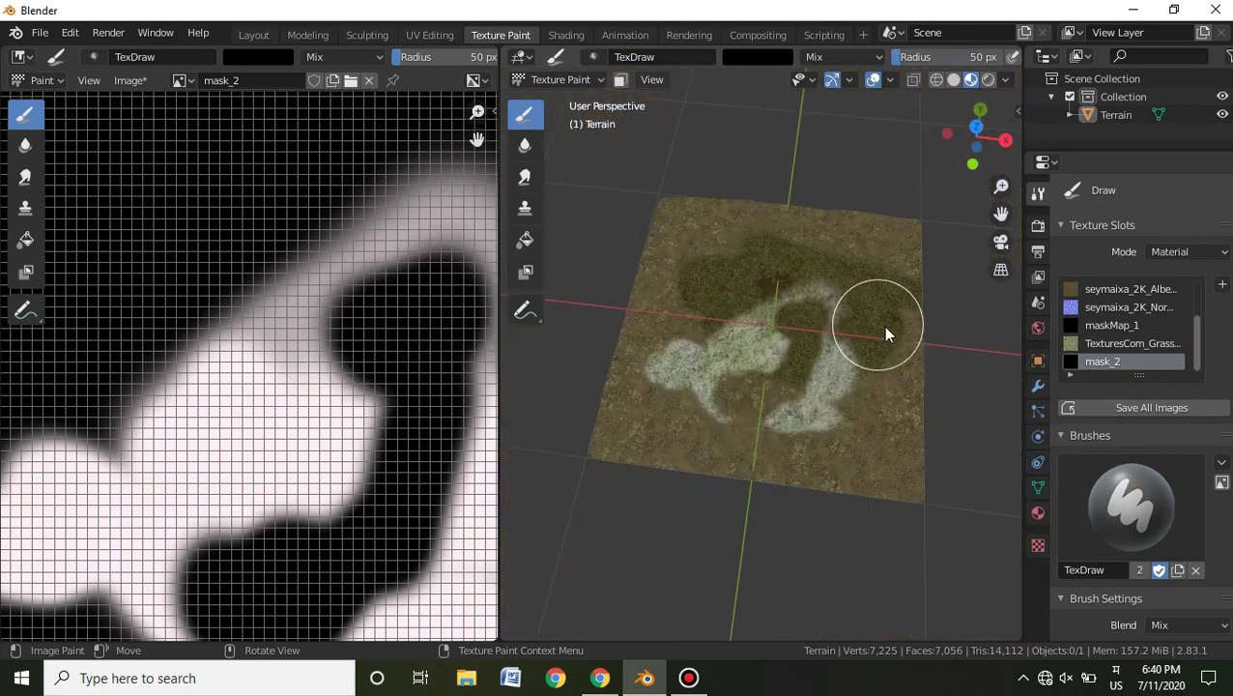
Switch to the Layout workspace and examine the whole terrain from different angles, including a lower side view.
left_click(254, 36)
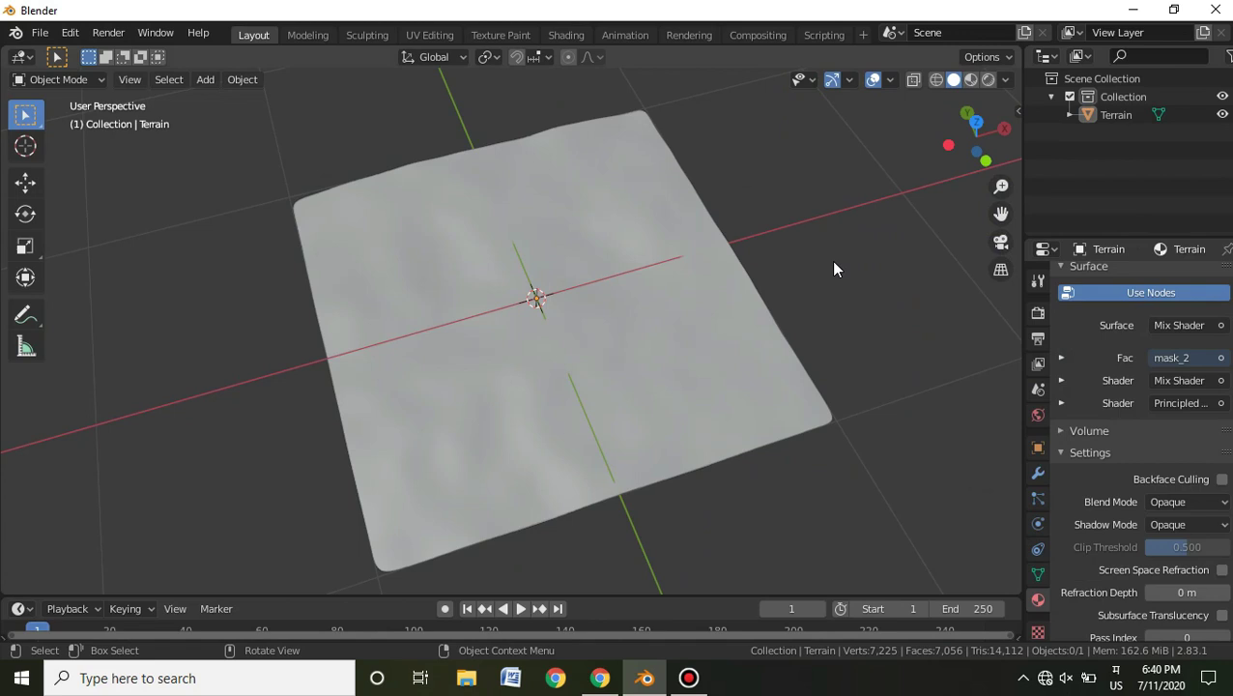
scroll(798, 249, "down", 5)
mouse_move(796, 245)
middle_mouse_down()
mouse_move(811, 196)
mouse_move(821, 201)
mouse_move(800, 249)
middle_mouse_up()
scroll(804, 244, "up", 3)
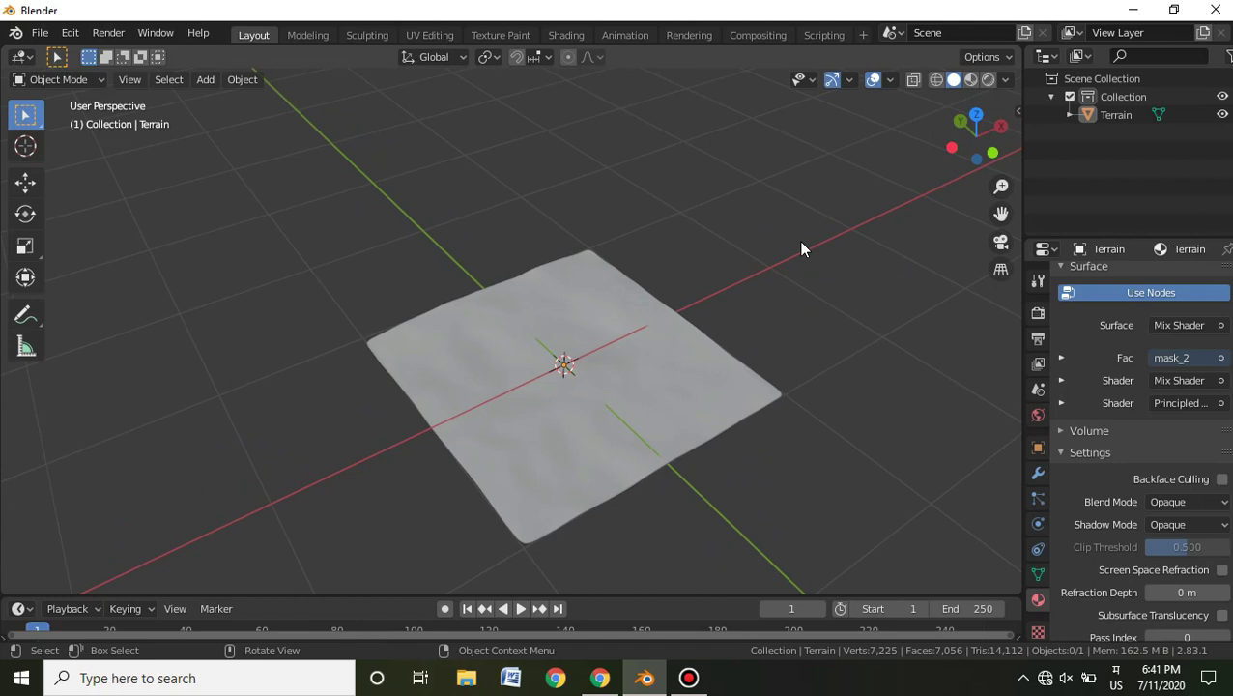
middle_click_drag(859, 258, 812, 316)
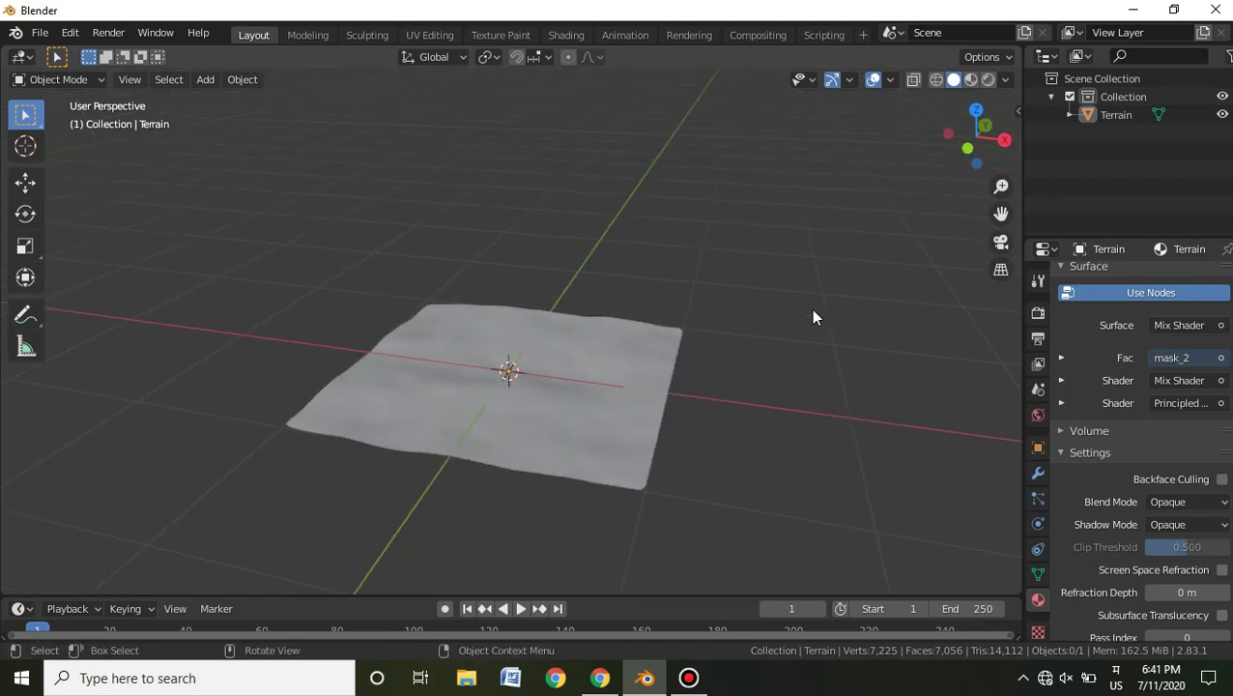